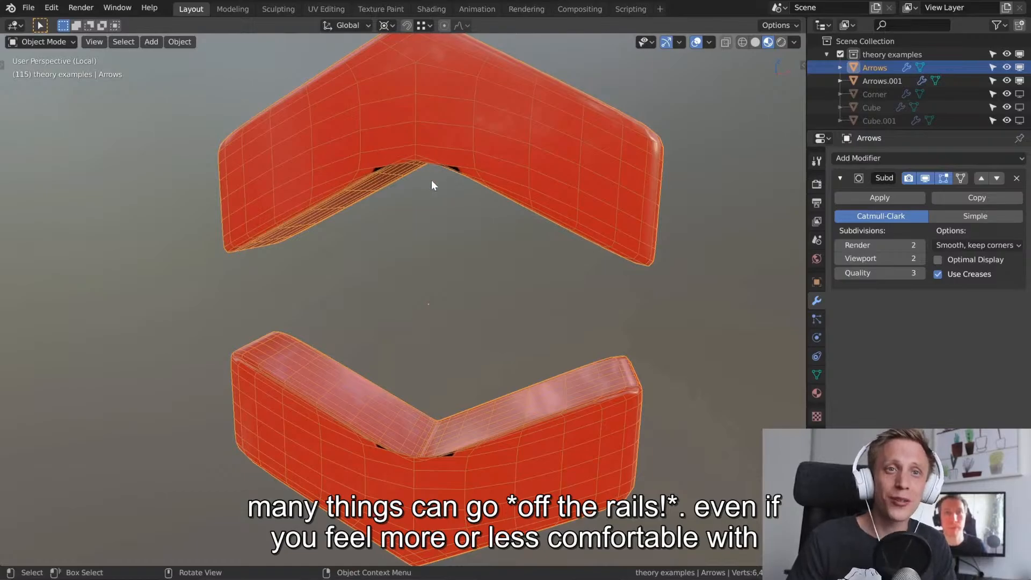
# Step: Set the Arrows object's subdivision level to 0 and enter Edit Mode to inspect the base mesh around the corners
pyautogui.hotkey('ctrl', '0')
pyautogui.press('Tab')
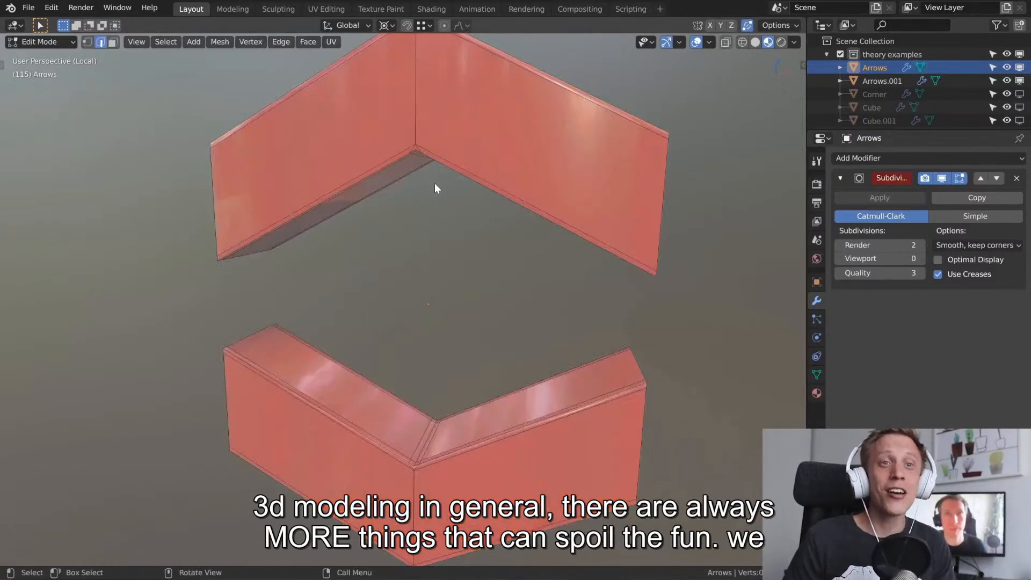
pyautogui.moveTo(434, 182); pyautogui.dragTo(446, 298, button='middle')
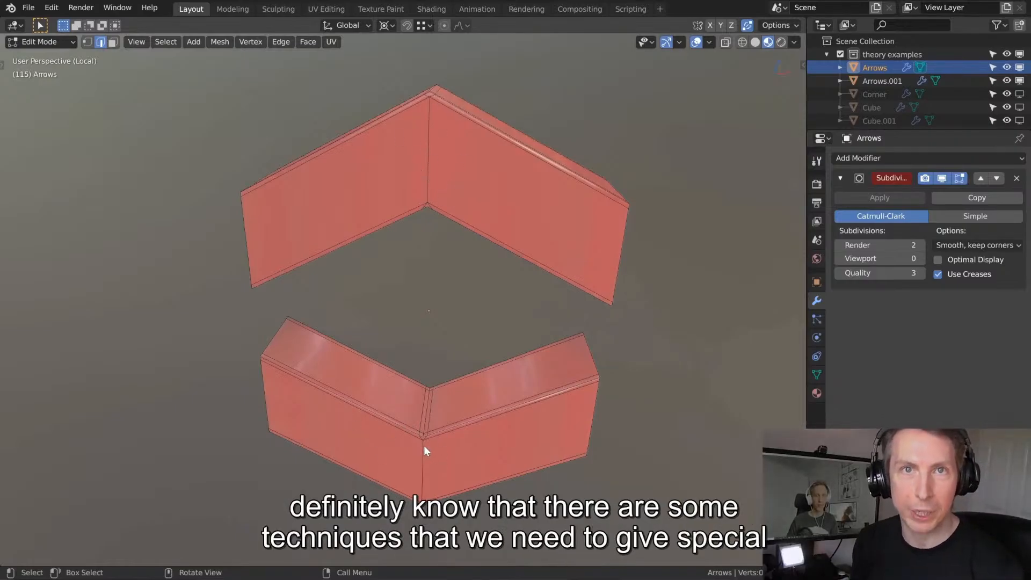
pyautogui.moveTo(424, 447); pyautogui.dragTo(441, 221, button='middle')
pyautogui.scroll(5, 441, 221)
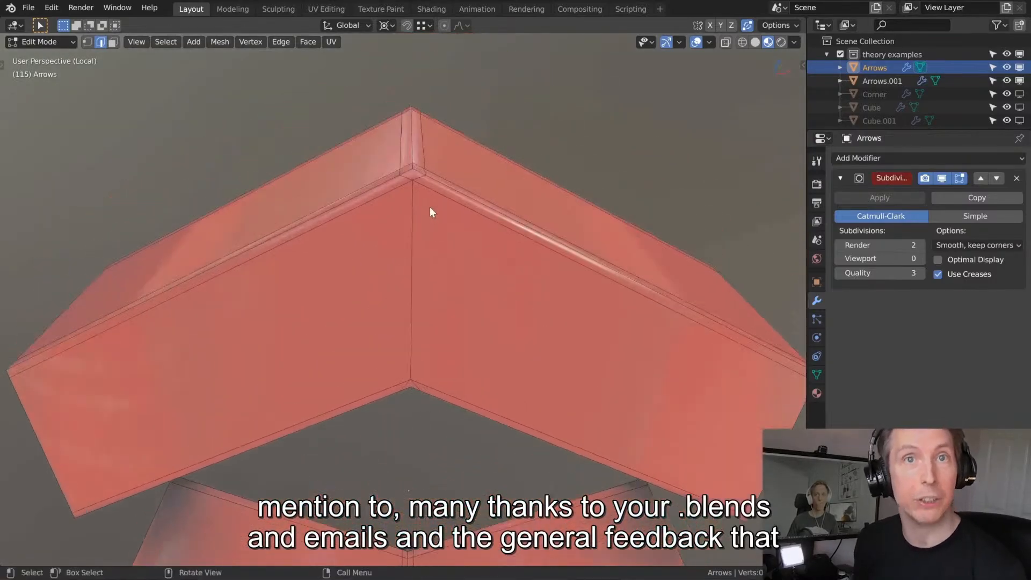
pyautogui.moveTo(411, 375); pyautogui.dragTo(413, 333, button='middle')
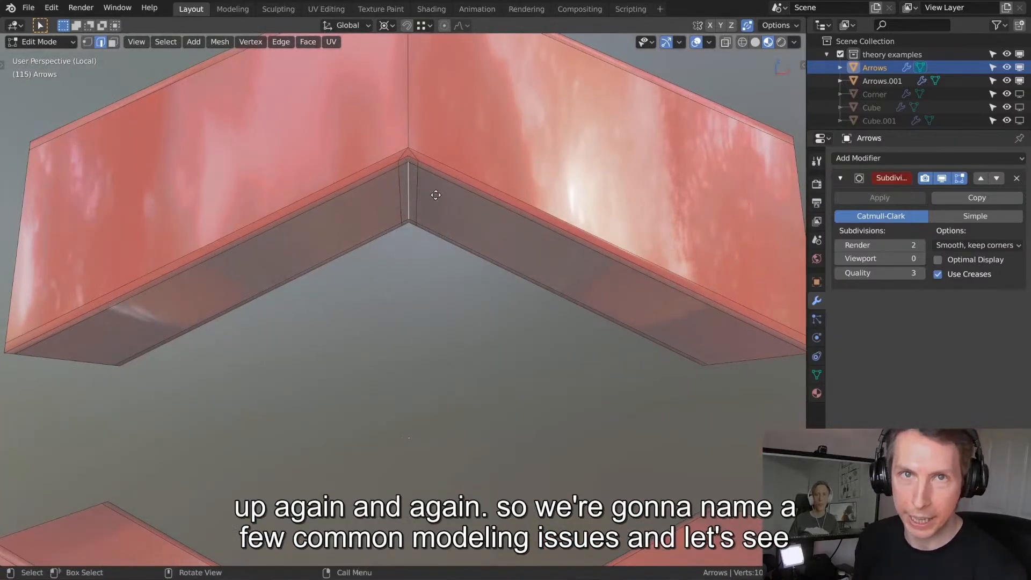
pyautogui.press('g')
pyautogui.press('z')
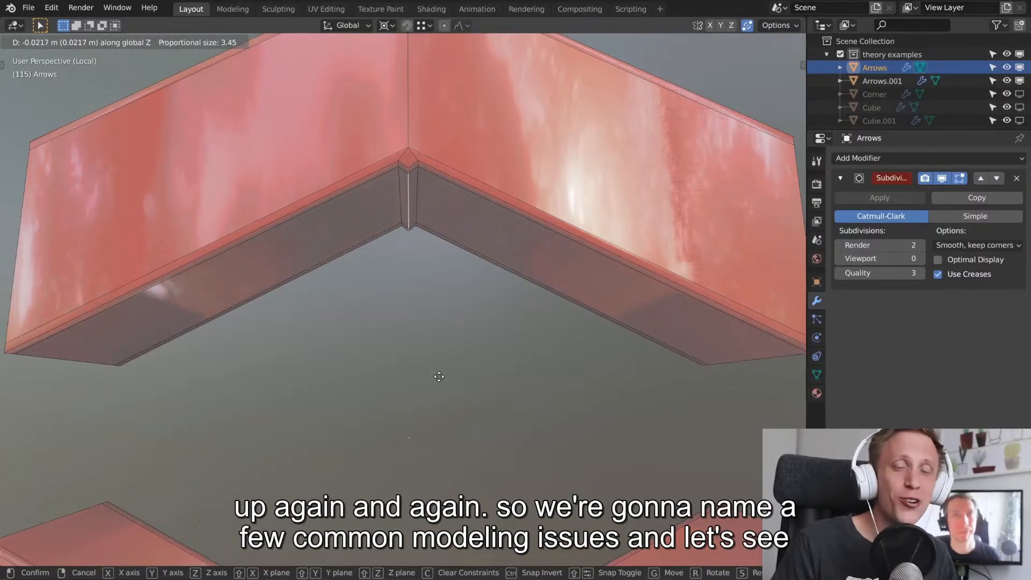
pyautogui.rightClick(439, 376)
pyautogui.hotkey('alt', 'a')
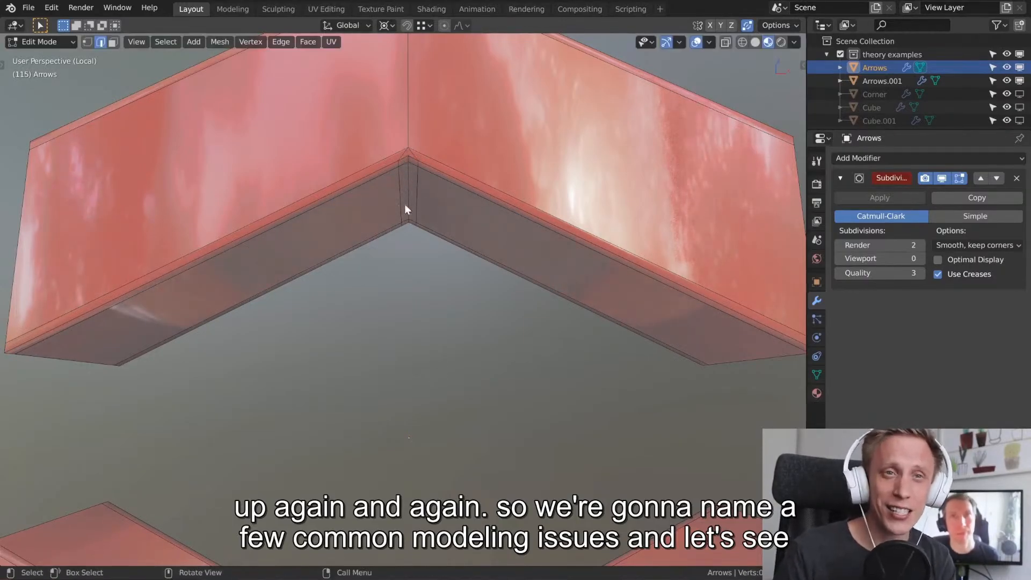
pyautogui.scroll(-5, 406, 207)
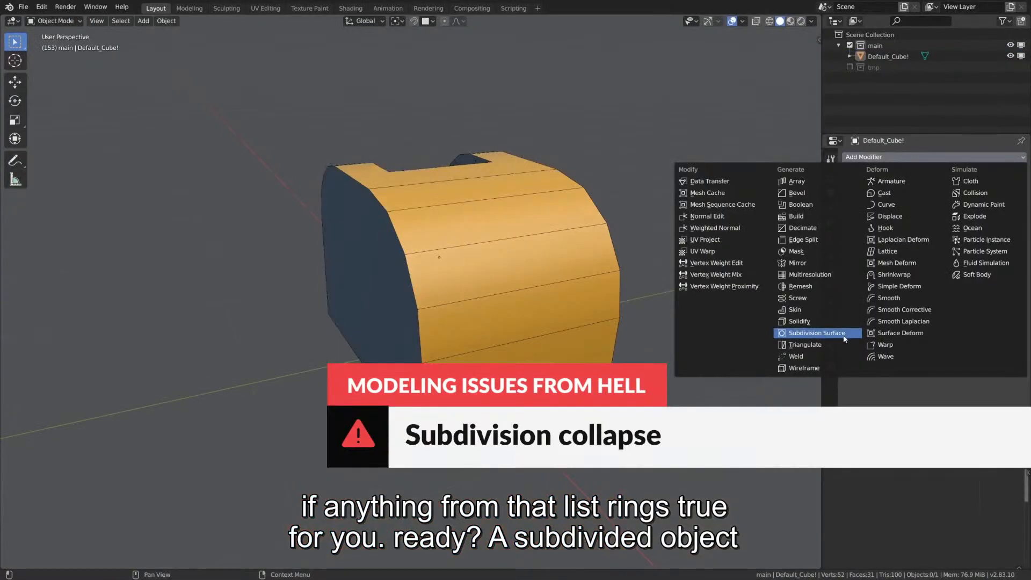
# Step: Add a Subdivision Surface modifier to Default_Cube!
pyautogui.click(844, 333)
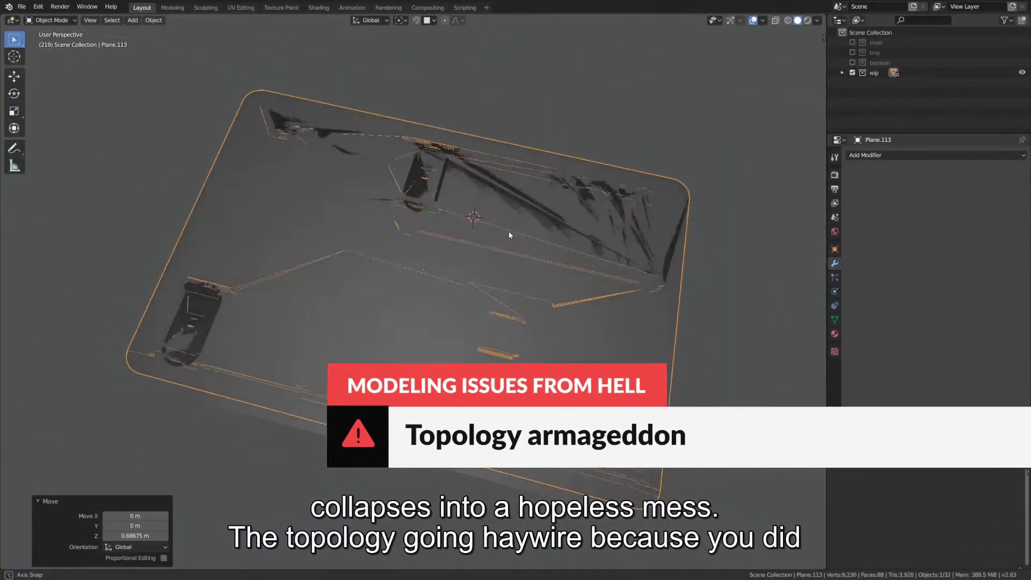
# Step: Enter Edit Mode on Plane.113 with face selection and start moving the selected faces
pyautogui.press('Tab')
pyautogui.press('3')
pyautogui.press('g')
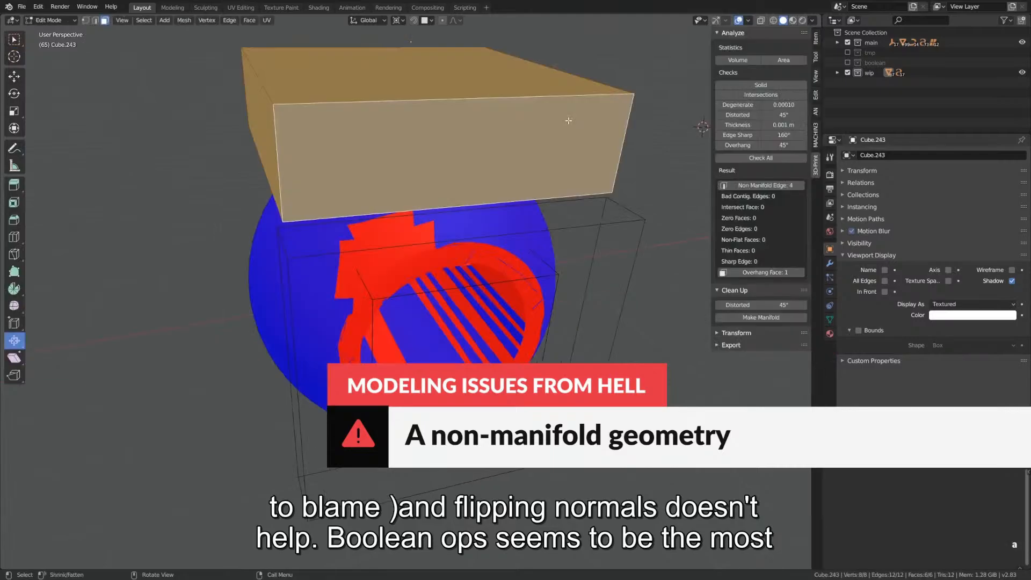
# Step: Flip the normals of the selected faces of the box Cube.243
pyautogui.press('space')
pyautogui.write('flip')
pyautogui.click(675, 150)
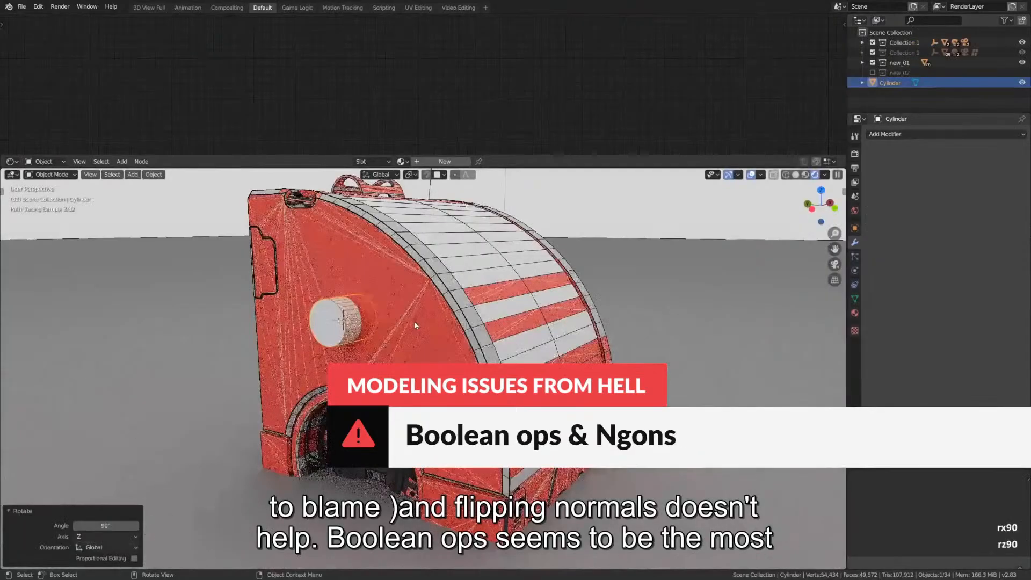
# Step: Toggle wireframe shading in the viewport showing the red model with the cylinder
pyautogui.hotkey('shift', 'z')
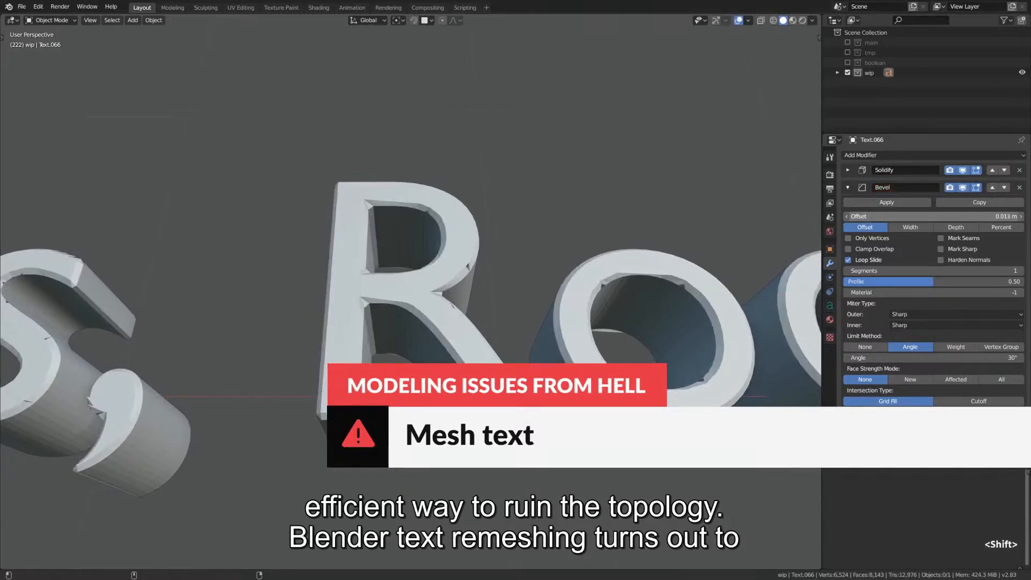
# Step: Adjust the Bevel modifier's offset on the mesh text Text.066
pyautogui.keyDown('shift'); pyautogui.moveTo(927, 216); pyautogui.dragTo(948, 217); pyautogui.keyUp('shift')
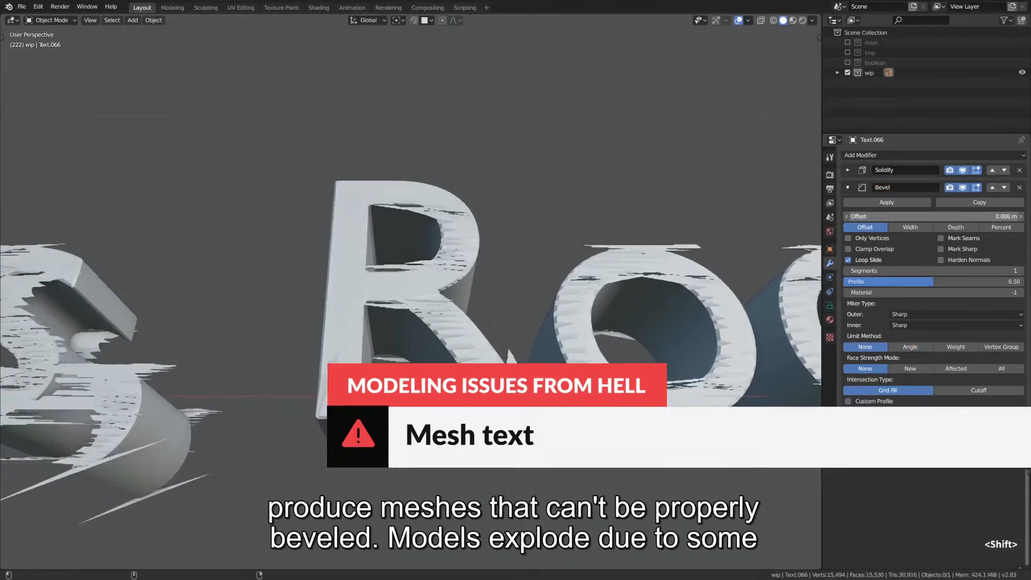
pyautogui.moveTo(934, 217)
pyautogui.keyDown('shift'); pyautogui.mouseDown()
pyautogui.moveTo(913, 216)
pyautogui.moveTo(927, 217)
pyautogui.mouseUp(); pyautogui.keyUp('shift')
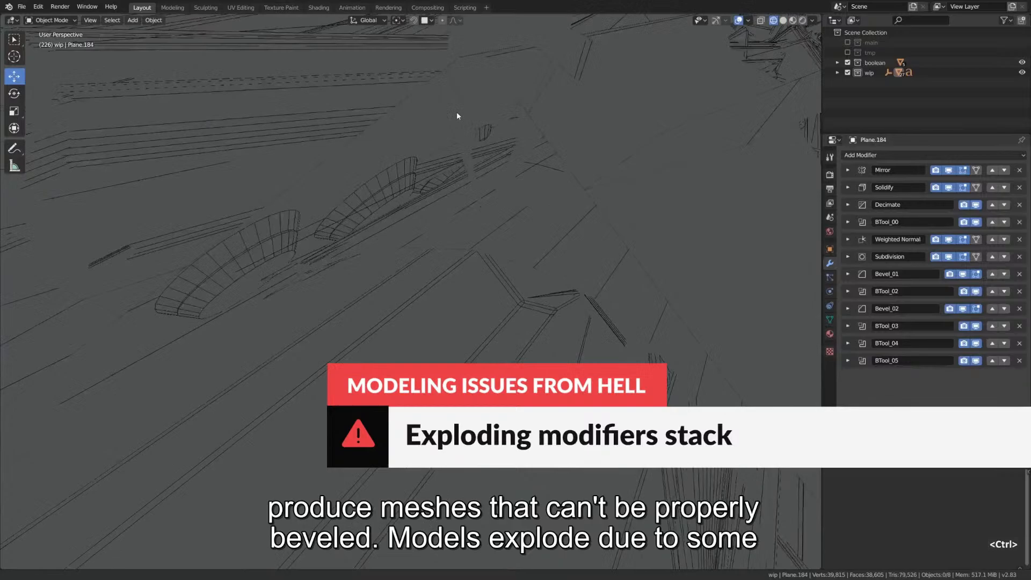
# Step: Move the helmet-shaped mesh Plane.184 relative to its boolean cutters and render the image
pyautogui.keyDown('ctrl'); pyautogui.moveTo(458, 114); pyautogui.dragTo(439, 467, button='middle'); pyautogui.keyUp('ctrl')
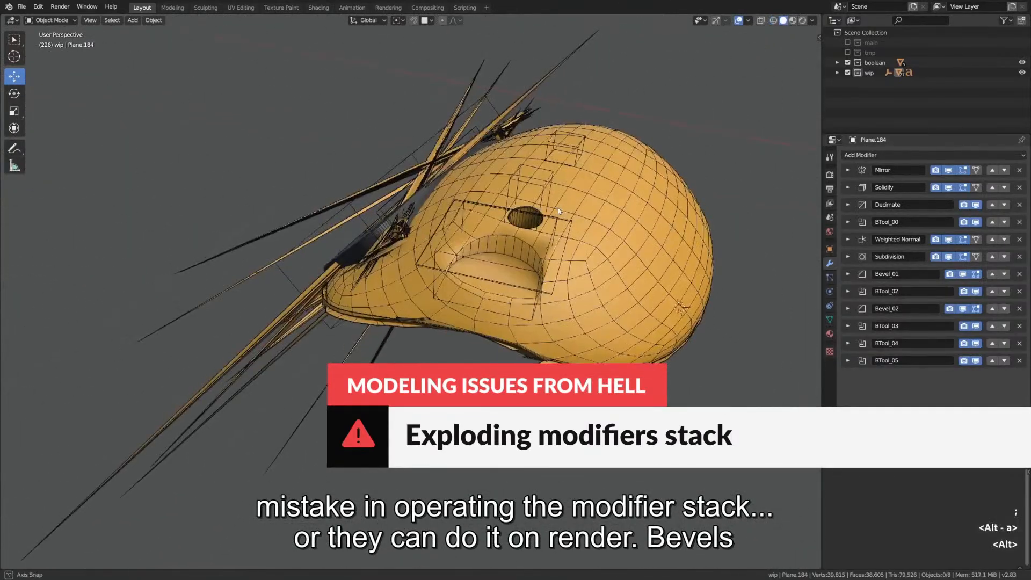
pyautogui.moveTo(559, 210); pyautogui.dragTo(610, 205, button='middle')
pyautogui.click(540, 236)
pyautogui.press('g')
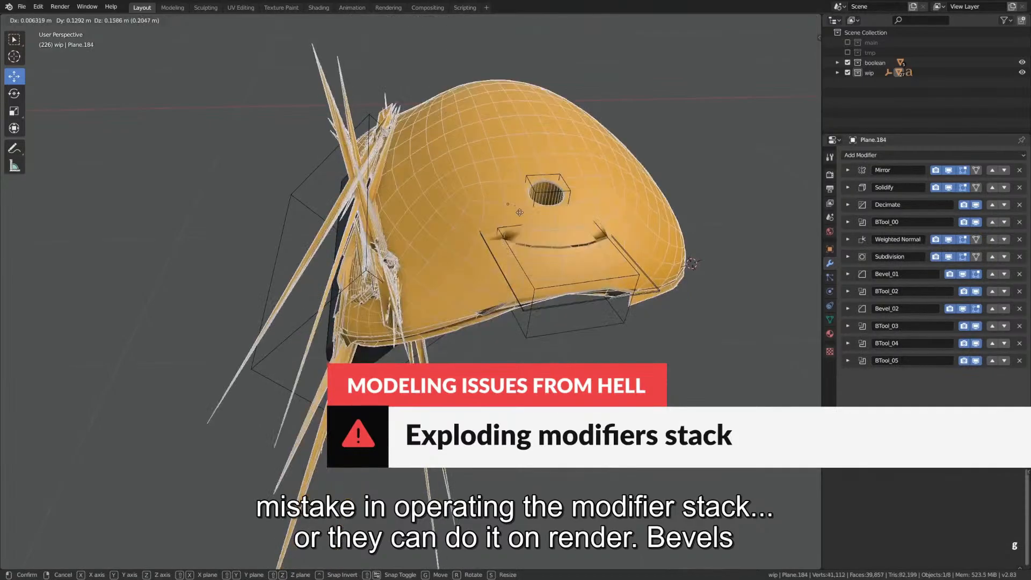
pyautogui.press('F12')
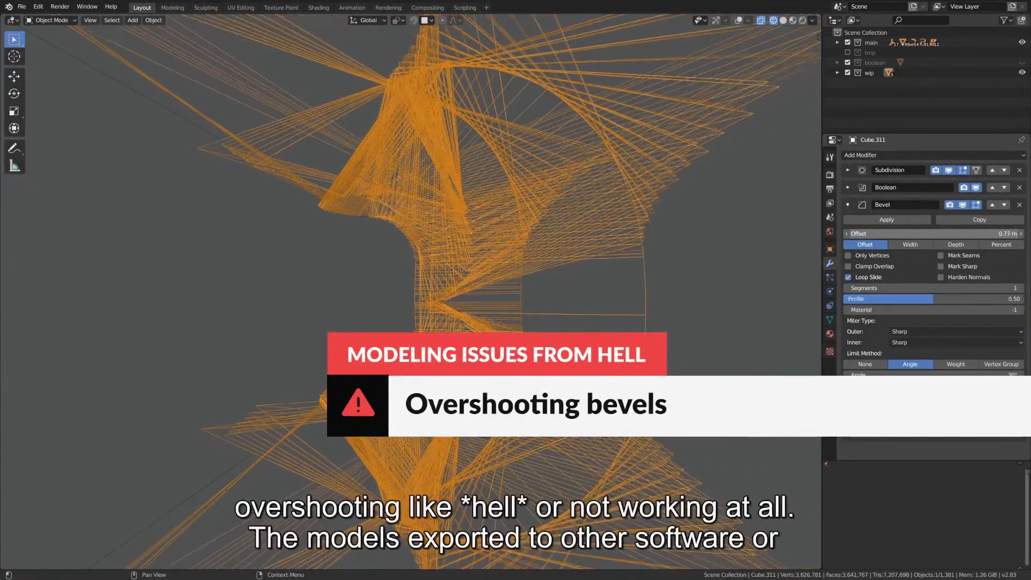
# Step: Adjust the Bevel modifier's offset on Cube.311
pyautogui.moveTo(935, 234); pyautogui.dragTo(908, 234)
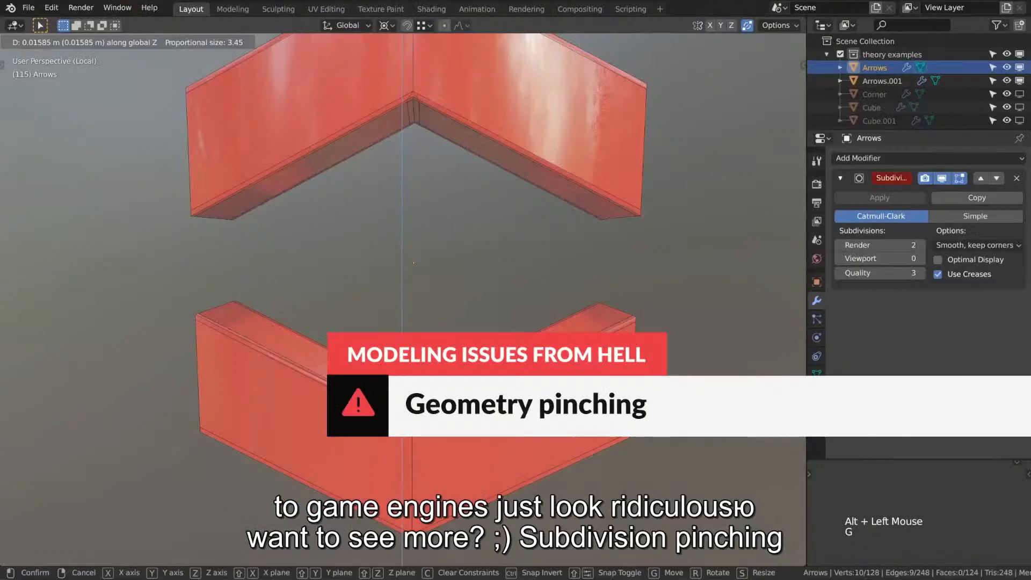
# Step: Finish moving the selected Arrows edges along Z, then set the subdivision level to 2 in Object Mode
pyautogui.press('Return')
pyautogui.press('Tab')
pyautogui.hotkey('ctrl', '2')
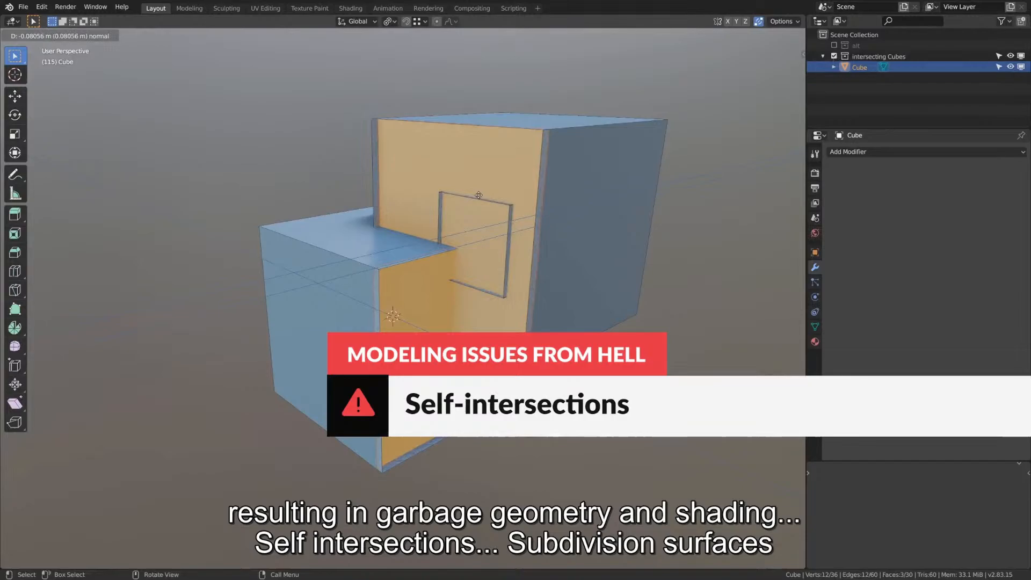
# Step: Move the selected vertices of the car body along Z and return to Object Mode
pyautogui.press('g')
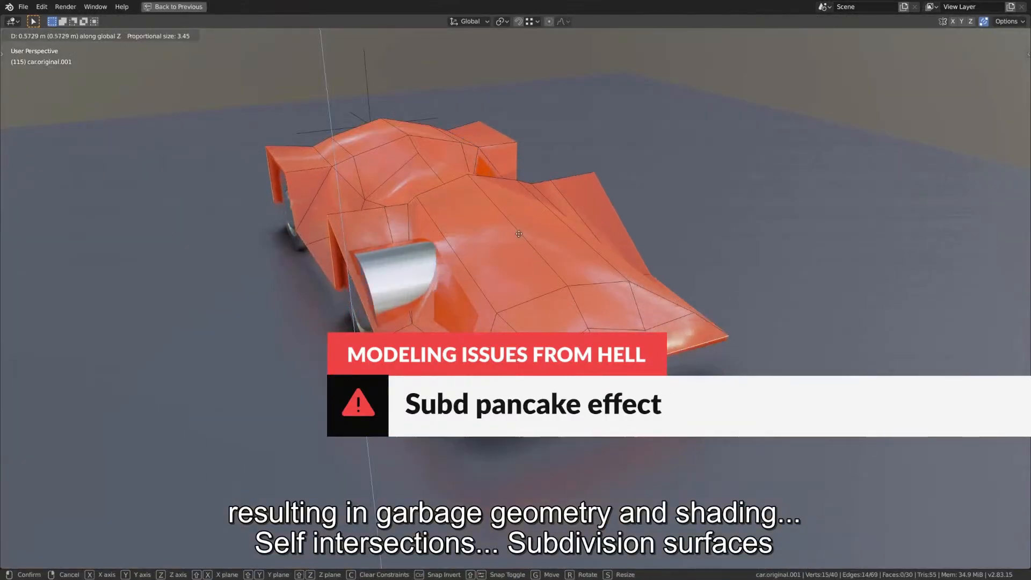
pyautogui.click(499, 277)
pyautogui.press('Tab')
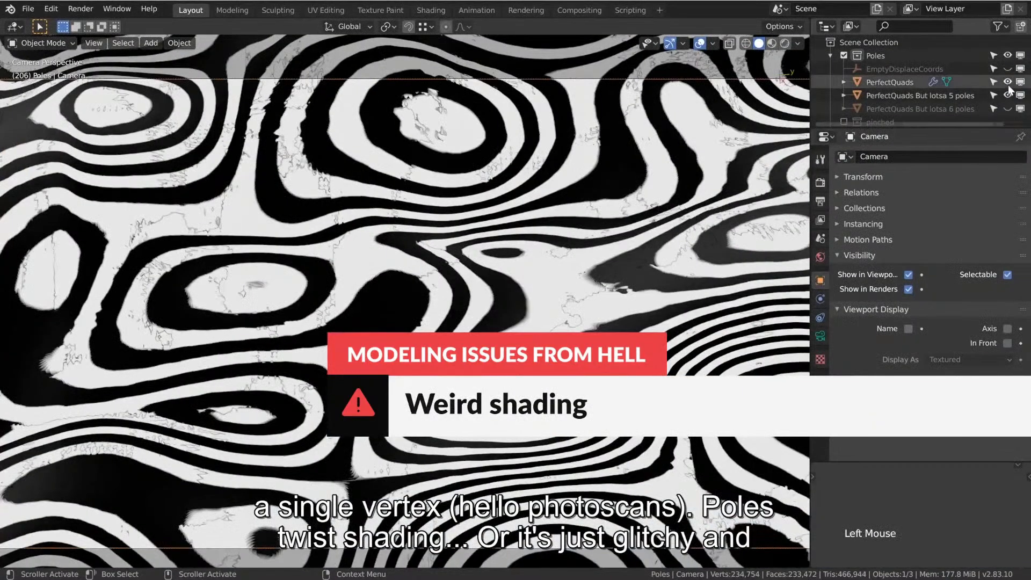
# Step: Hide the PerfectQuads object in the viewport
pyautogui.click(1008, 84)
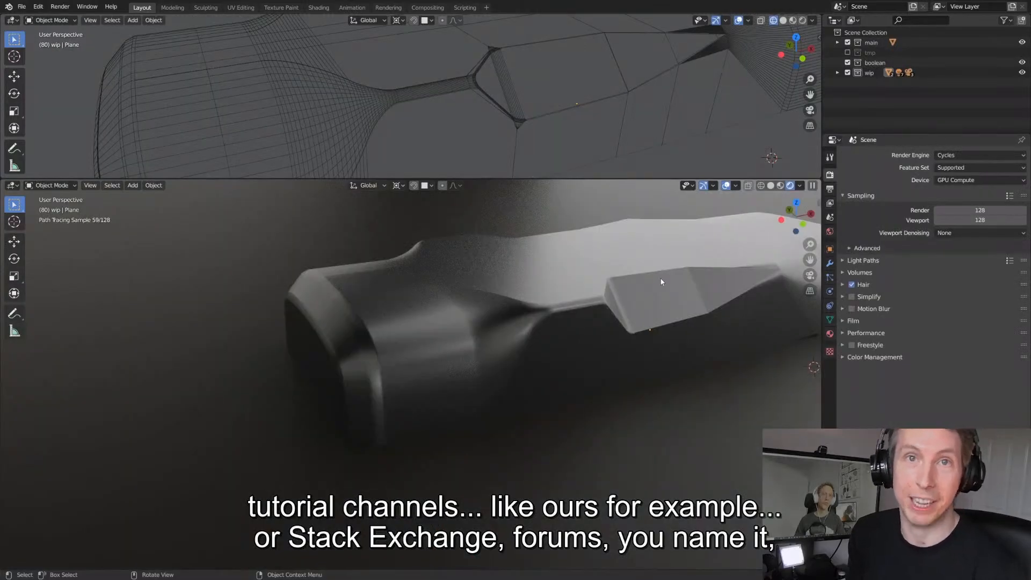
pyautogui.moveTo(659, 280); pyautogui.dragTo(665, 304, button='middle')
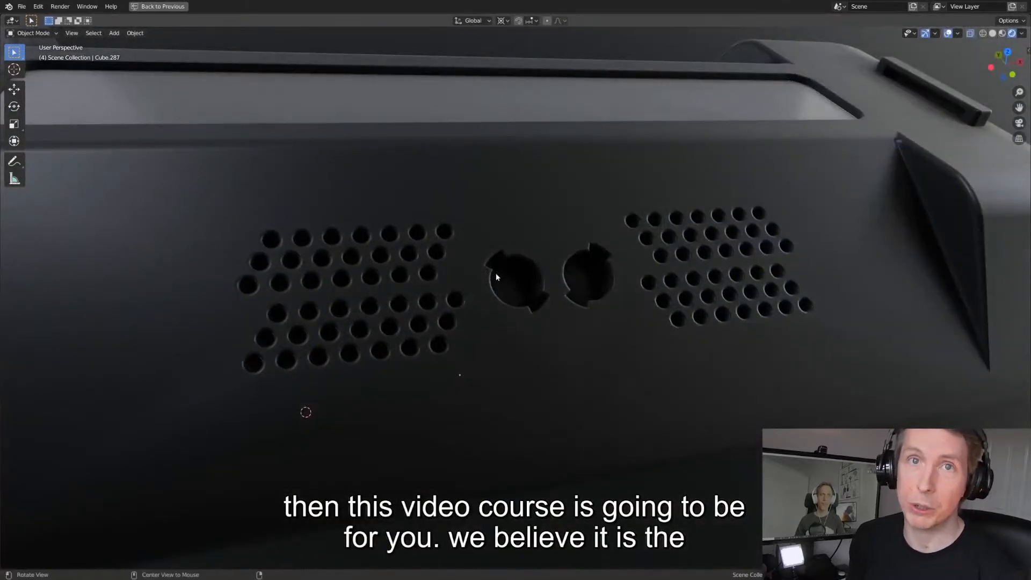
pyautogui.moveTo(496, 275)
pyautogui.mouseDown(button='middle')
pyautogui.moveTo(482, 280)
pyautogui.moveTo(475, 263)
pyautogui.moveTo(485, 257)
pyautogui.mouseUp(button='middle')
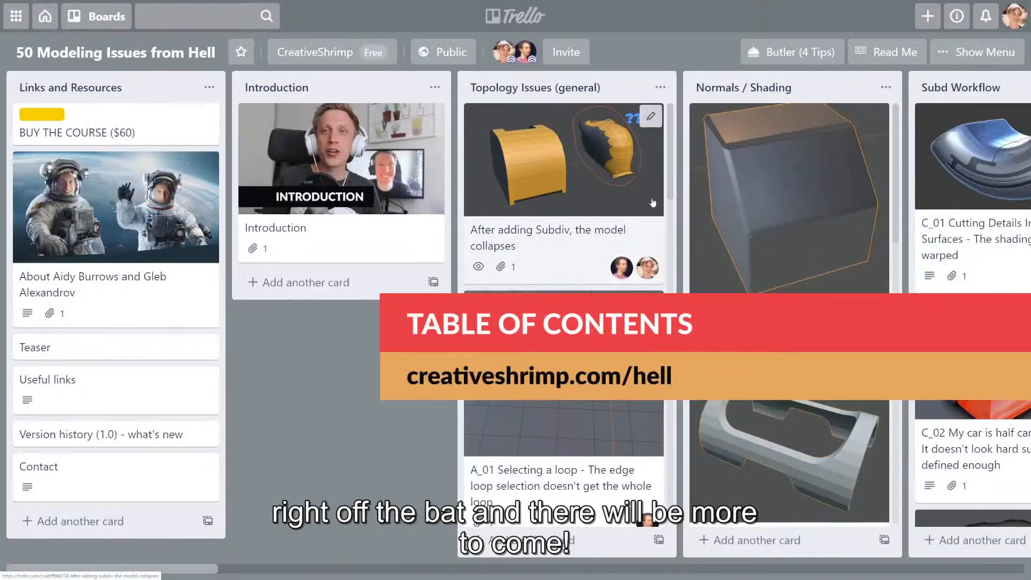
# Step: Browse the "50 Modeling Issues from Hell" Trello board across its topic lists and through the Subd Workflow cards
pyautogui.hscroll(5, 654, 204)
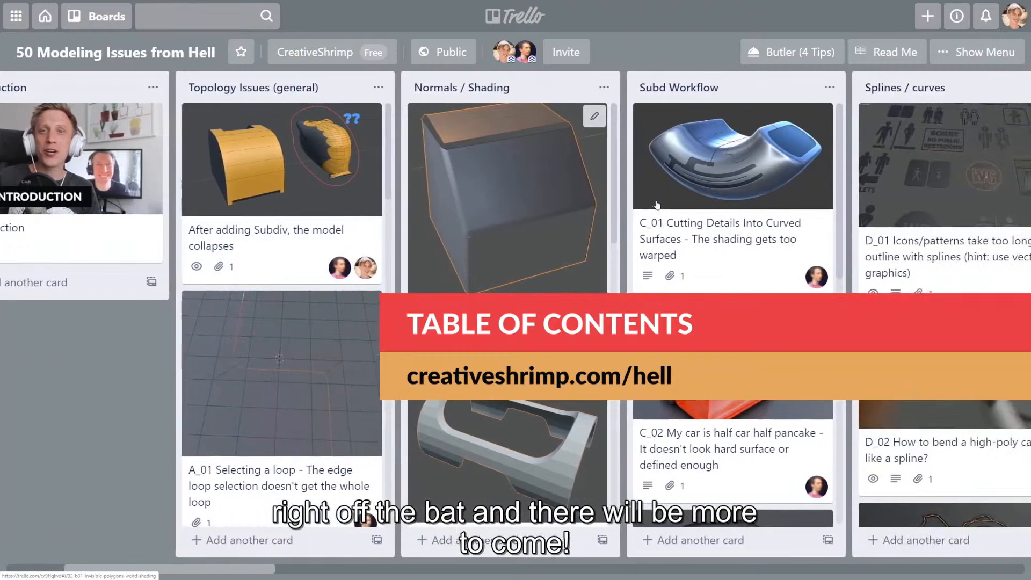
pyautogui.hscroll(2, 649, 200)
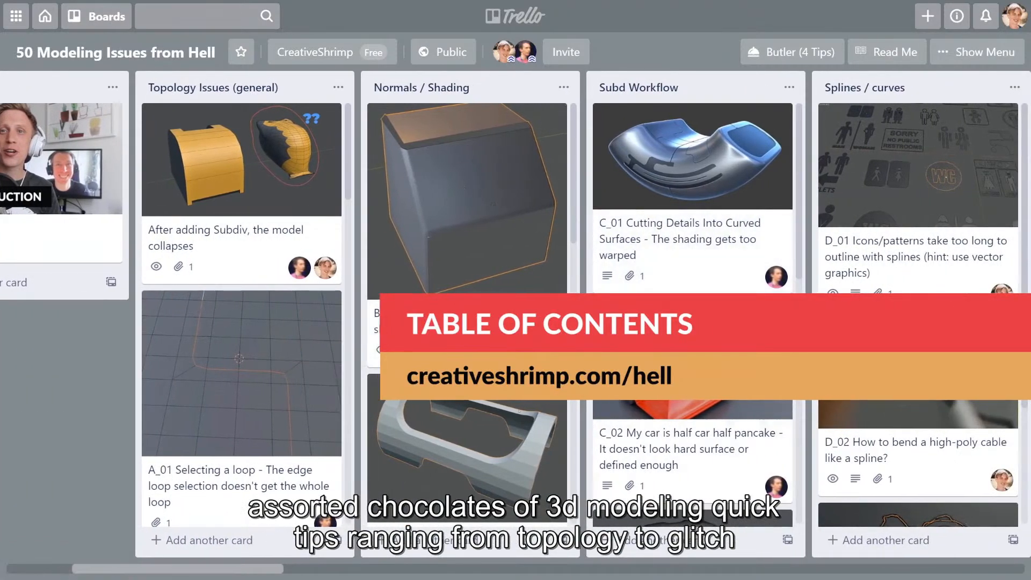
pyautogui.hscroll(2, 263, 568)
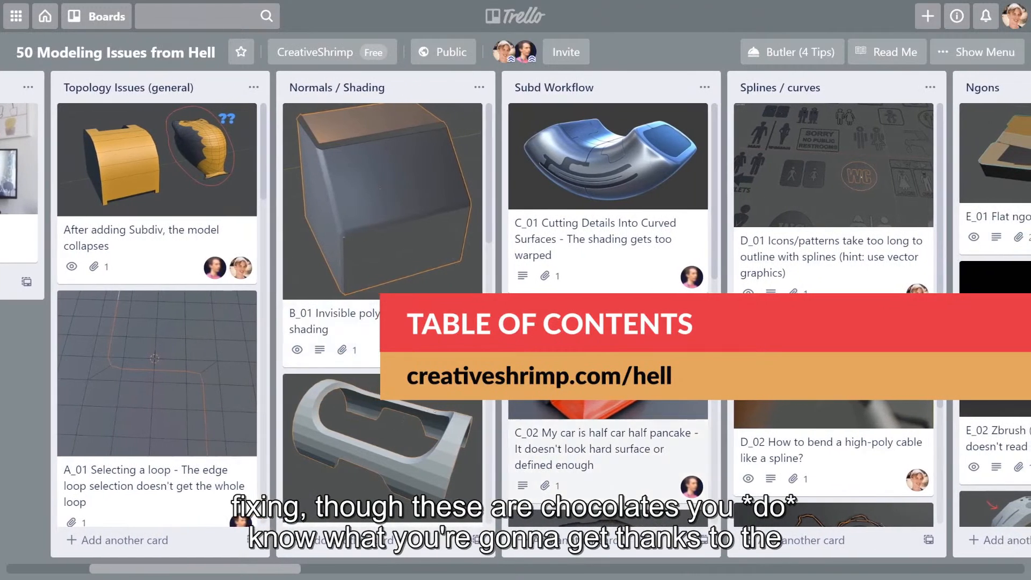
pyautogui.scroll(-10, 607, 241)
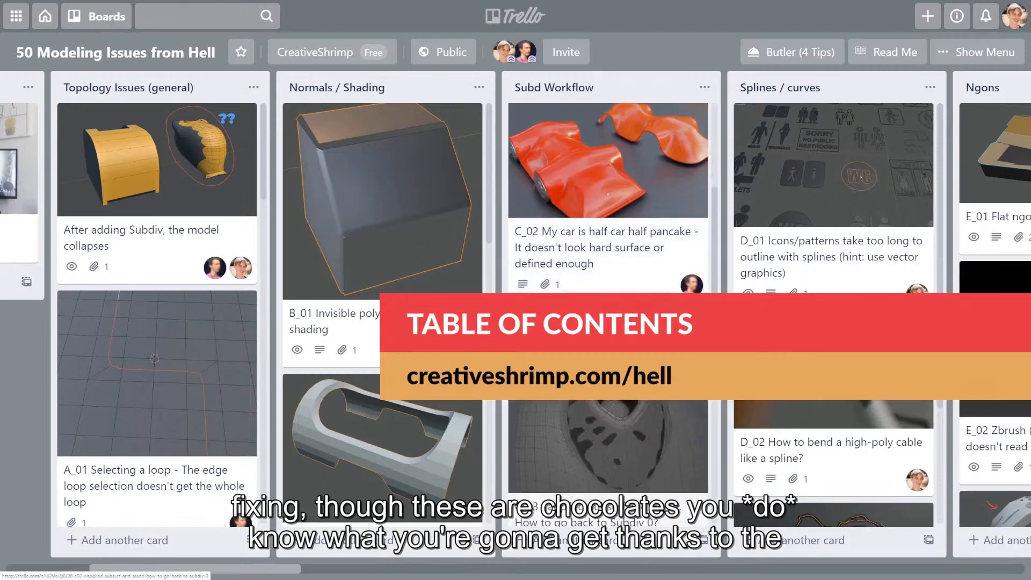
pyautogui.scroll(-4, 608, 242)
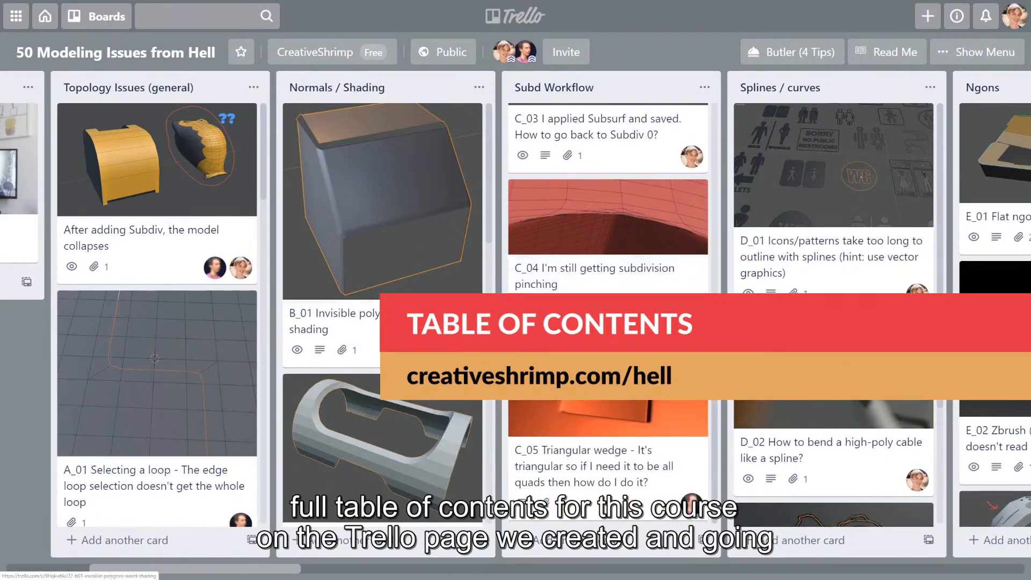
pyautogui.scroll(-10, 383, 241)
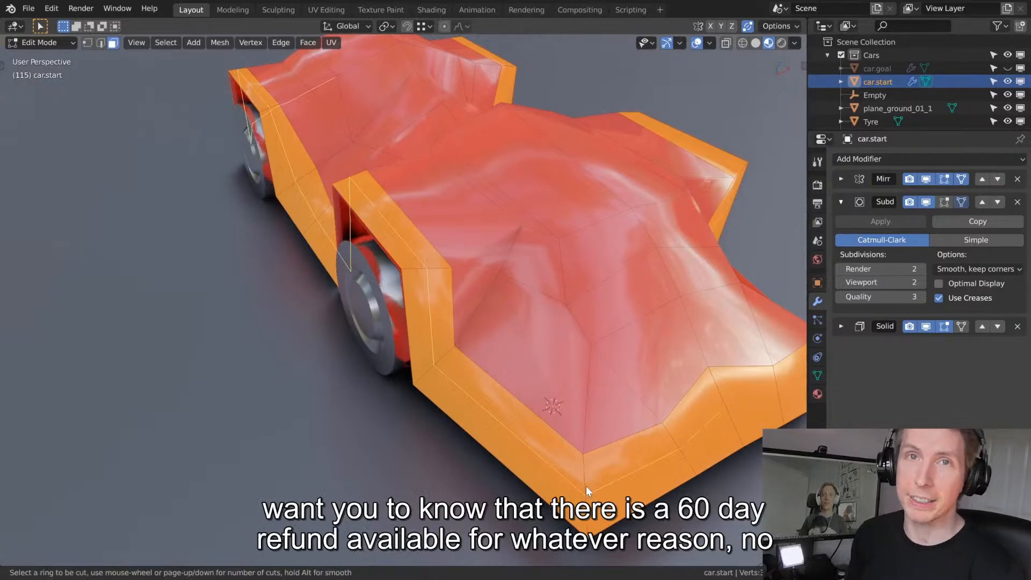
# Step: Insert a loop cut at the front corner of the car.start mesh's border faces
pyautogui.click(586, 486)
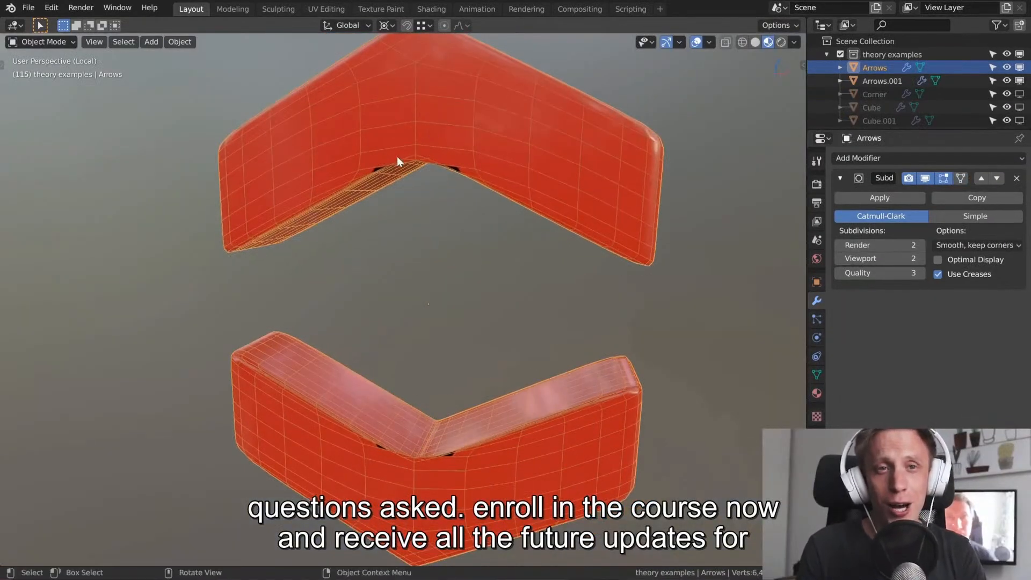
# Step: Lower the subdivision of the Arrows object to level 0 and open its mesh in Edit Mode
pyautogui.hotkey('ctrl', '0')
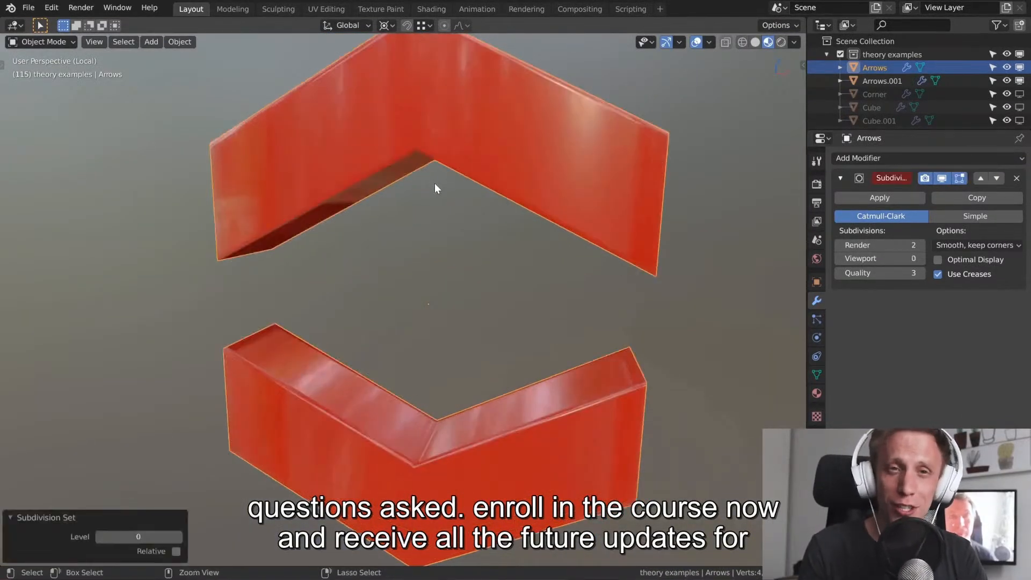
pyautogui.press('Tab')
pyautogui.moveTo(408, 302); pyautogui.dragTo(443, 227, button='middle')
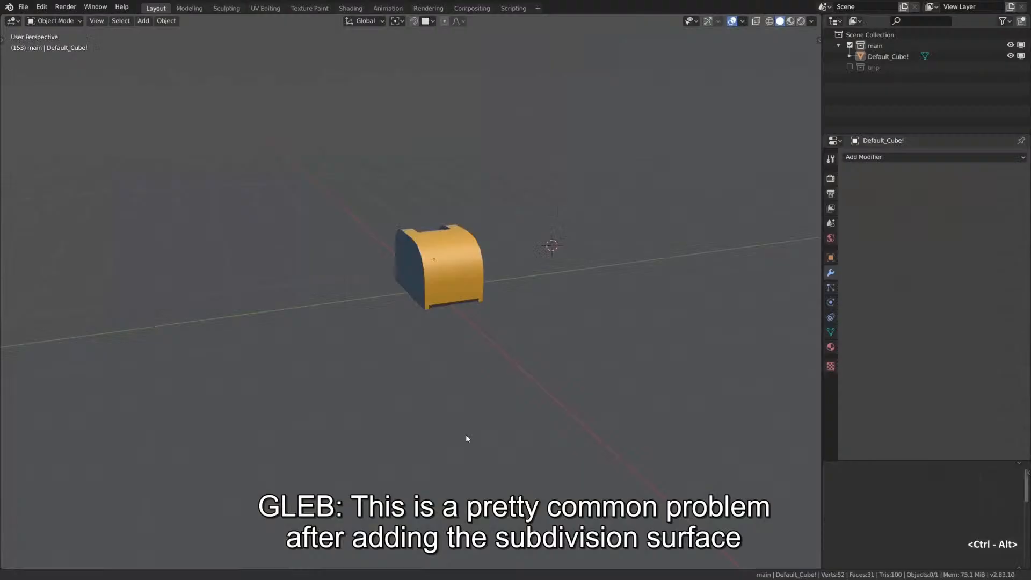
# Step: Enable the wireframe viewport overlay to display the edges of Default_Cube!
pyautogui.scroll(4, 475, 280)
pyautogui.moveTo(475, 281); pyautogui.dragTo(525, 204, button='middle')
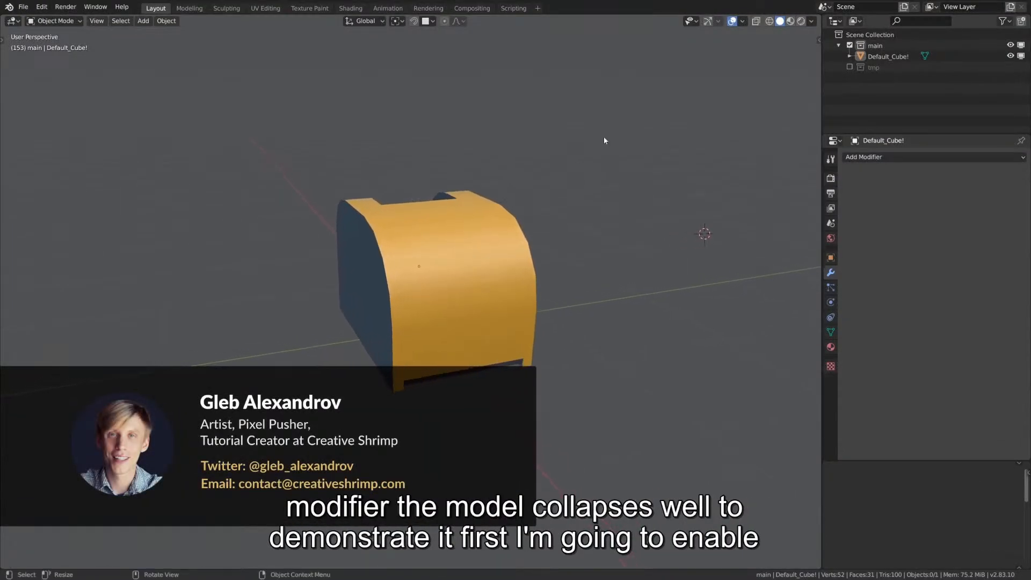
pyautogui.click(742, 21)
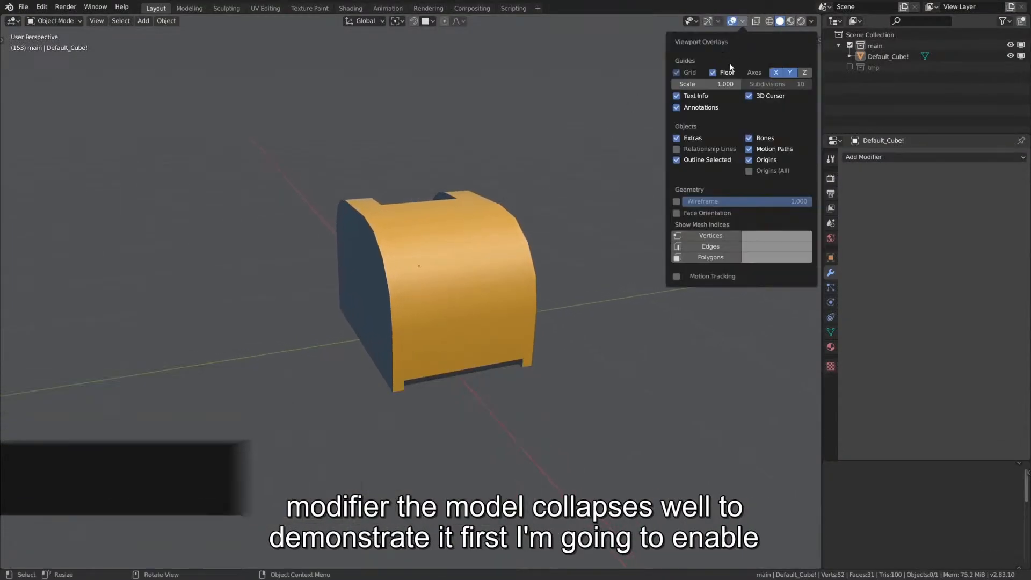
pyautogui.click(676, 202)
pyautogui.rightClick(677, 202)
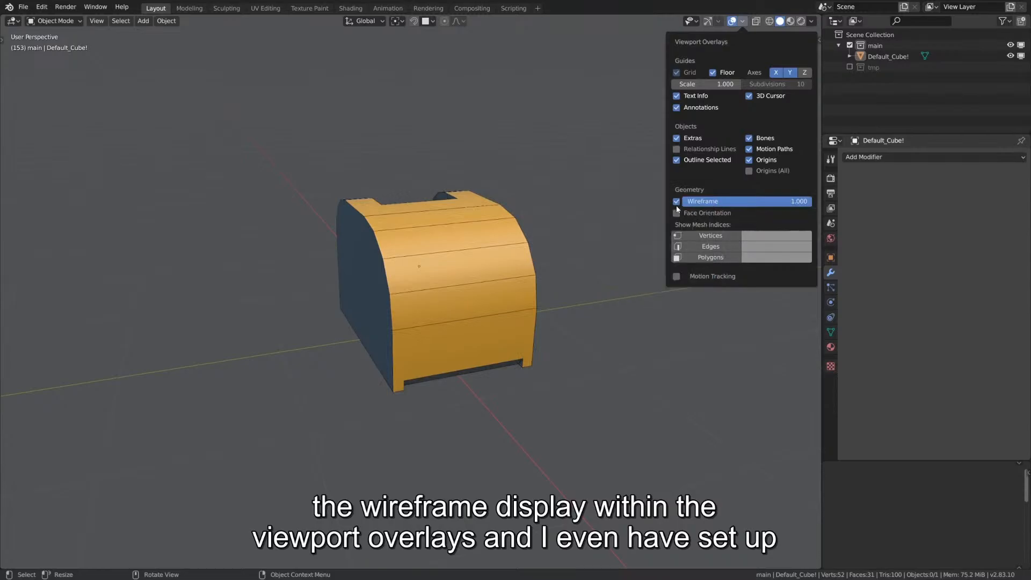
# Step: Draw a freehand annotation following the curved upper edge of Default_Cube!
pyautogui.press(';')
pyautogui.press(';')
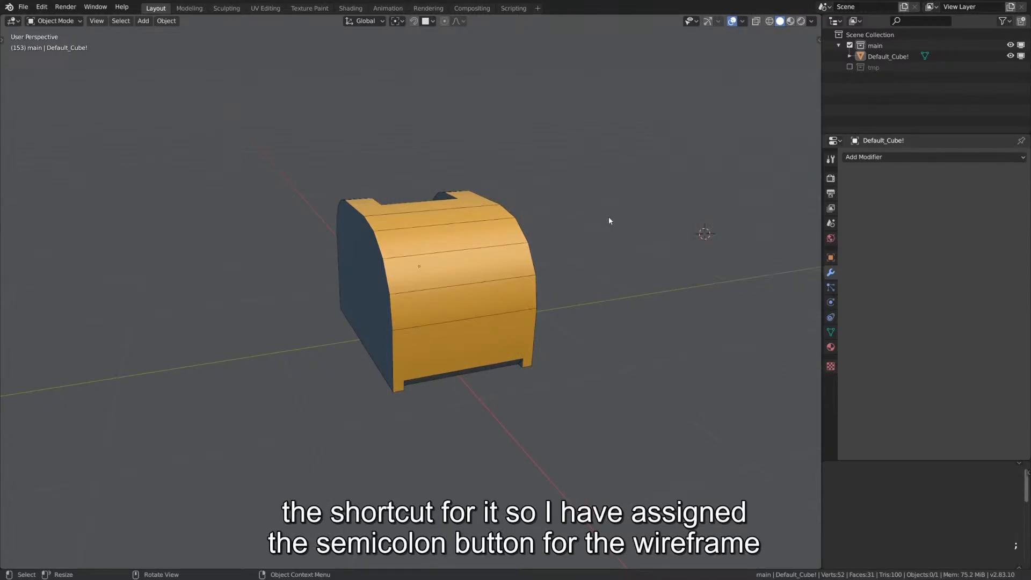
pyautogui.moveTo(524, 250)
pyautogui.mouseDown(button='middle')
pyautogui.moveTo(441, 244)
pyautogui.moveTo(454, 262)
pyautogui.moveTo(569, 250)
pyautogui.moveTo(326, 275)
pyautogui.moveTo(288, 247)
pyautogui.mouseUp(button='middle')
pyautogui.moveTo(594, 340); pyautogui.dragTo(578, 340, button='middle')
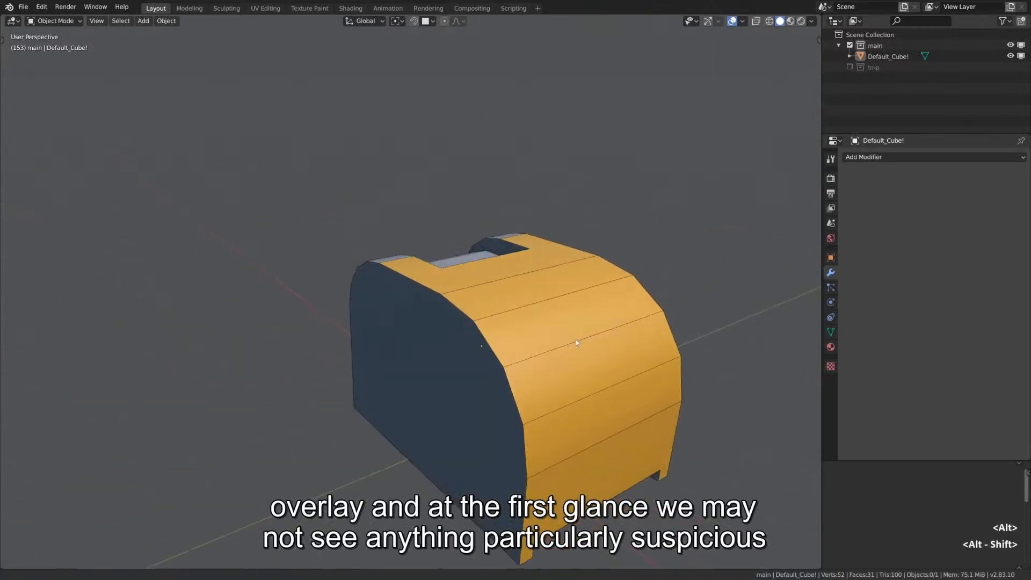
pyautogui.moveTo(569, 165); pyautogui.dragTo(582, 170)
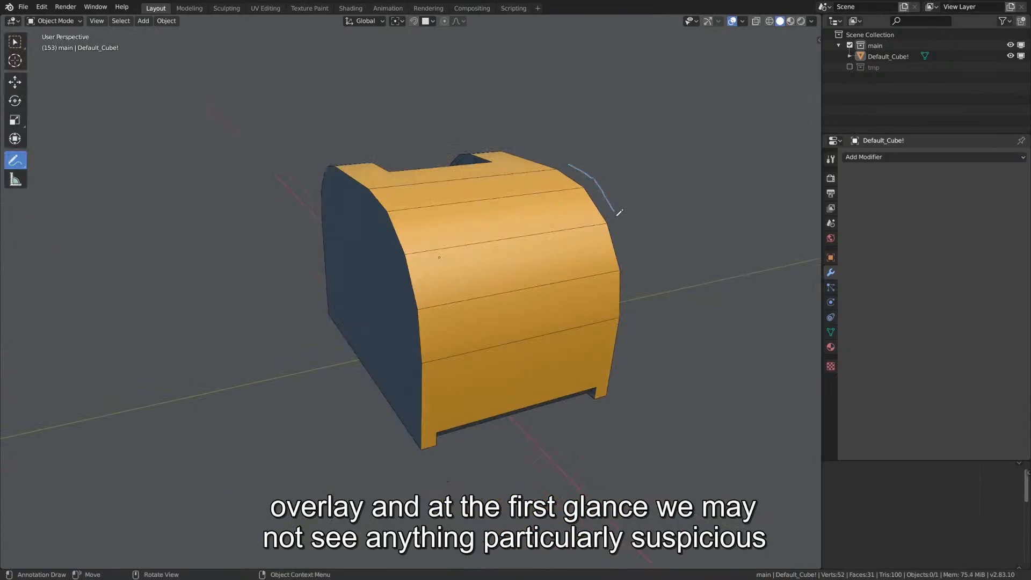
pyautogui.moveTo(619, 213); pyautogui.dragTo(631, 250)
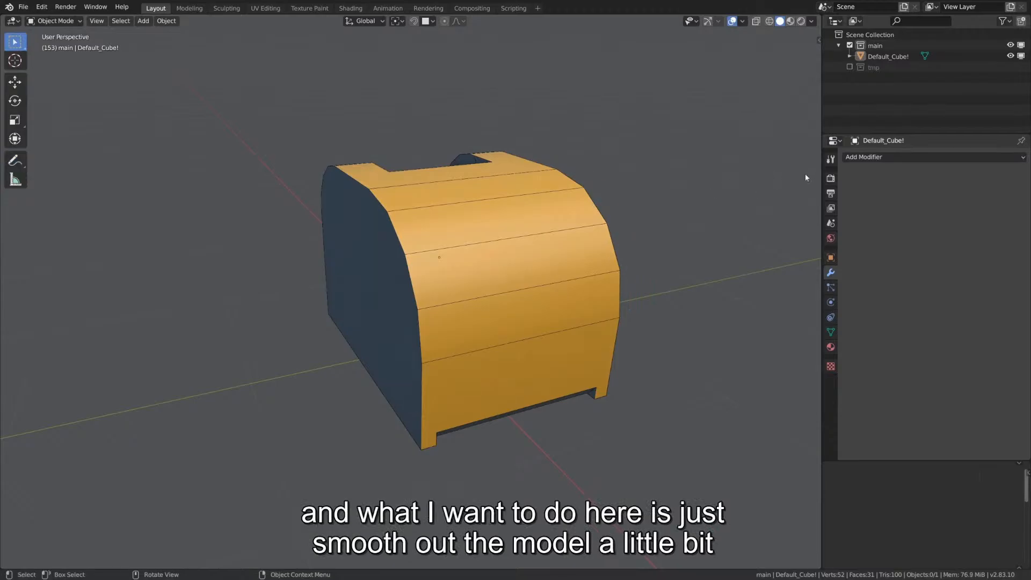
# Step: Add a Subdivision Surface modifier to Default_Cube! and raise its viewport subdivisions to 5, comparing the mesh with and without the wireframe overlay
pyautogui.click(854, 157)
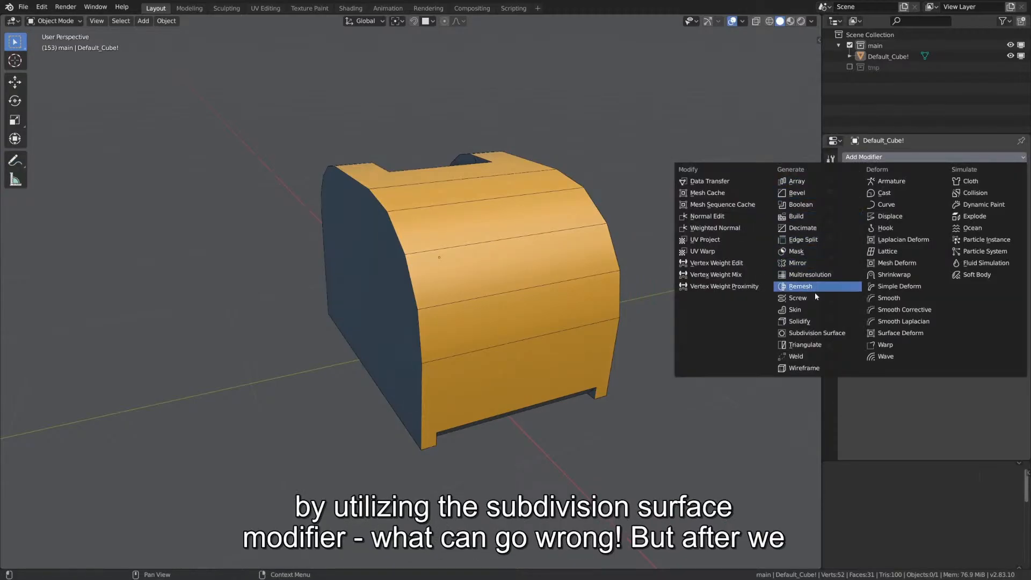
pyautogui.click(844, 339)
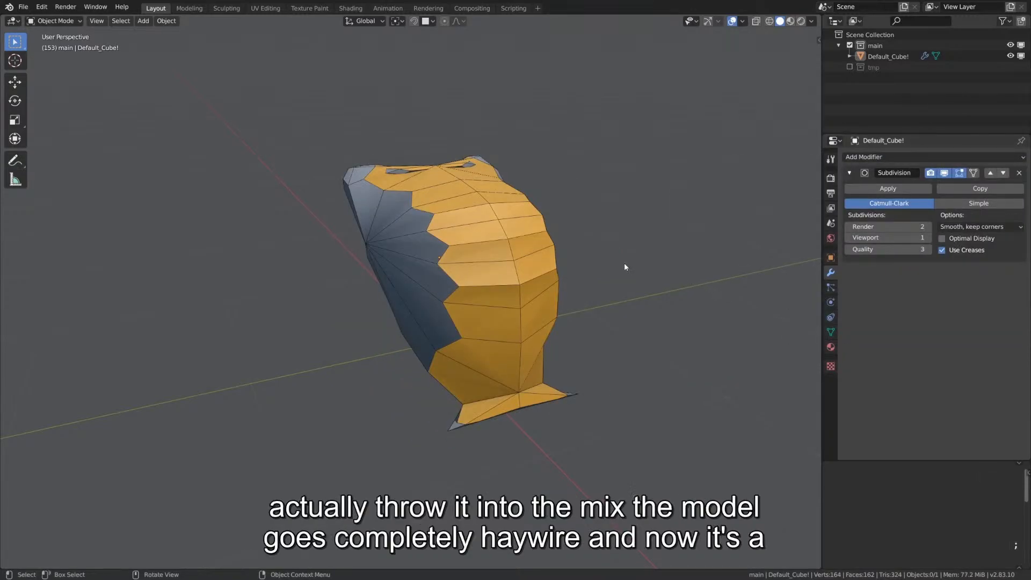
pyautogui.press(';')
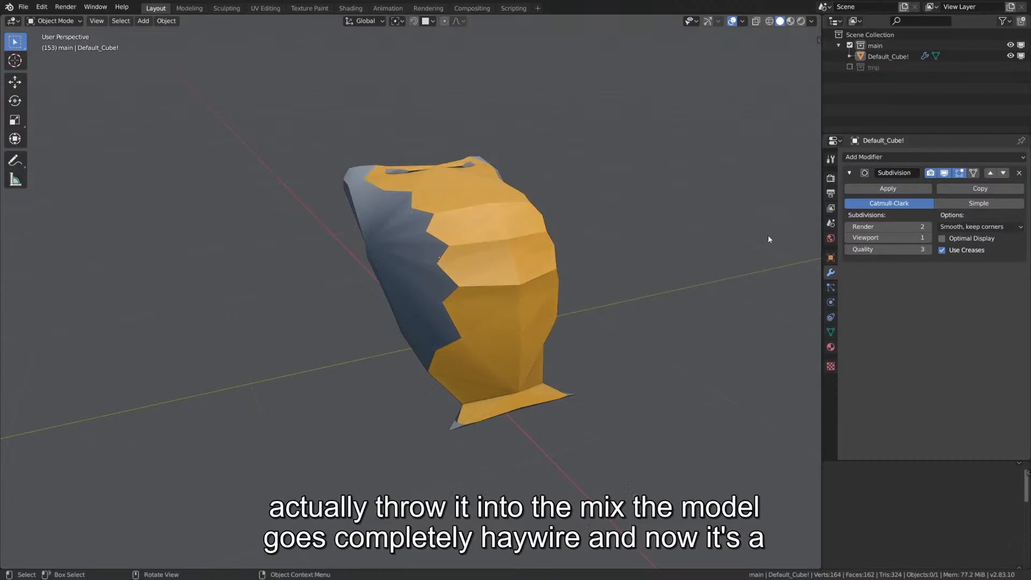
pyautogui.click(927, 239)
pyautogui.click(927, 239)
pyautogui.click(928, 239)
pyautogui.click(928, 239)
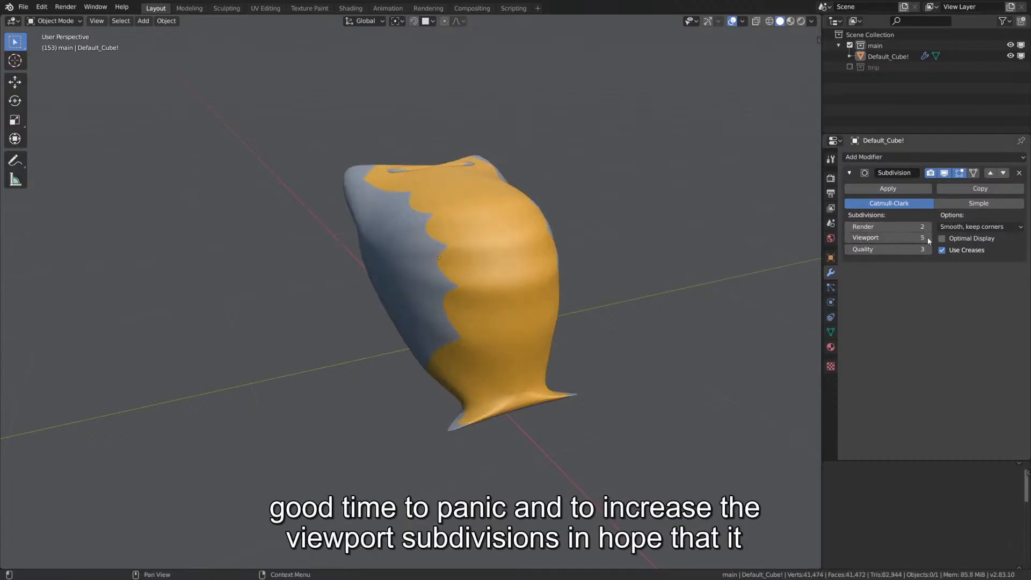
pyautogui.press(';')
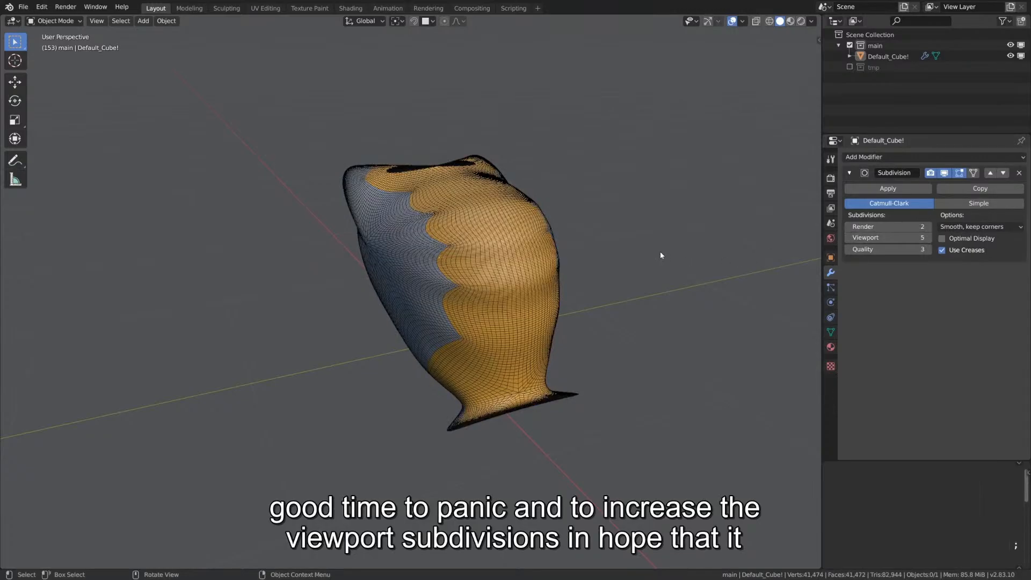
pyautogui.press(';')
pyautogui.press('a')
pyautogui.press('g')
pyautogui.hotkey('shift', 'z')
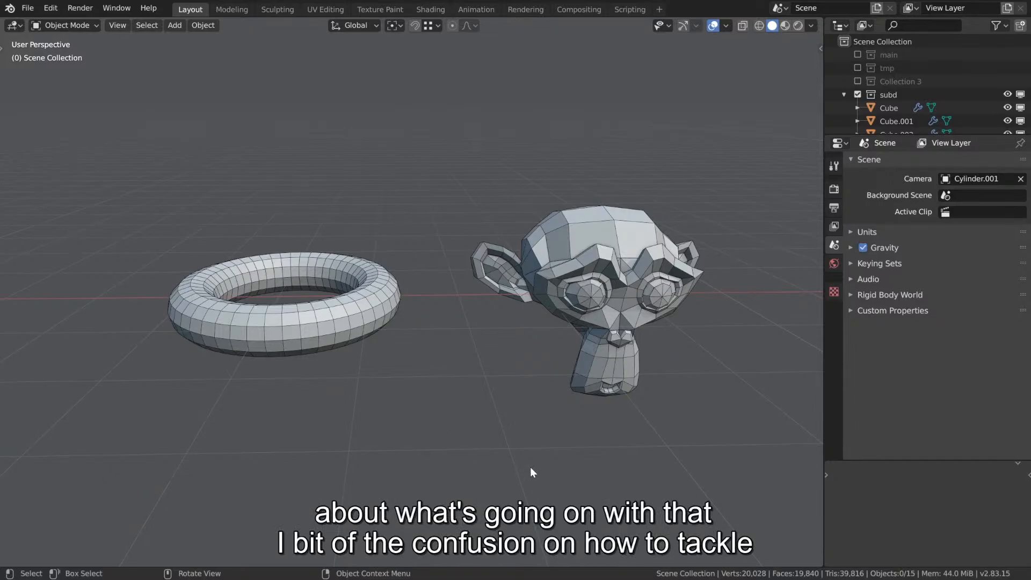
# Step: Select the torus and Suzanne meshes and set their subdivision to level 3, switching to level 0 in between for comparison
pyautogui.moveTo(531, 469); pyautogui.dragTo(531, 476, button='middle')
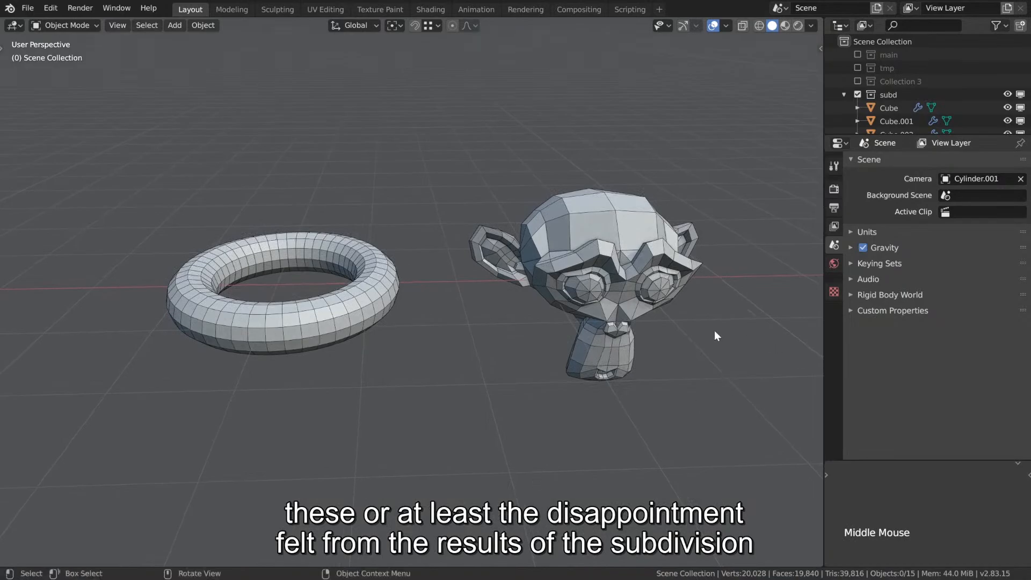
pyautogui.click(601, 275)
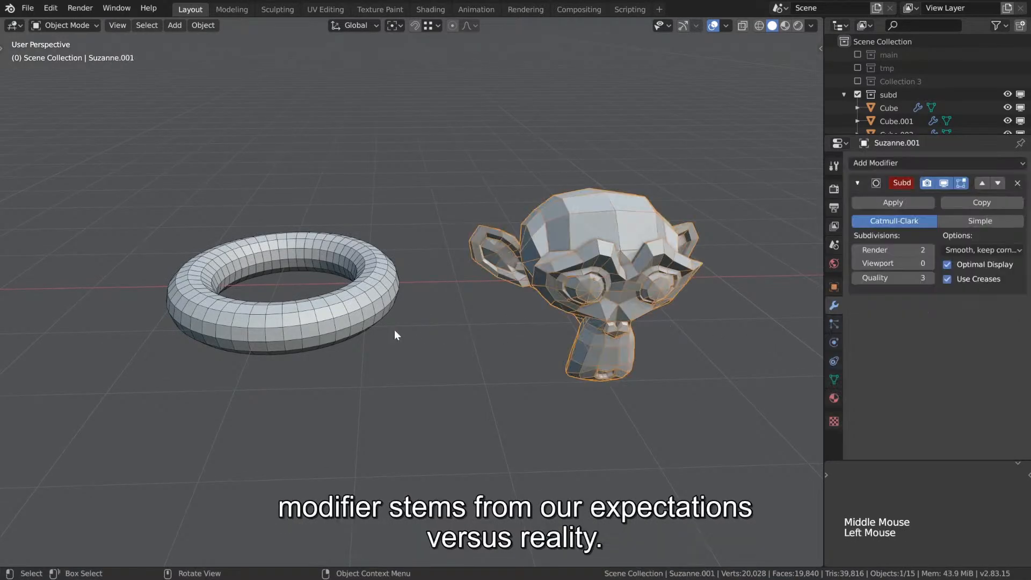
pyautogui.keyDown('shift'); pyautogui.click(332, 318); pyautogui.keyUp('shift')
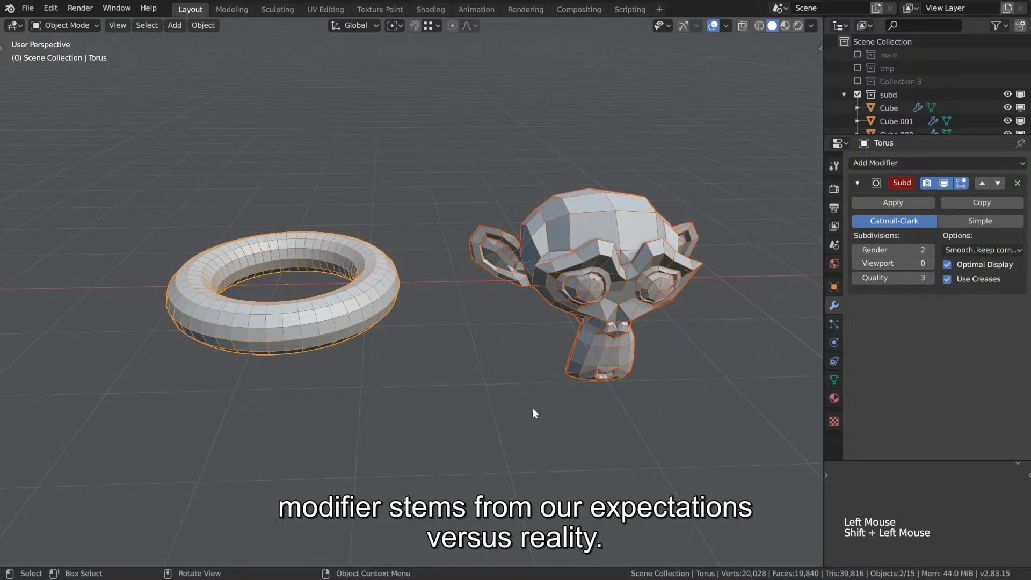
pyautogui.moveTo(519, 393); pyautogui.dragTo(426, 385, button='middle')
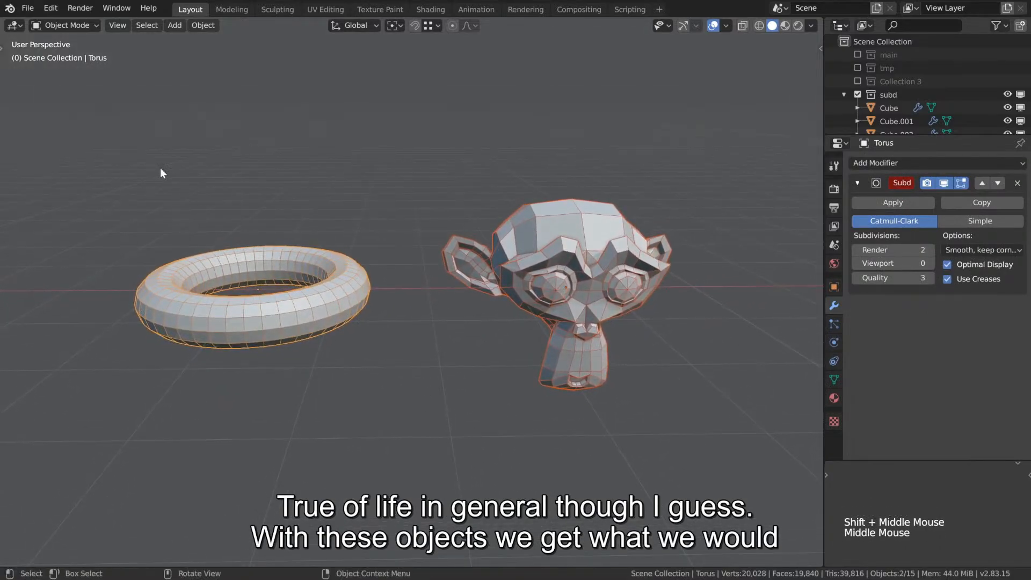
pyautogui.moveTo(98, 153); pyautogui.dragTo(674, 440)
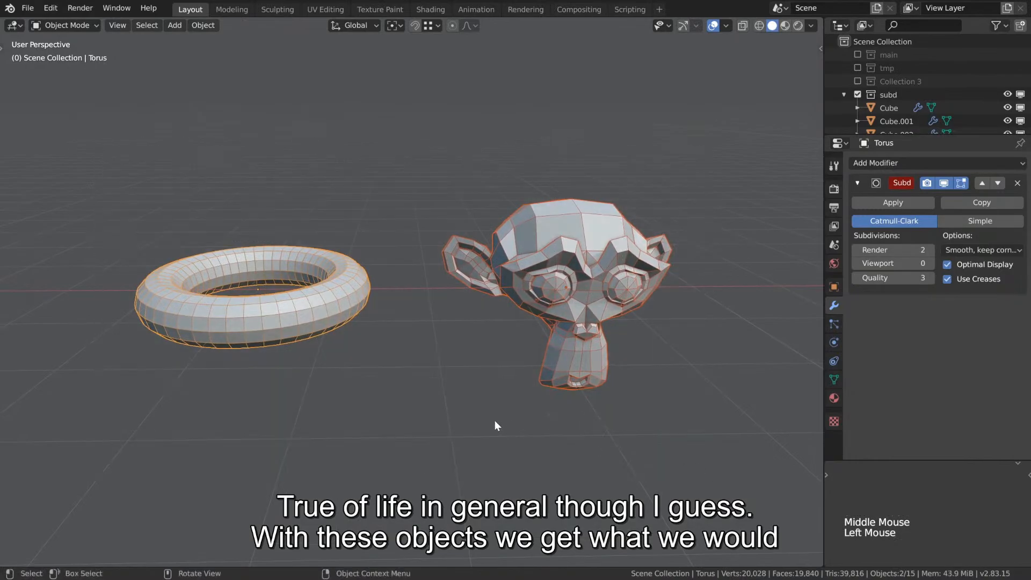
pyautogui.hotkey('ctrl', '3')
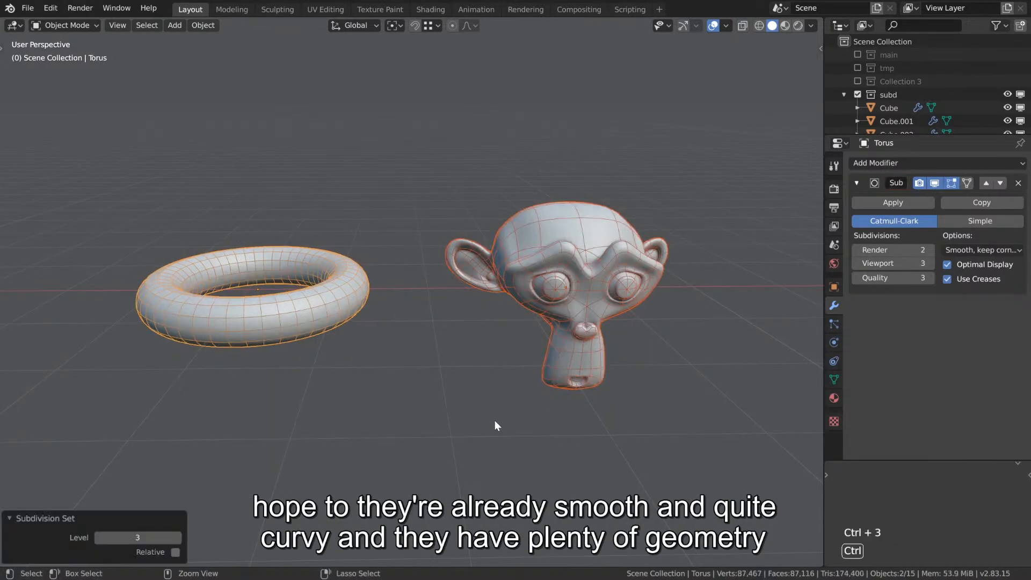
pyautogui.hotkey('ctrl', '0')
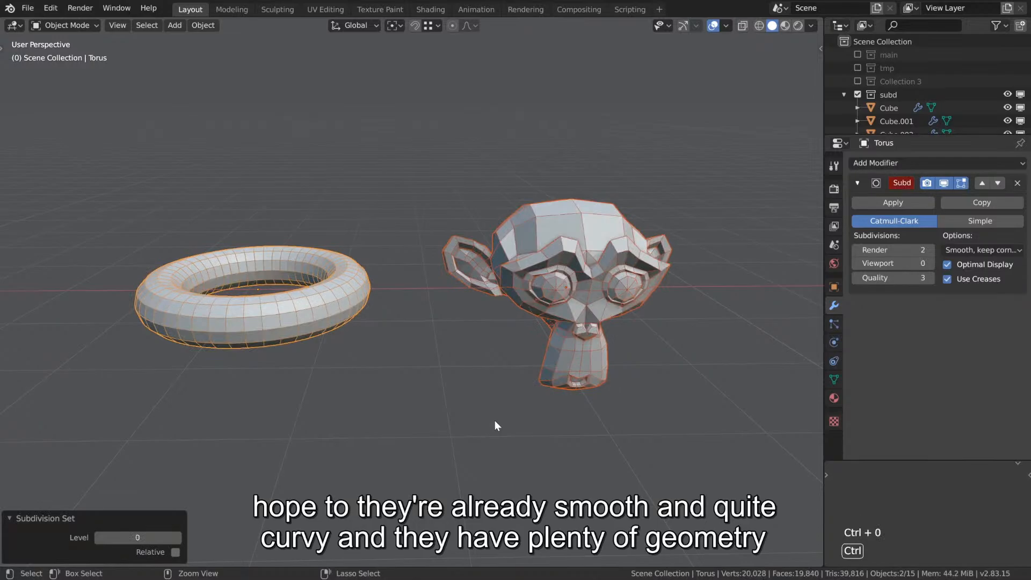
pyautogui.hotkey('ctrl', '3')
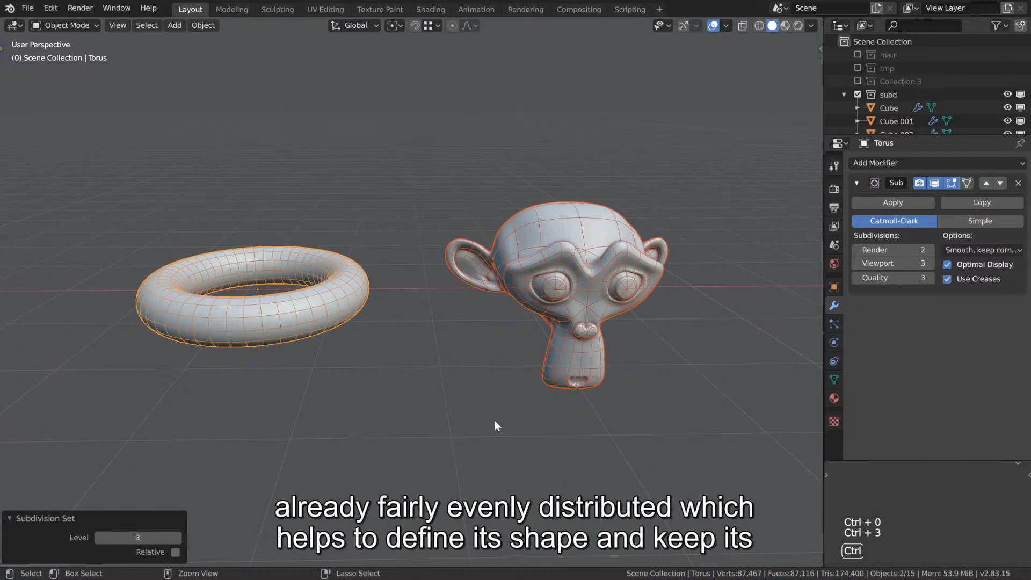
pyautogui.hotkey('ctrl', '0')
pyautogui.hotkey('ctrl', '3')
# Step: Select the sharp-edged cube and the capped cylinder beside Suzanne and set their subdivision to level 3
pyautogui.keyDown('shift'); pyautogui.moveTo(680, 337); pyautogui.dragTo(90, 345, button='middle'); pyautogui.keyUp('shift')
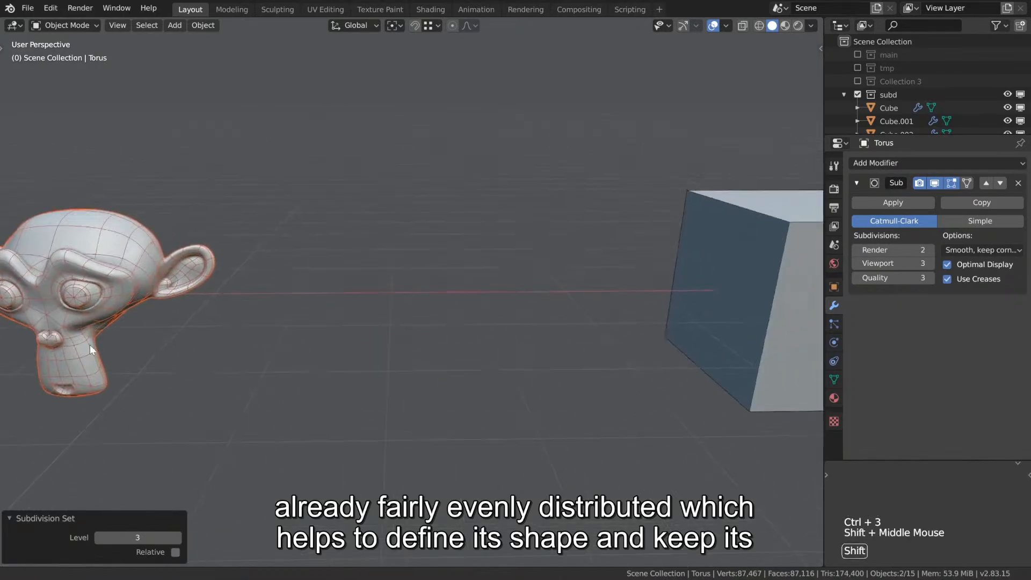
pyautogui.keyDown('shift'); pyautogui.moveTo(461, 269); pyautogui.dragTo(179, 269, button='middle'); pyautogui.keyUp('shift')
pyautogui.keyDown('shift'); pyautogui.moveTo(476, 297); pyautogui.dragTo(304, 298, button='middle'); pyautogui.keyUp('shift')
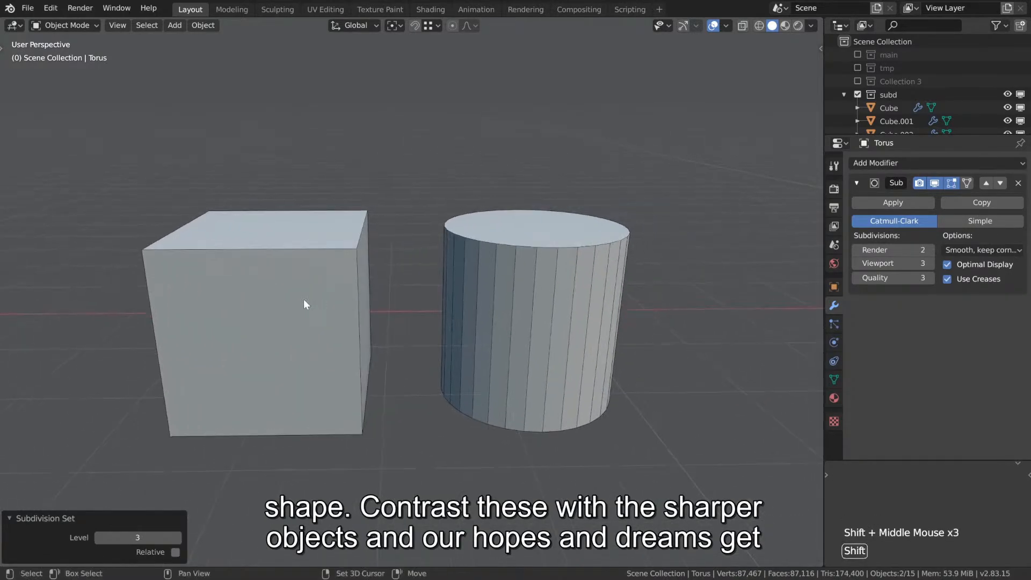
pyautogui.moveTo(174, 159); pyautogui.dragTo(630, 401)
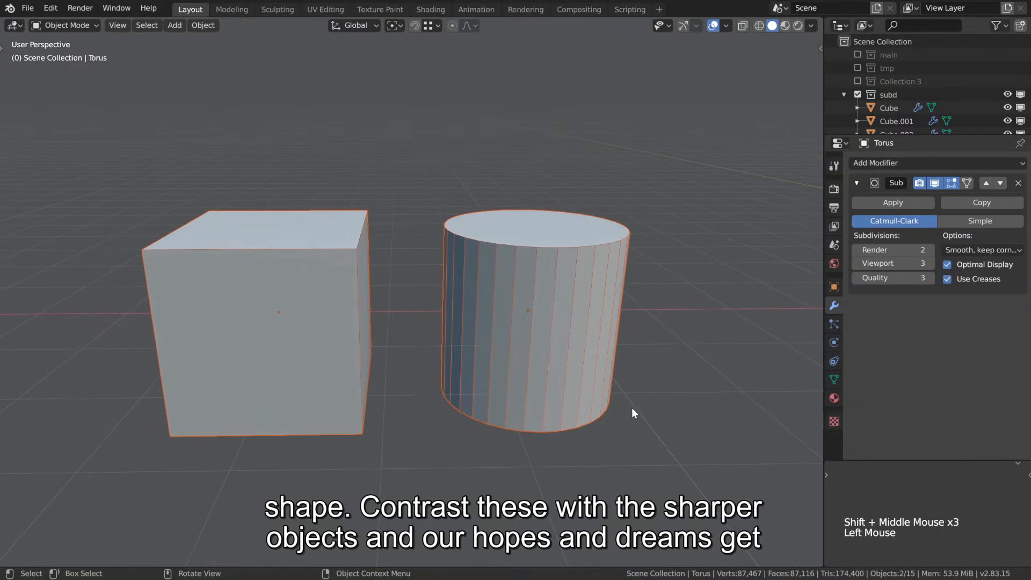
pyautogui.hotkey('ctrl', '3')
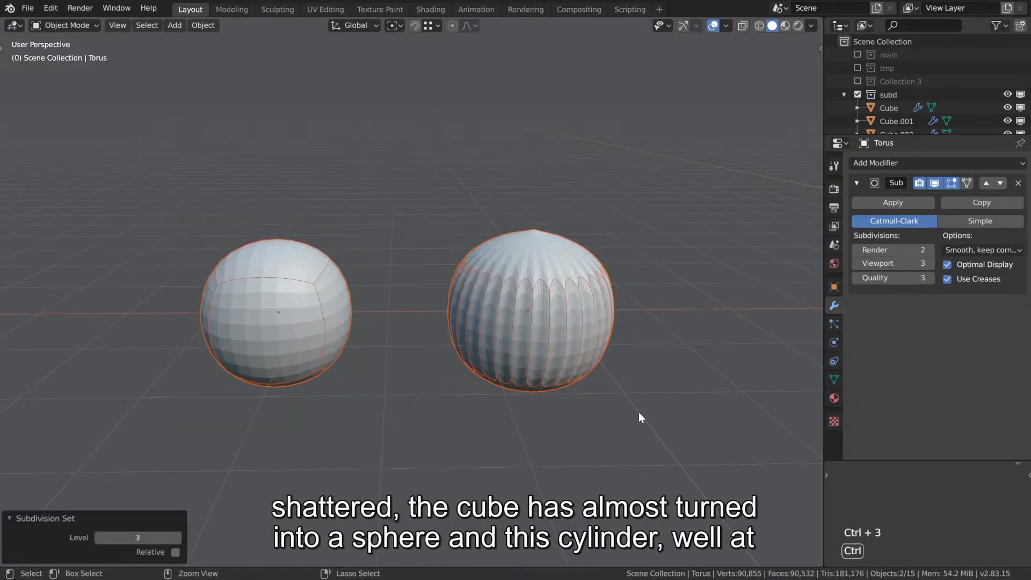
# Step: Frame the subdivided cylinder and examine how the geometry of its cap fans out from the center
pyautogui.click(546, 307)
pyautogui.press('`')
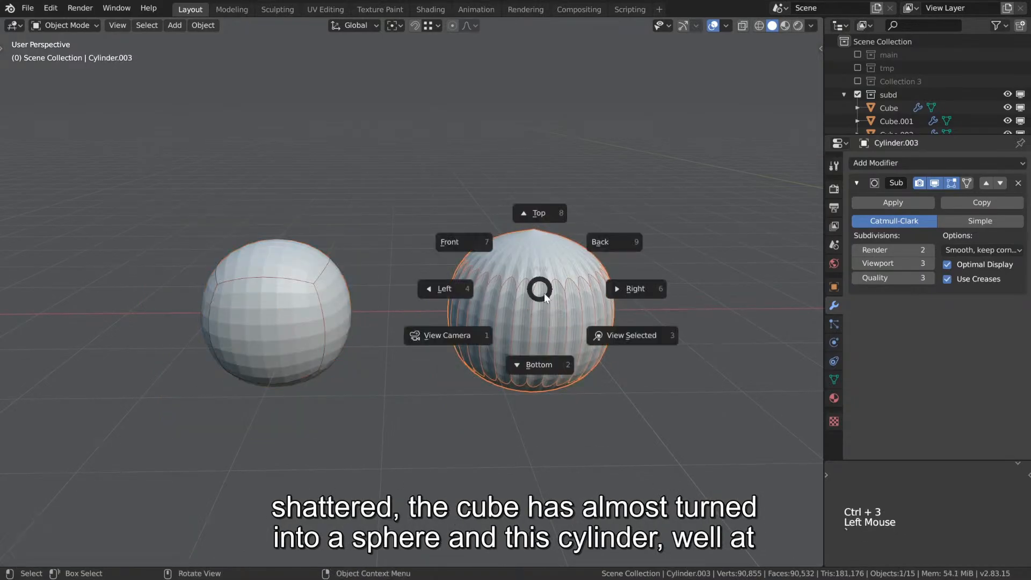
pyautogui.click(614, 345)
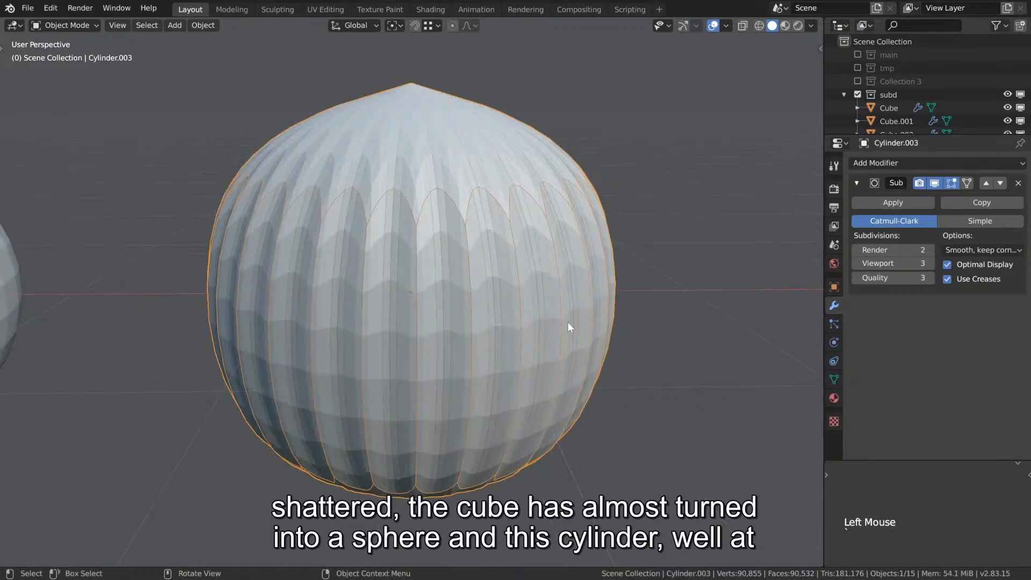
pyautogui.moveTo(480, 295); pyautogui.dragTo(450, 365, button='middle')
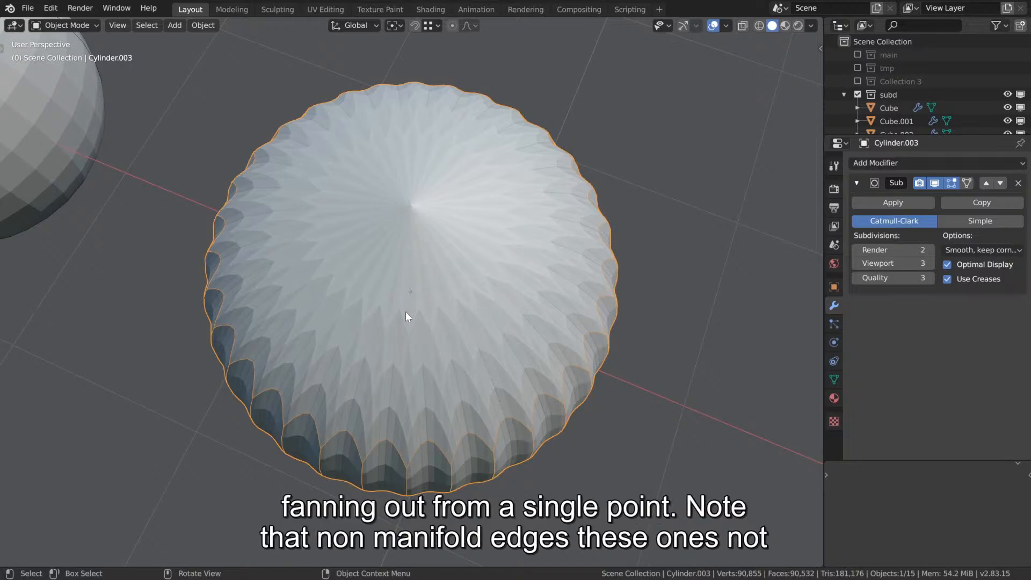
# Step: Select both cubes and both cylinders, including the open-topped versions, and set their subdivision to level 3
pyautogui.scroll(-7, 490, 335)
pyautogui.moveTo(462, 400); pyautogui.dragTo(10, 264, button='middle')
pyautogui.moveTo(408, 339); pyautogui.dragTo(473, 346, button='middle')
pyautogui.scroll(-1, 510, 339)
pyautogui.keyDown('shift'); pyautogui.moveTo(537, 333); pyautogui.dragTo(341, 328, button='middle'); pyautogui.keyUp('shift')
pyautogui.moveTo(92, 184); pyautogui.dragTo(773, 338)
pyautogui.hotkey('ctrl', '3')
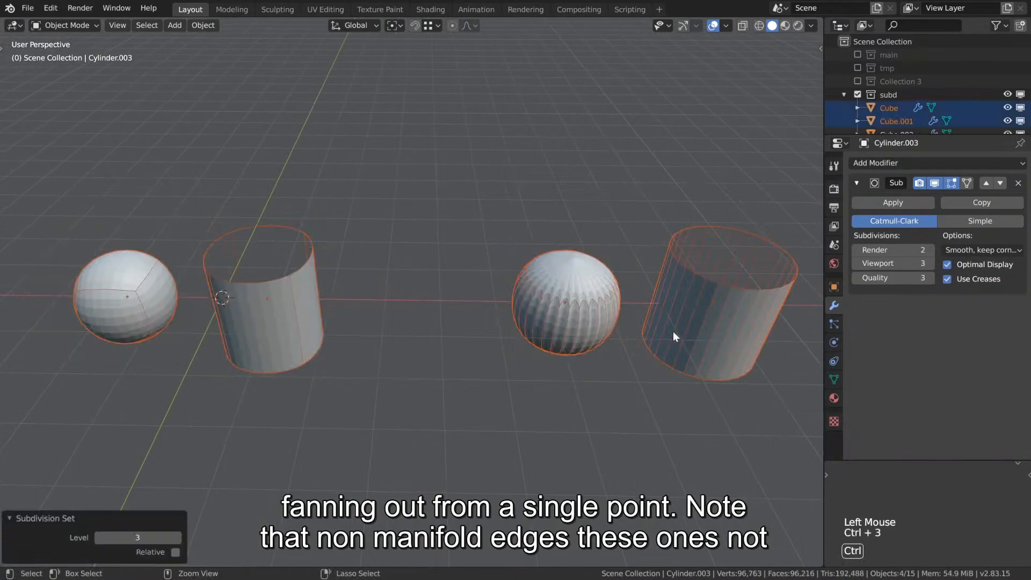
# Step: Select the open top edge loops of the uncapped cube and cylinder in Edit Mode, and return to Object Mode
pyautogui.click(672, 331)
pyautogui.keyDown('shift'); pyautogui.click(268, 304); pyautogui.keyUp('shift')
pyautogui.press('Tab')
pyautogui.keyDown('alt'); pyautogui.click(692, 281); pyautogui.keyUp('alt')
pyautogui.keyDown('alt'); pyautogui.keyDown('shift'); pyautogui.click(739, 295); pyautogui.keyUp('shift'); pyautogui.keyUp('alt')
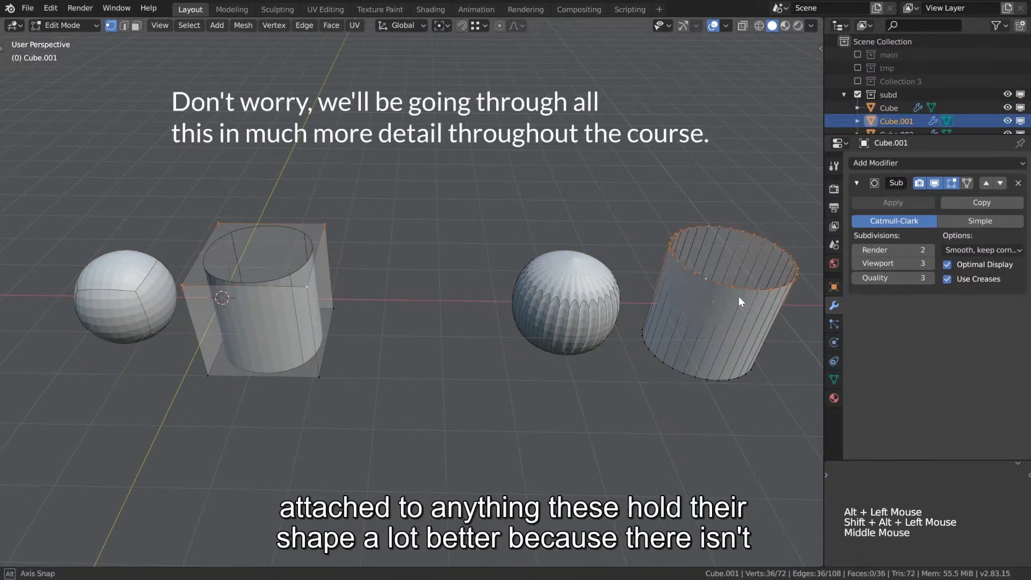
pyautogui.moveTo(740, 295); pyautogui.dragTo(735, 290, button='middle')
pyautogui.keyDown('ctrl'); pyautogui.moveTo(735, 290); pyautogui.dragTo(729, 277, button='middle'); pyautogui.keyUp('ctrl')
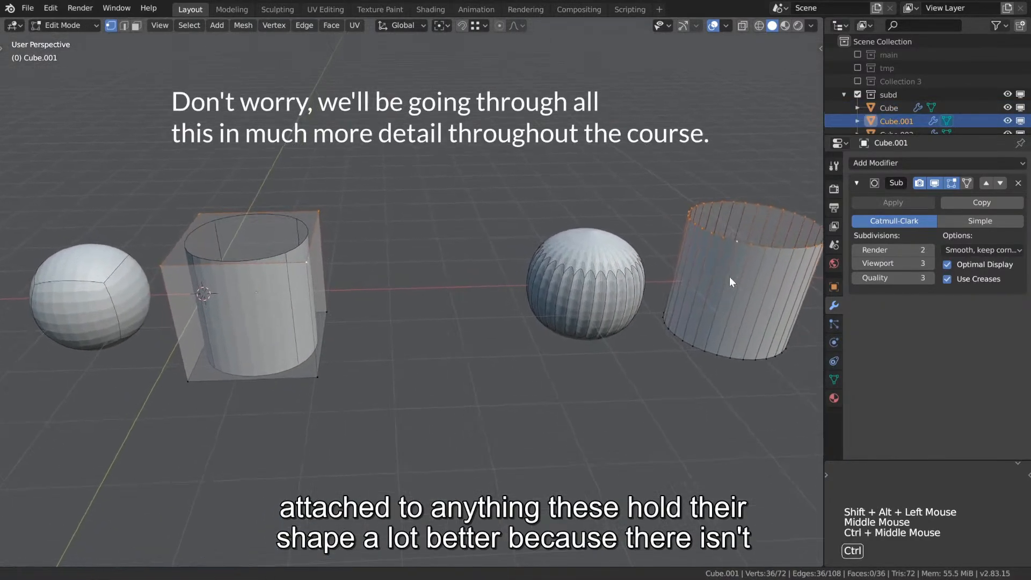
pyautogui.keyDown('shift'); pyautogui.moveTo(704, 309); pyautogui.dragTo(656, 318, button='middle'); pyautogui.keyUp('shift')
pyautogui.press('Tab')
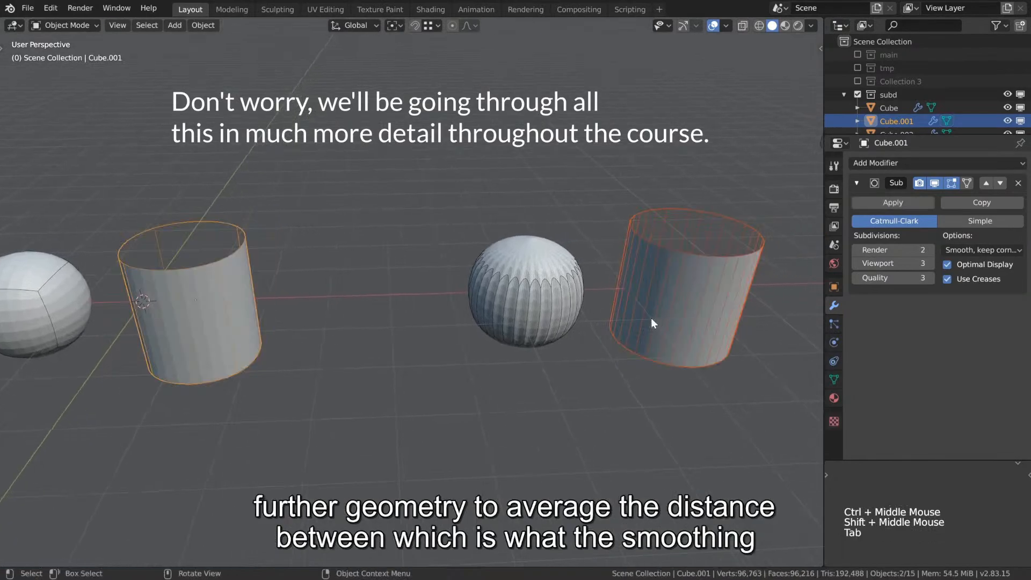
# Step: Open the wavy plane in front of the cubes and cylinders in Edit Mode to reveal its control edges
pyautogui.scroll(-2, 498, 364)
pyautogui.scroll(-1, 498, 364)
pyautogui.keyDown('shift'); pyautogui.moveTo(414, 417); pyautogui.dragTo(545, 349, button='middle'); pyautogui.keyUp('shift')
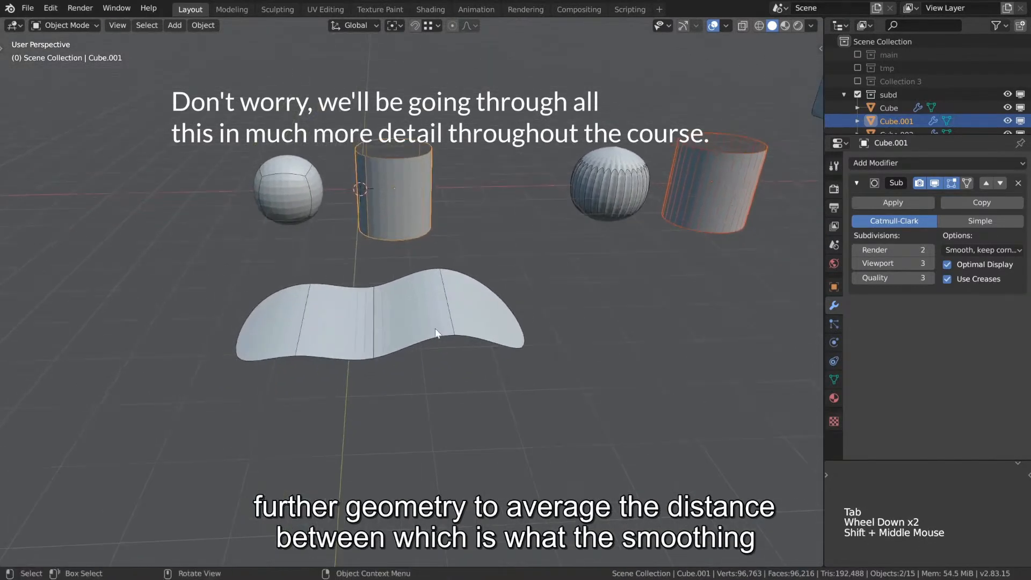
pyautogui.click(418, 317)
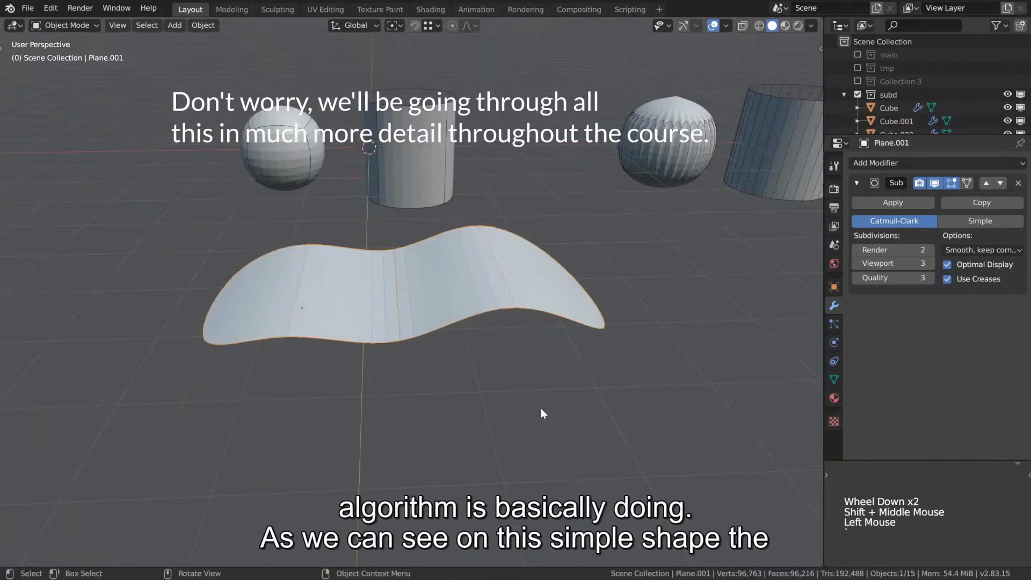
pyautogui.press('Tab')
pyautogui.moveTo(540, 408); pyautogui.dragTo(505, 340, button='middle')
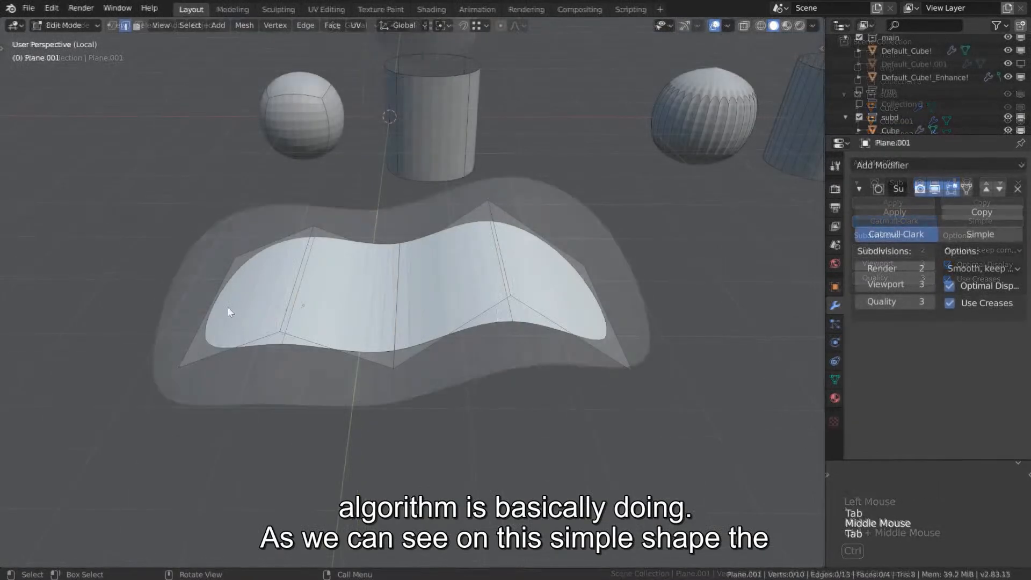
# Step: Select the two outer end edges of the wavy plane and try moving them along Z
pyautogui.click(608, 304)
pyautogui.keyDown('shift'); pyautogui.click(608, 304); pyautogui.keyUp('shift')
pyautogui.moveTo(608, 304); pyautogui.dragTo(569, 333, button='middle')
pyautogui.press('g')
pyautogui.press('z')
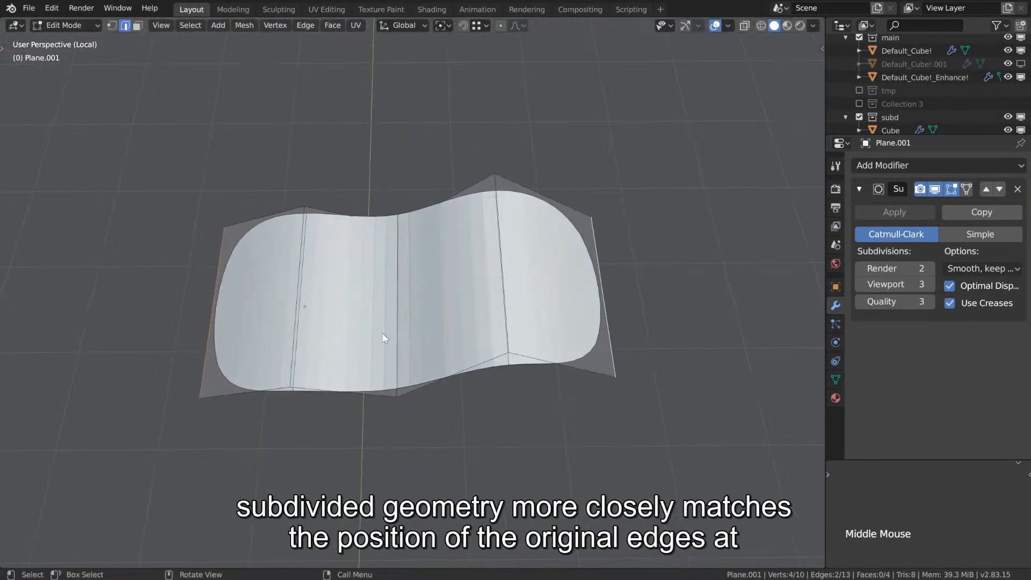
# Step: Select the three inner edges of the wavy plane and try moving them along global Z by about -0.28 m
pyautogui.moveTo(270, 315); pyautogui.dragTo(500, 307)
pyautogui.moveTo(499, 307); pyautogui.dragTo(470, 359, button='middle')
pyautogui.press('g')
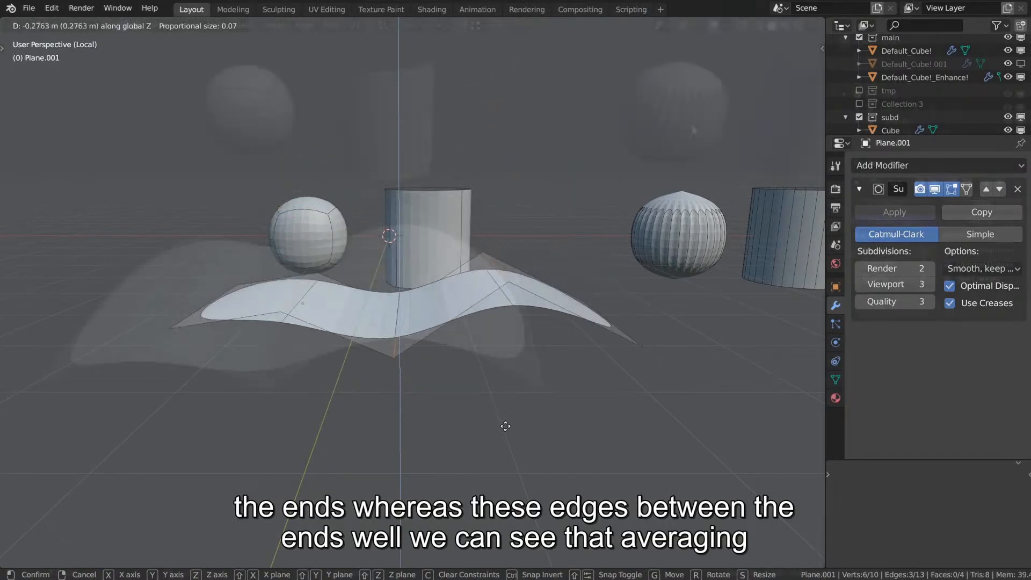
pyautogui.moveTo(571, 301); pyautogui.dragTo(602, 354, button='middle')
pyautogui.scroll(-5, 685, 246)
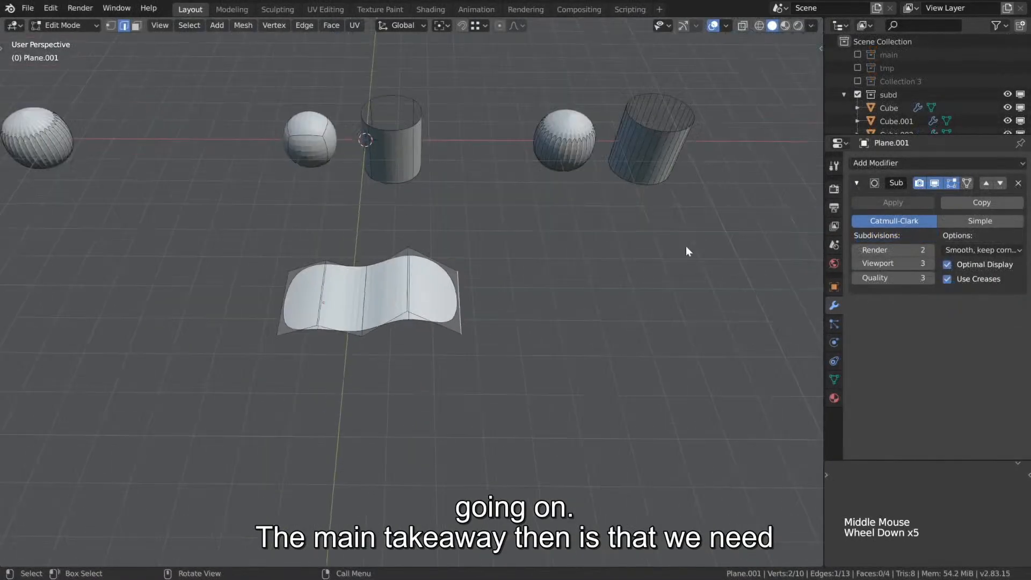
# Step: Leave the wavy plane's Edit Mode and select the frontmost cube and cylinder that have support loops
pyautogui.keyDown('shift'); pyautogui.moveTo(686, 246); pyautogui.dragTo(191, 342, button='middle'); pyautogui.keyUp('shift')
pyautogui.keyDown('shift'); pyautogui.moveTo(520, 254); pyautogui.dragTo(430, 295, button='middle'); pyautogui.keyUp('shift')
pyautogui.press('Tab')
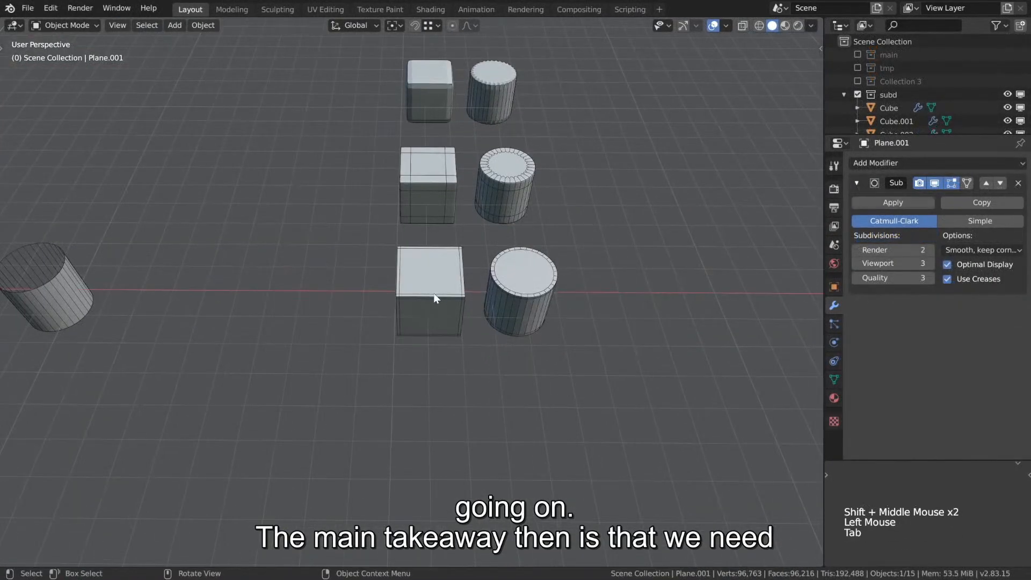
pyautogui.click(433, 293)
pyautogui.keyDown('shift'); pyautogui.click(502, 312); pyautogui.keyUp('shift')
pyautogui.press('`')
pyautogui.moveTo(444, 329); pyautogui.dragTo(446, 323, button='middle')
pyautogui.scroll(2, 447, 323)
pyautogui.keyDown('shift'); pyautogui.moveTo(447, 324); pyautogui.dragTo(413, 398, button='middle'); pyautogui.keyUp('shift')
pyautogui.keyDown('shift'); pyautogui.moveTo(102, 284); pyautogui.dragTo(376, 301, button='middle'); pyautogui.keyUp('shift')
# Step: Select the cube and cylinder with support loops and compare them at subdivision levels 0 and 3
pyautogui.click(411, 328)
pyautogui.keyDown('shift'); pyautogui.click(468, 236); pyautogui.keyUp('shift')
pyautogui.scroll(1, 428, 284)
pyautogui.scroll(1, 428, 288)
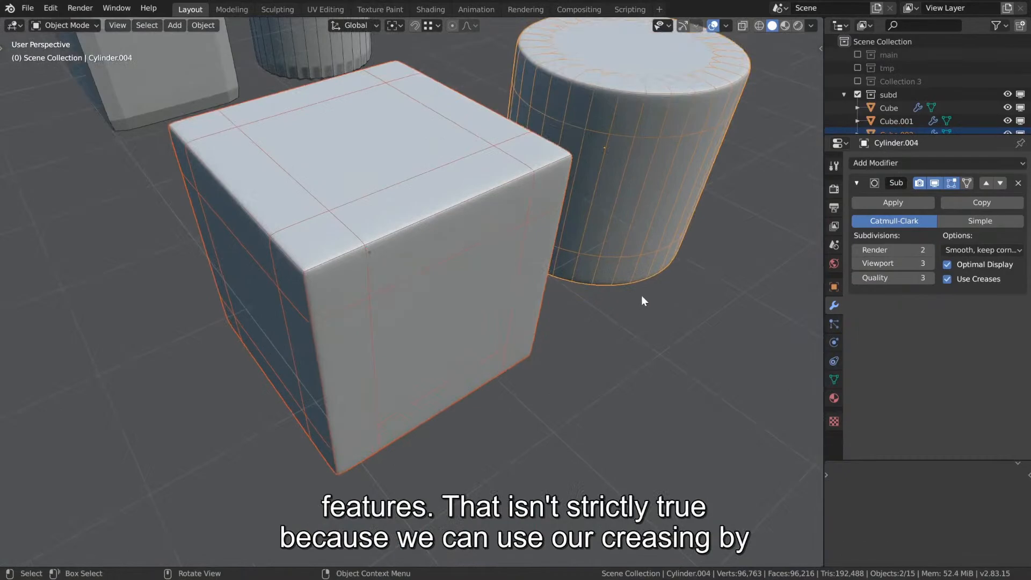
pyautogui.hotkey('ctrl', '0')
pyautogui.hotkey('ctrl', '3')
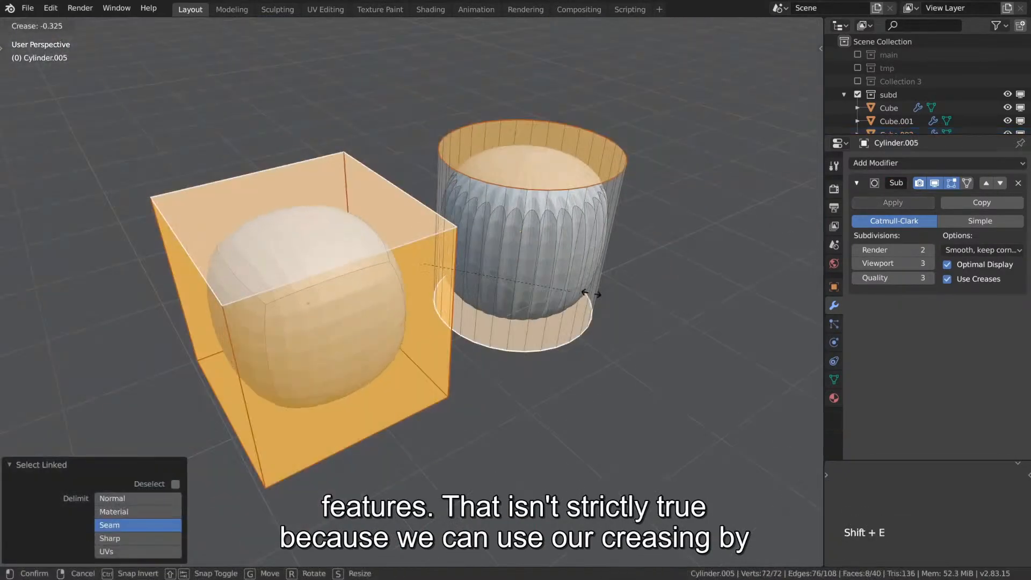
# Step: Crease the selected edges of the plain cube and cylinder with a factor of 1
pyautogui.press('1')
pyautogui.press('Return')
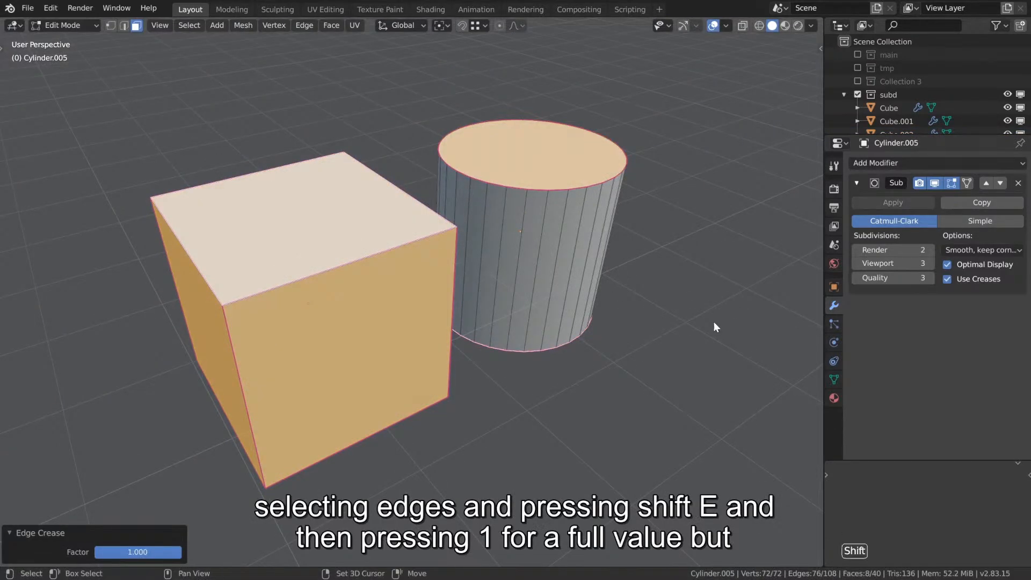
pyautogui.hotkey('shift', 'e')
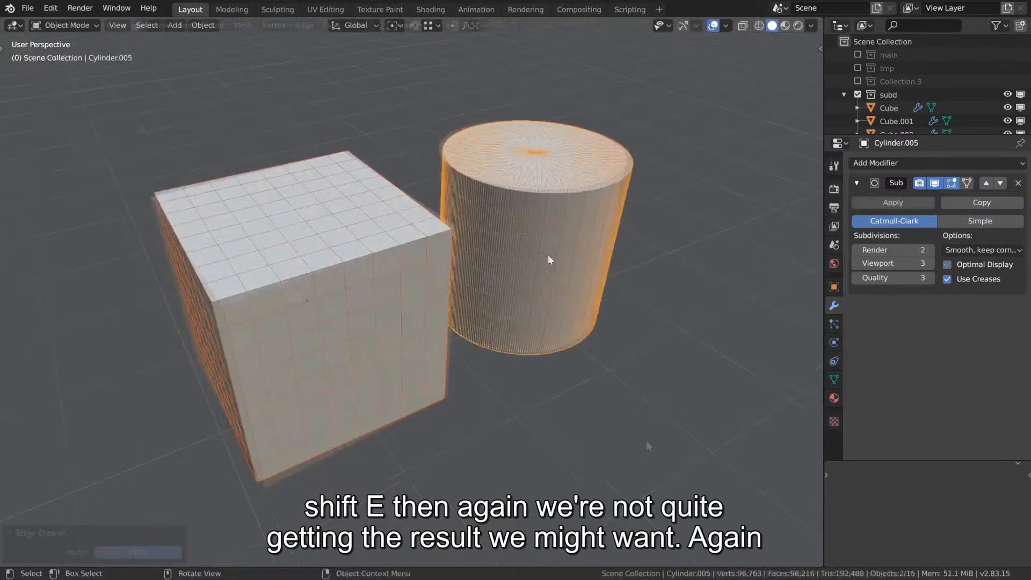
# Step: Reopen the creased cube and cylinder in Edit Mode and try lowering the crease of their edges
pyautogui.press('Tab')
pyautogui.hotkey('shift', 'e')
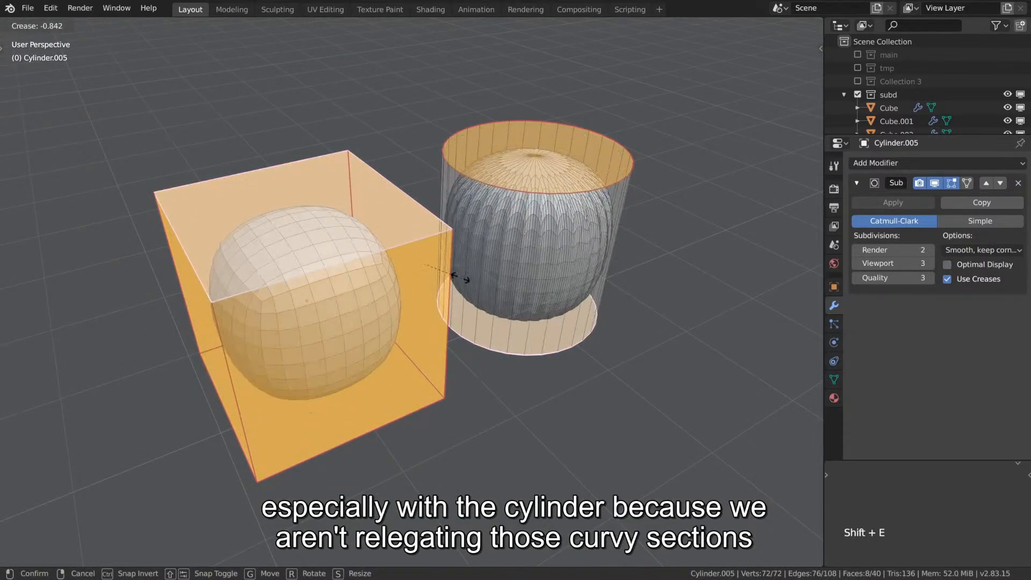
pyautogui.click(625, 359)
# Step: Inspect the cap and support loops of the loop-supported cylinder in Edit Mode, and return to Object Mode
pyautogui.press('Tab')
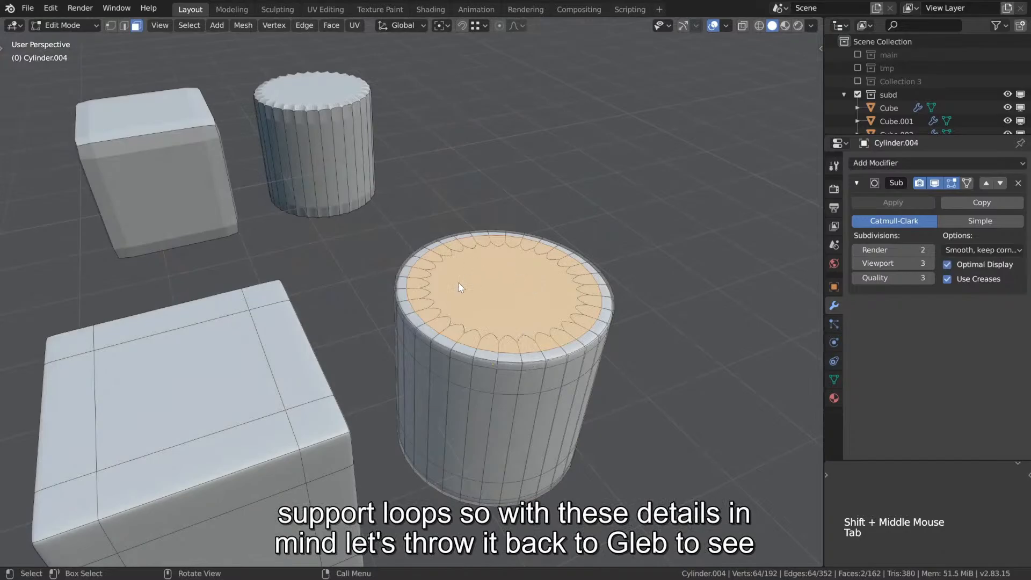
pyautogui.moveTo(528, 329); pyautogui.dragTo(543, 325, button='middle')
pyautogui.press('Tab')
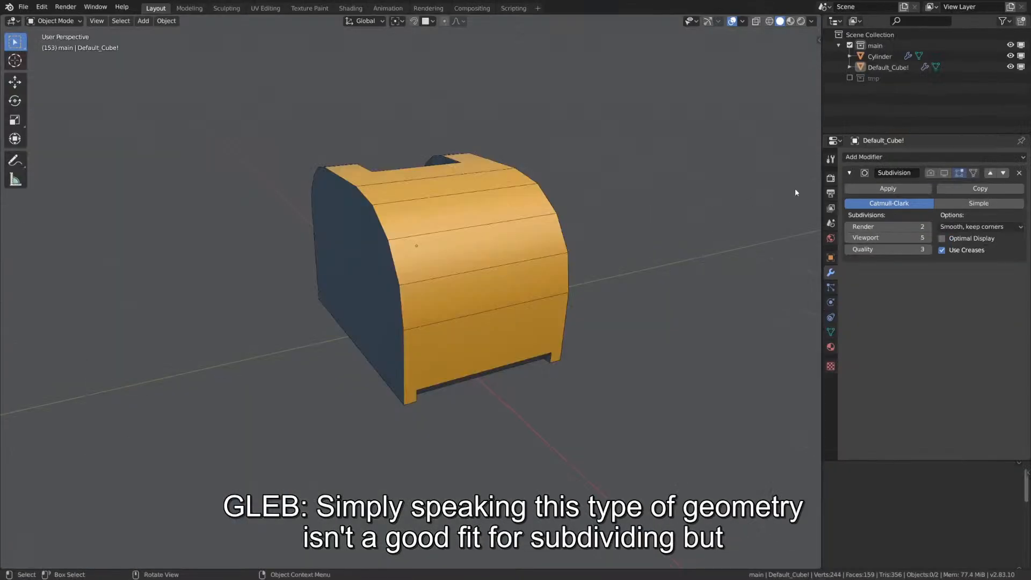
# Step: Remove the Subdivision modifier from Default_Cube! and open its mesh in Edit Mode
pyautogui.click(1019, 173)
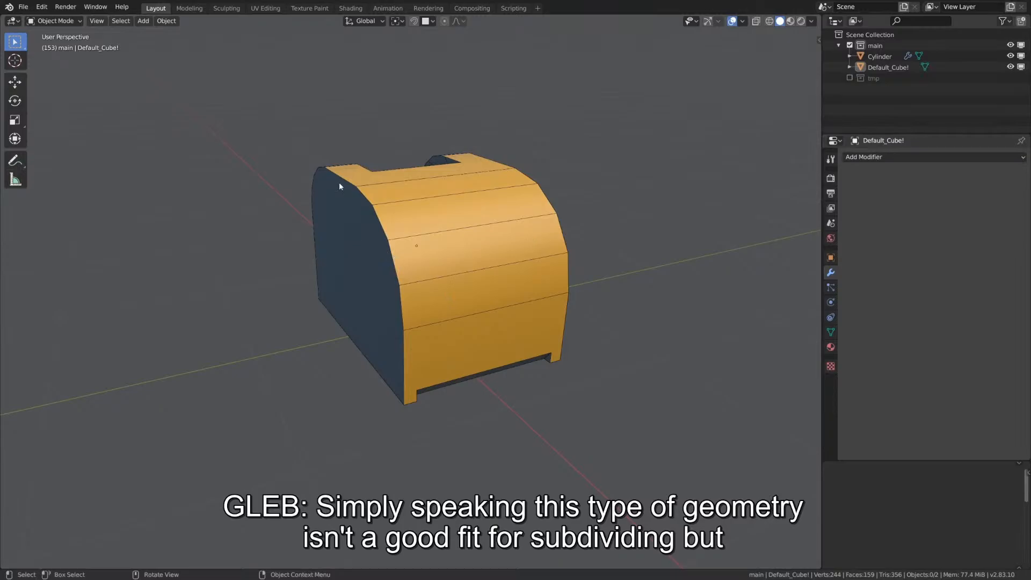
pyautogui.press('Tab')
pyautogui.scroll(2, 407, 306)
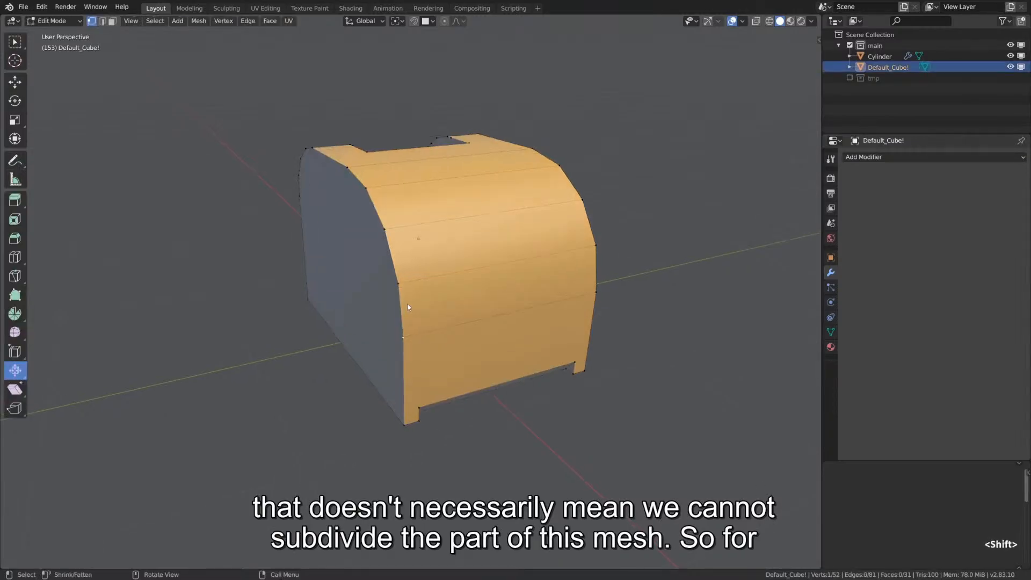
# Step: Add loop cuts between the existing segments of the curved orange surface with the Loop Cut tool
pyautogui.click(14, 257)
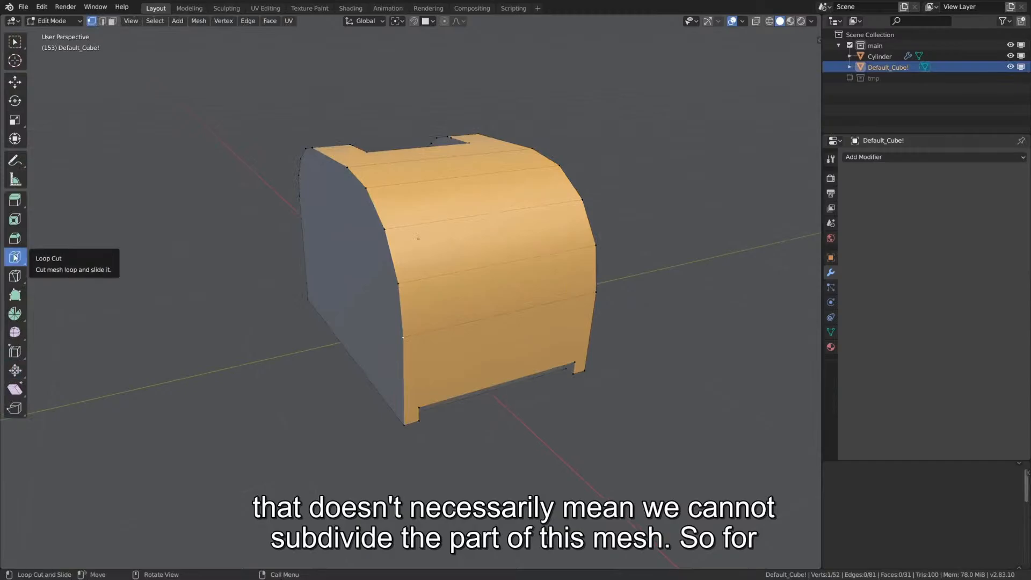
pyautogui.click(402, 310)
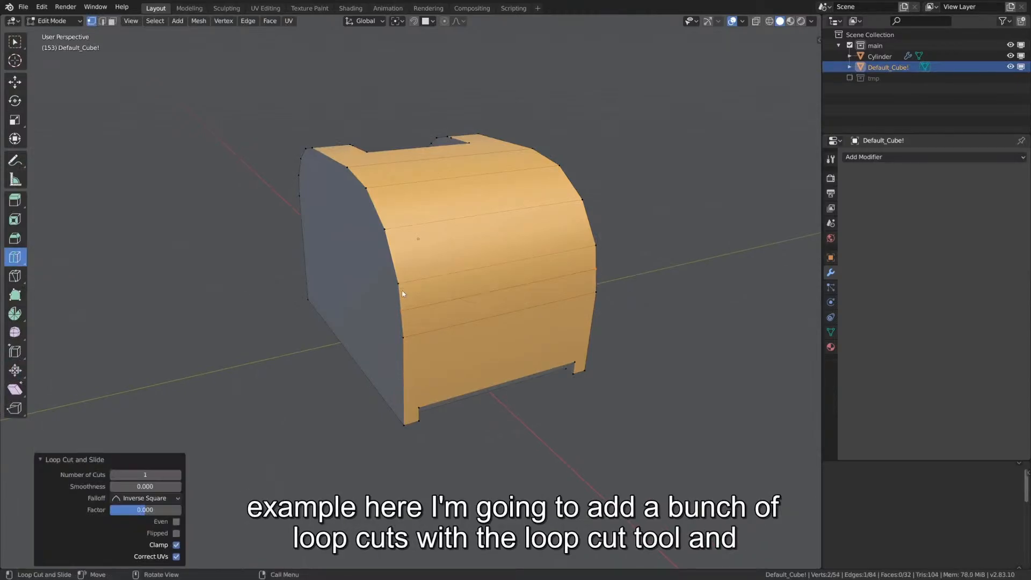
pyautogui.click(392, 257)
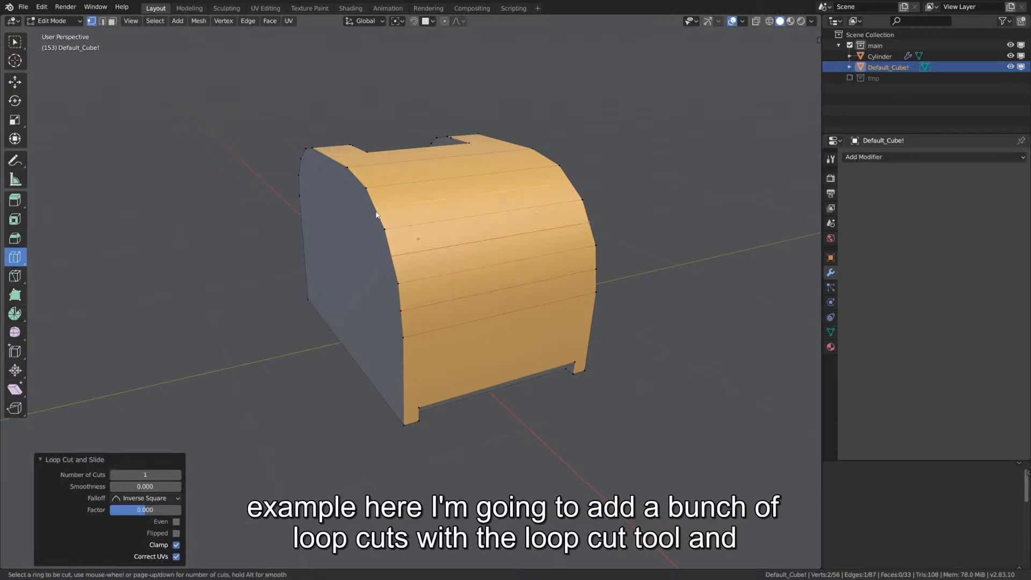
pyautogui.click(364, 195)
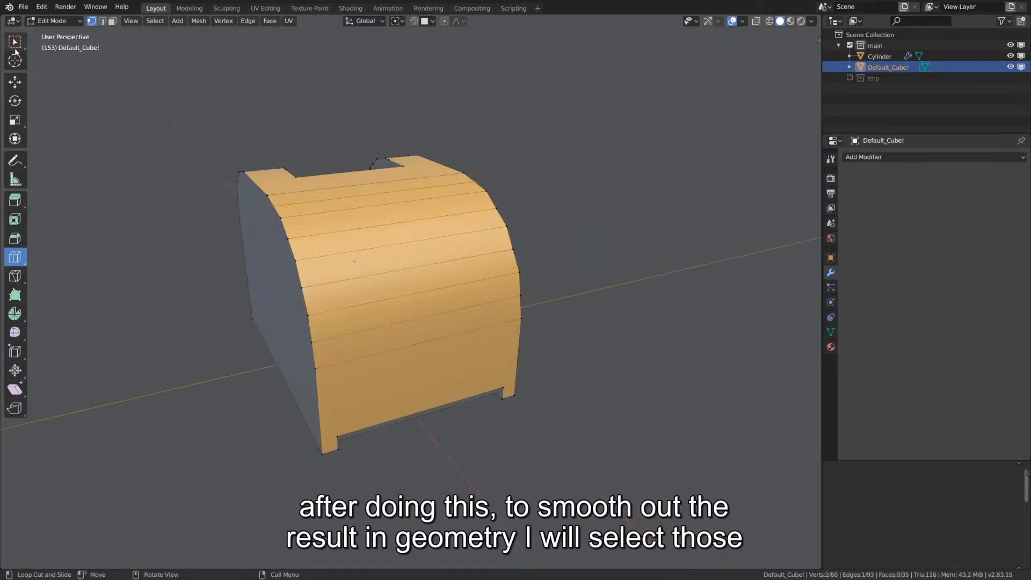
# Step: Select the eight edges along the curved profile on the near, blue-faced side in edge select mode
pyautogui.click(15, 47)
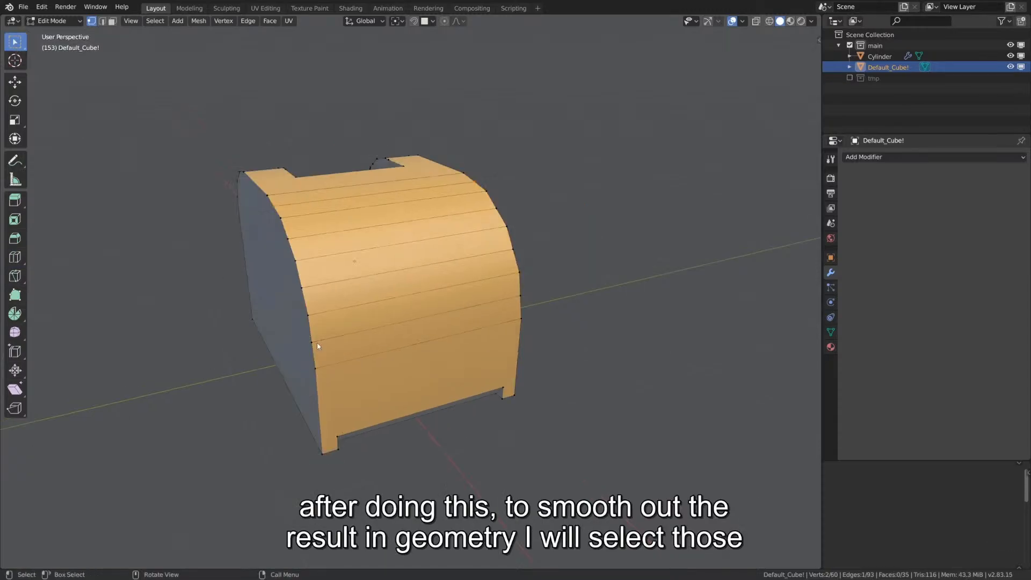
pyautogui.press('2')
pyautogui.click(314, 348)
pyautogui.keyDown('shift'); pyautogui.click(310, 332); pyautogui.keyUp('shift')
pyautogui.keyDown('shift'); pyautogui.click(305, 302); pyautogui.keyUp('shift')
pyautogui.keyDown('shift'); pyautogui.click(300, 277); pyautogui.keyUp('shift')
pyautogui.keyDown('shift'); pyautogui.click(293, 249); pyautogui.keyUp('shift')
pyautogui.keyDown('shift'); pyautogui.click(286, 228); pyautogui.keyUp('shift')
pyautogui.keyDown('shift'); pyautogui.click(278, 212); pyautogui.keyUp('shift')
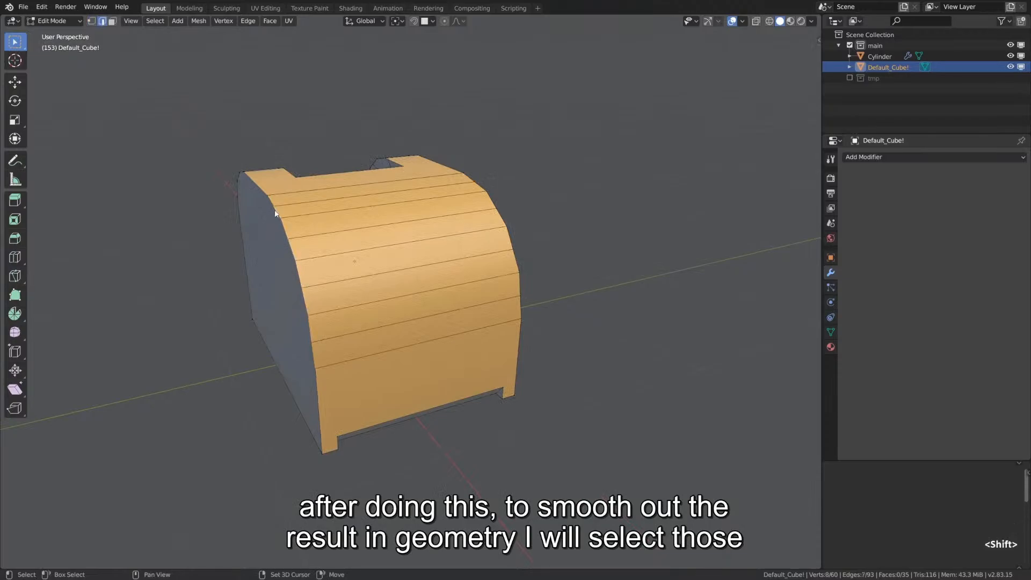
pyautogui.keyDown('shift'); pyautogui.click(272, 200); pyautogui.keyUp('shift')
# Step: Add the curved profile edges on the opposite side of the orange surface to the selection
pyautogui.keyDown('shift'); pyautogui.click(473, 177); pyautogui.keyUp('shift')
pyautogui.keyDown('shift'); pyautogui.click(482, 186); pyautogui.keyUp('shift')
pyautogui.keyDown('shift'); pyautogui.click(493, 200); pyautogui.keyUp('shift')
pyautogui.keyDown('shift'); pyautogui.click(504, 218); pyautogui.keyUp('shift')
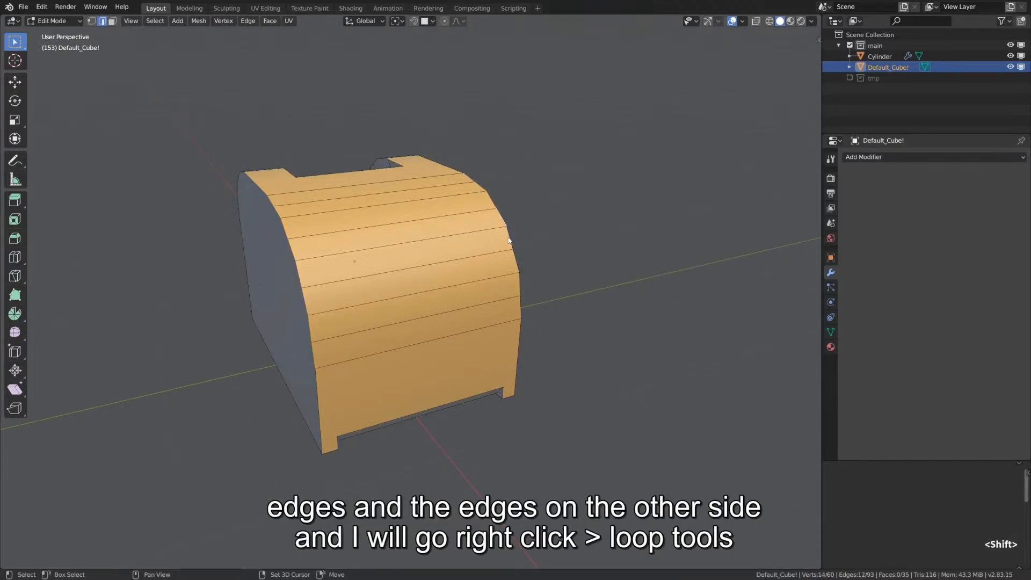
pyautogui.keyDown('shift'); pyautogui.click(512, 240); pyautogui.keyUp('shift')
pyautogui.keyDown('shift'); pyautogui.click(518, 262); pyautogui.keyUp('shift')
pyautogui.keyDown('shift'); pyautogui.click(520, 307); pyautogui.keyUp('shift')
pyautogui.moveTo(520, 308); pyautogui.dragTo(540, 235, button='middle')
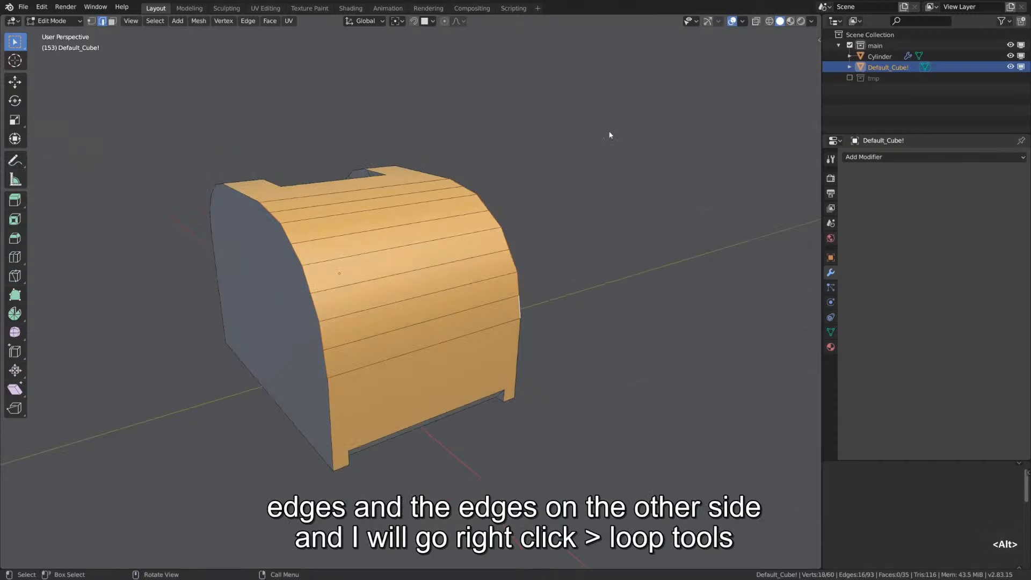
# Step: Smooth the selected profile edges by repeating LoopTools Relax, and set its iterations to 5
pyautogui.rightClick(596, 122)
pyautogui.moveTo(596, 122)
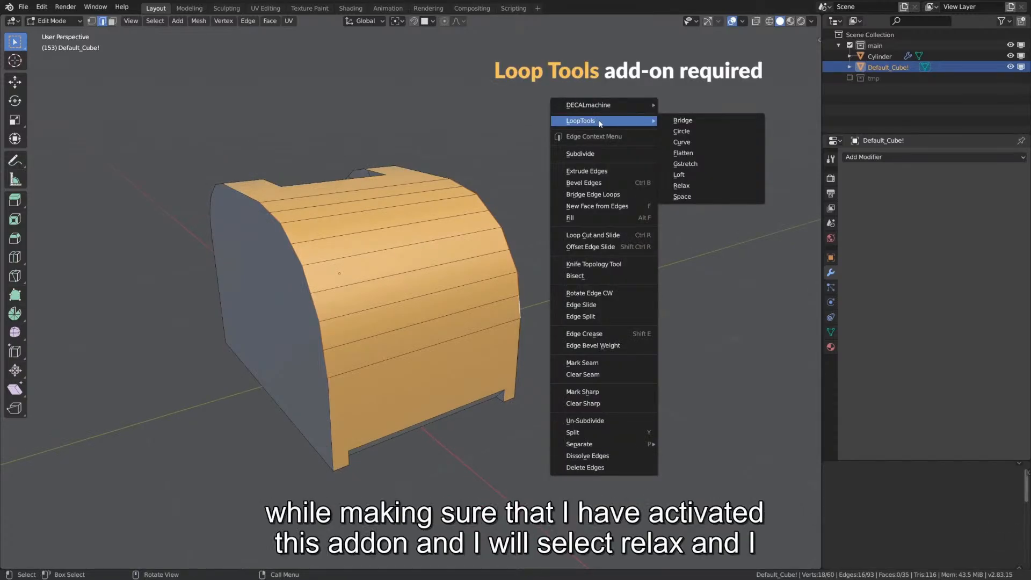
pyautogui.click(696, 185)
pyautogui.rightClick(694, 183)
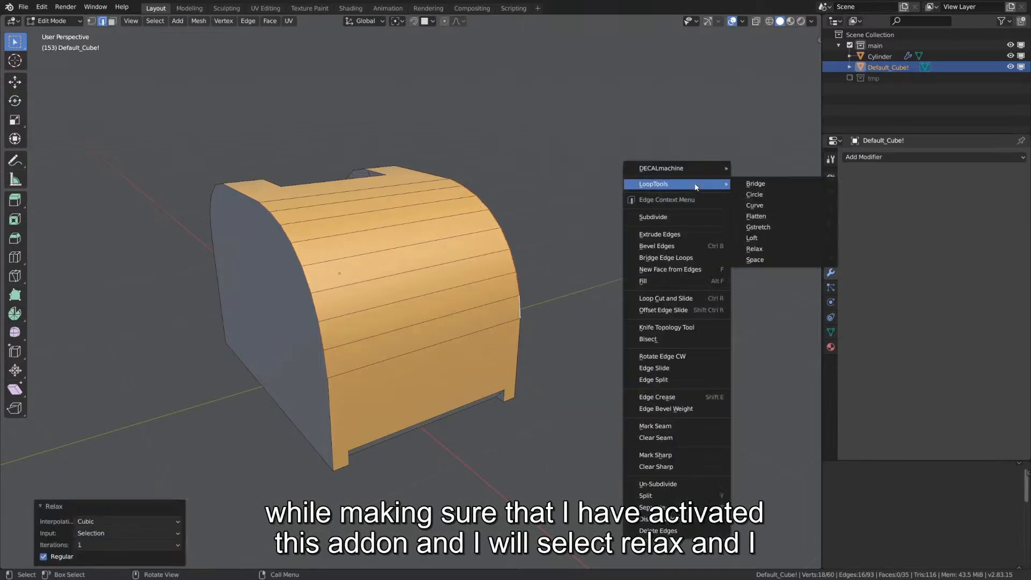
pyautogui.click(771, 249)
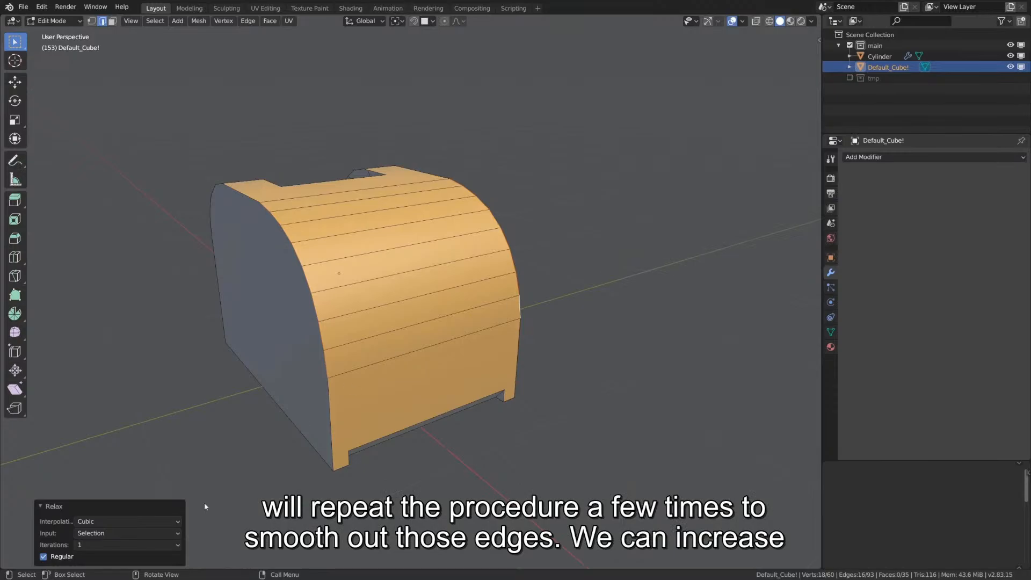
pyautogui.click(177, 545)
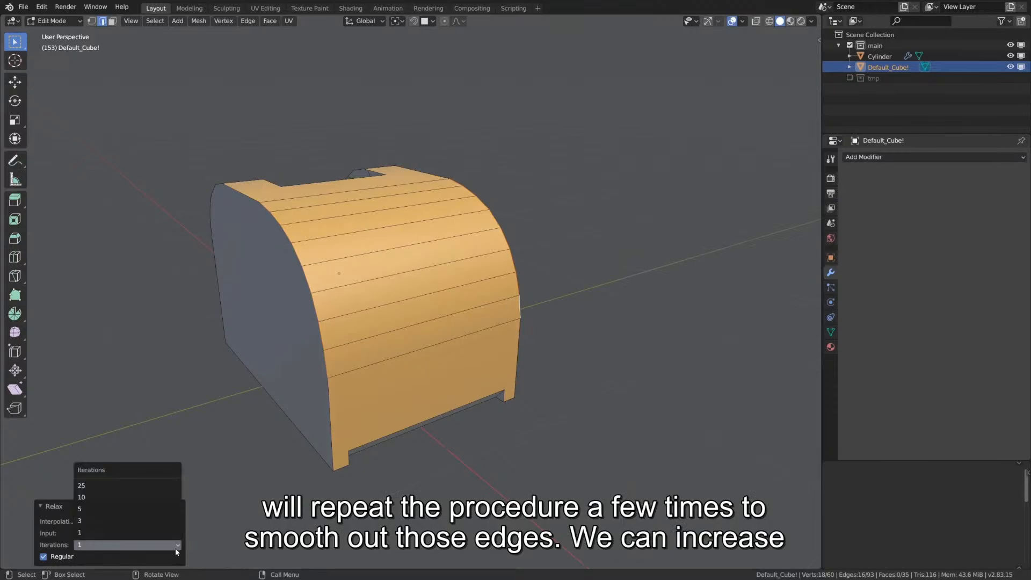
pyautogui.click(116, 510)
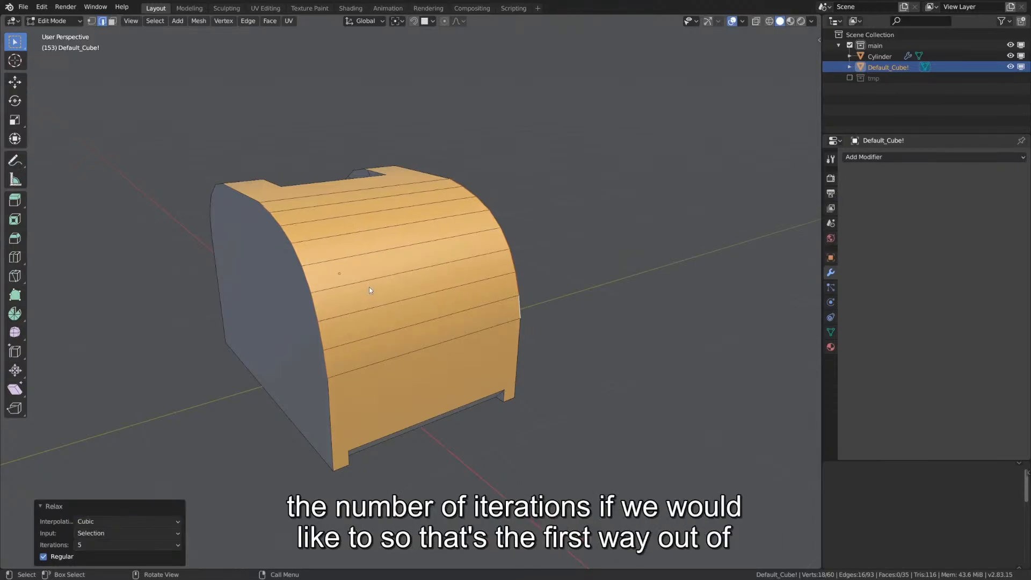
# Step: Return to Object Mode and add a Bevel modifier to Default_Cube! with its limit method set to Angle
pyautogui.press('Tab')
pyautogui.moveTo(378, 253)
pyautogui.mouseDown(button='middle')
pyautogui.moveTo(444, 246)
pyautogui.moveTo(366, 257)
pyautogui.mouseUp(button='middle')
pyautogui.click(563, 240)
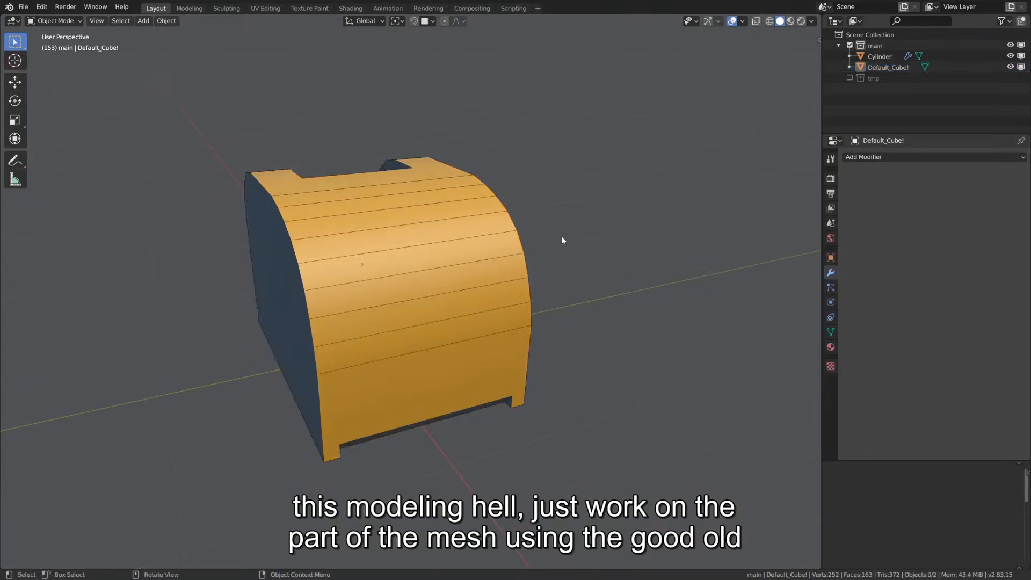
pyautogui.click(846, 159)
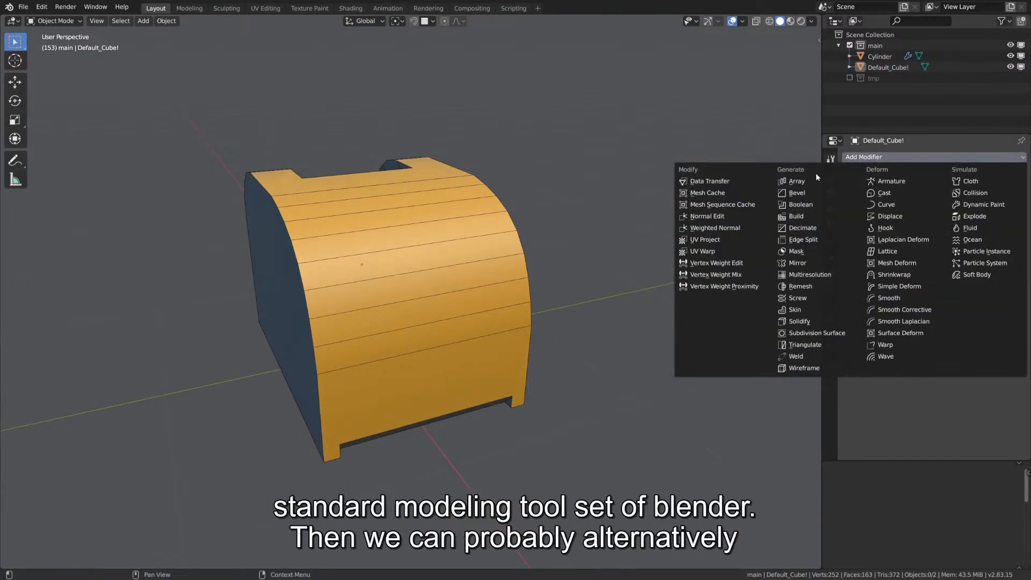
pyautogui.click(813, 197)
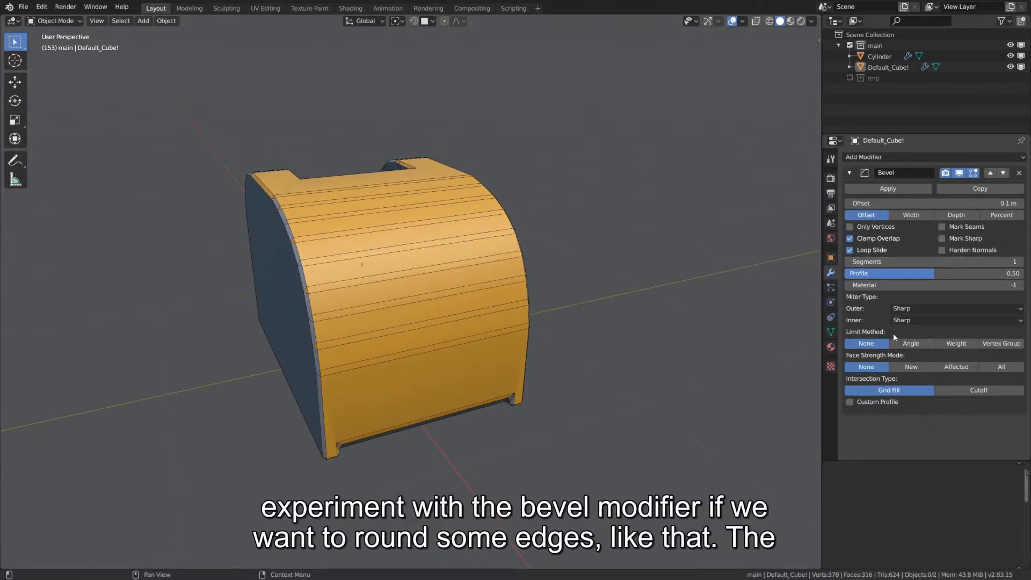
pyautogui.click(912, 346)
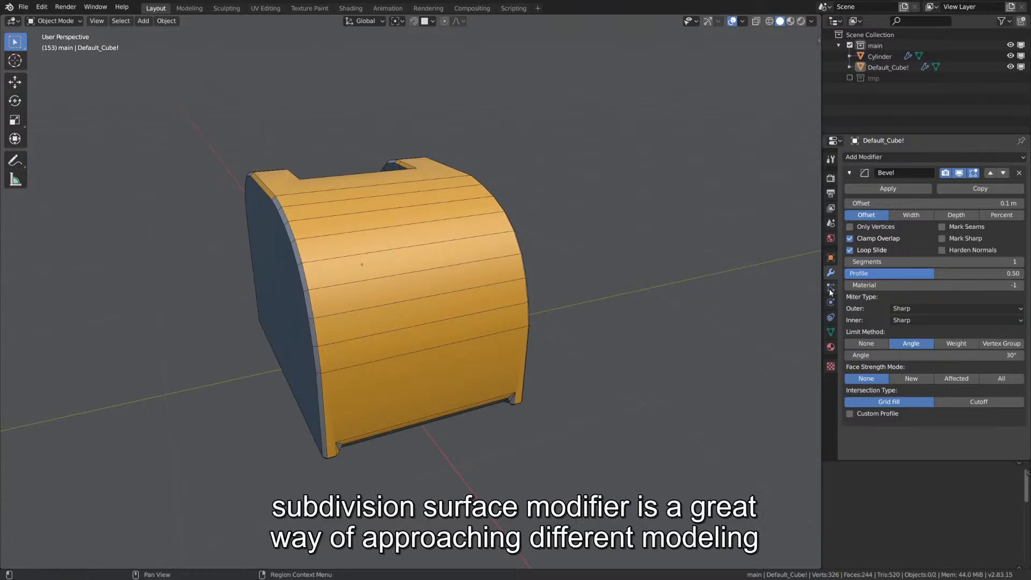
# Step: Increase the Bevel modifier's segments beyond 2 to round the beveled edges
pyautogui.click(1021, 265)
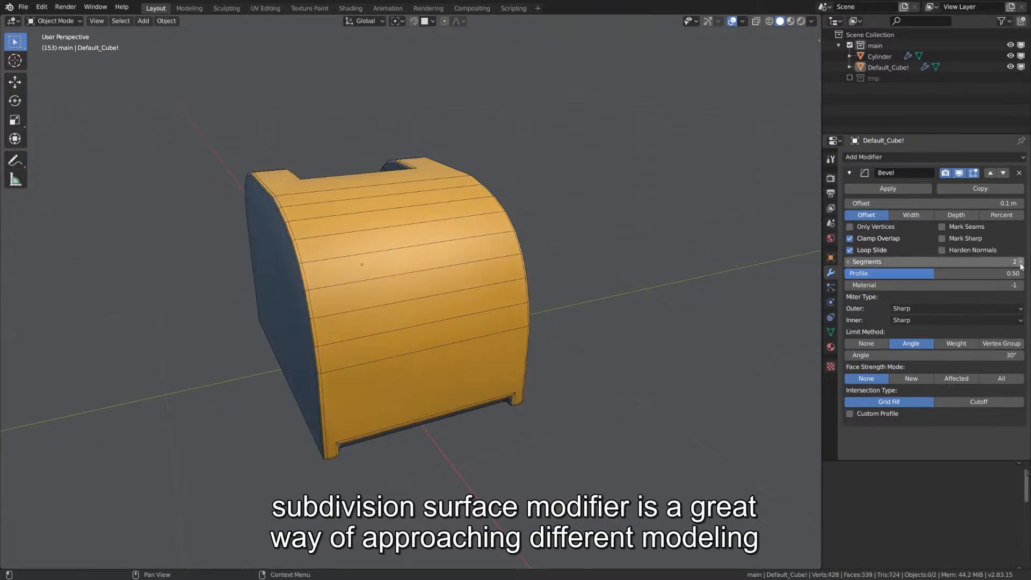
pyautogui.click(1021, 265)
pyautogui.click(1022, 265)
pyautogui.click(1021, 265)
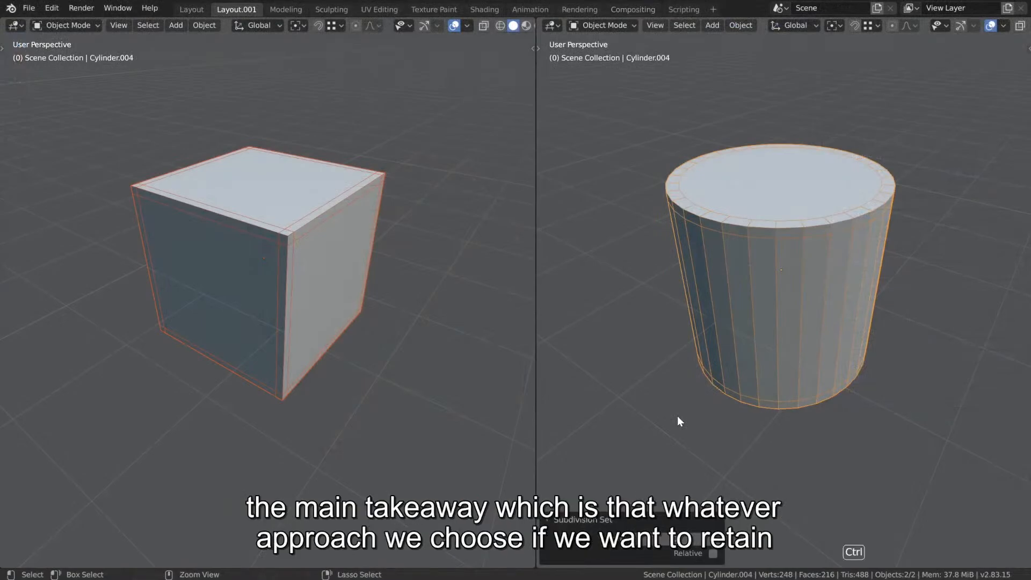
# Step: Compare the cube and cylinder with tight support loops at subdivision levels 0 and 1, leaving them at level 1
pyautogui.hotkey('ctrl', '1')
pyautogui.hotkey('ctrl', '0')
pyautogui.hotkey('ctrl', '1')
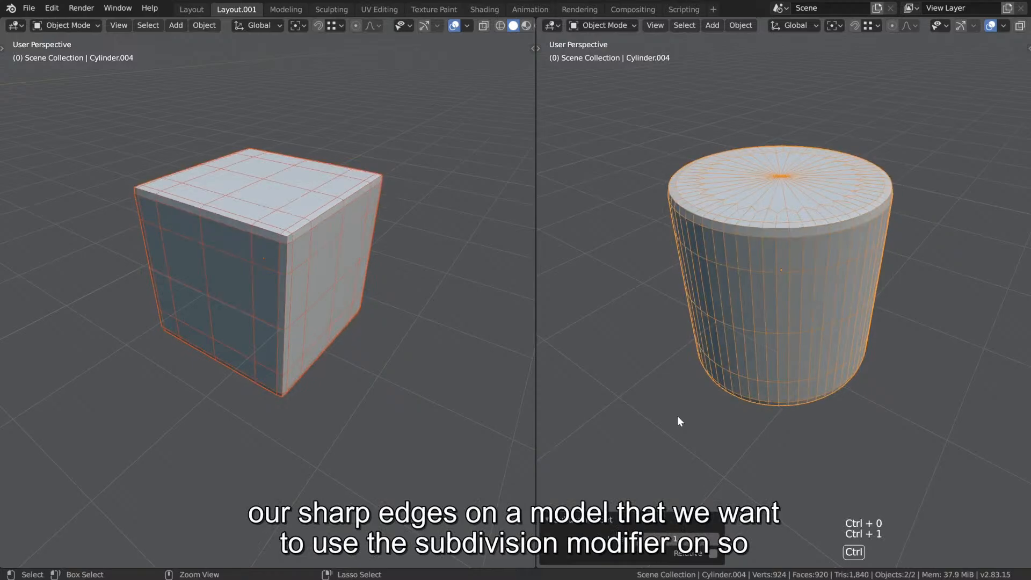
pyautogui.hotkey('ctrl', '0')
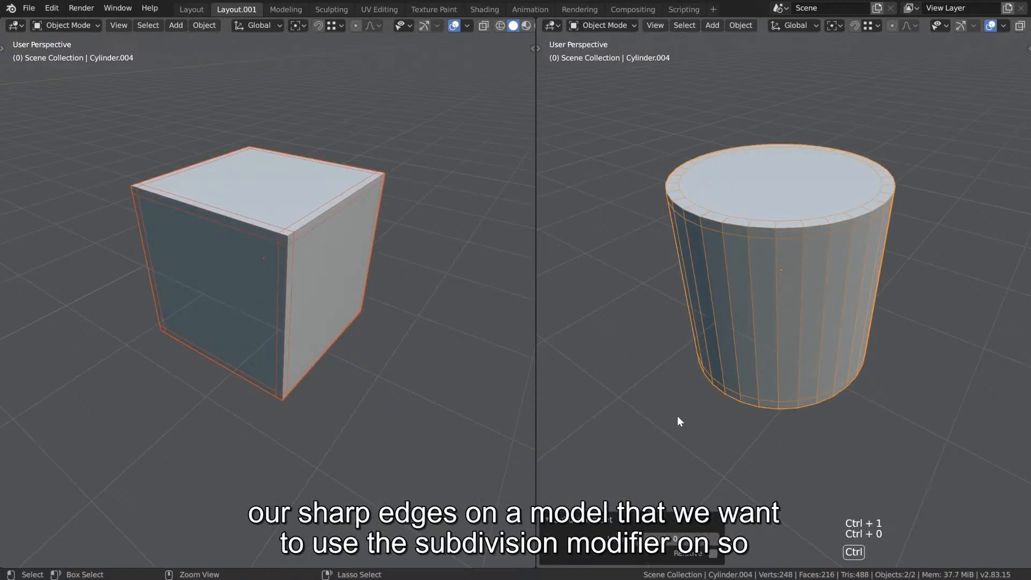
pyautogui.hotkey('ctrl', '1')
pyautogui.hotkey('ctrl', '0')
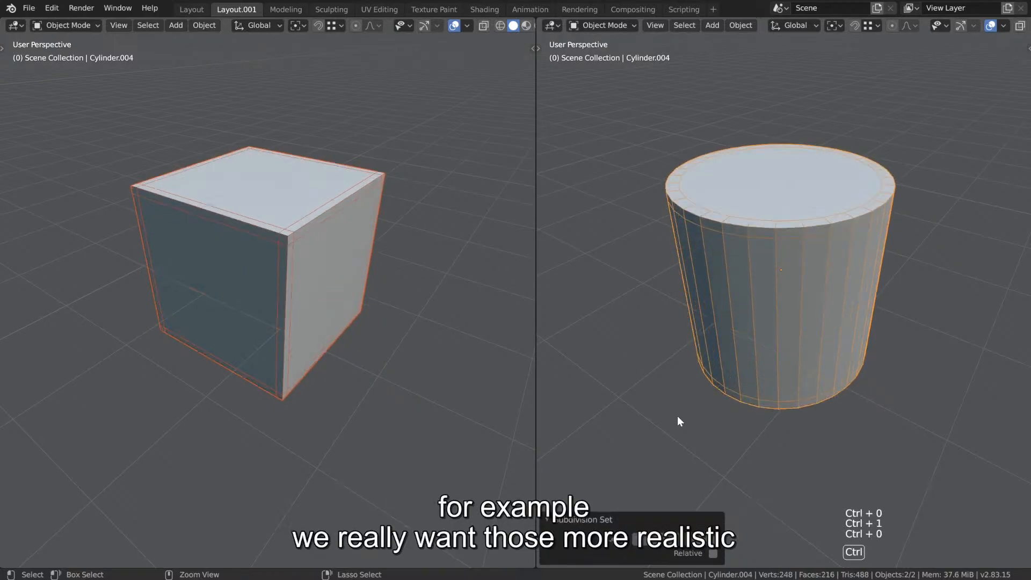
pyautogui.hotkey('ctrl', '1')
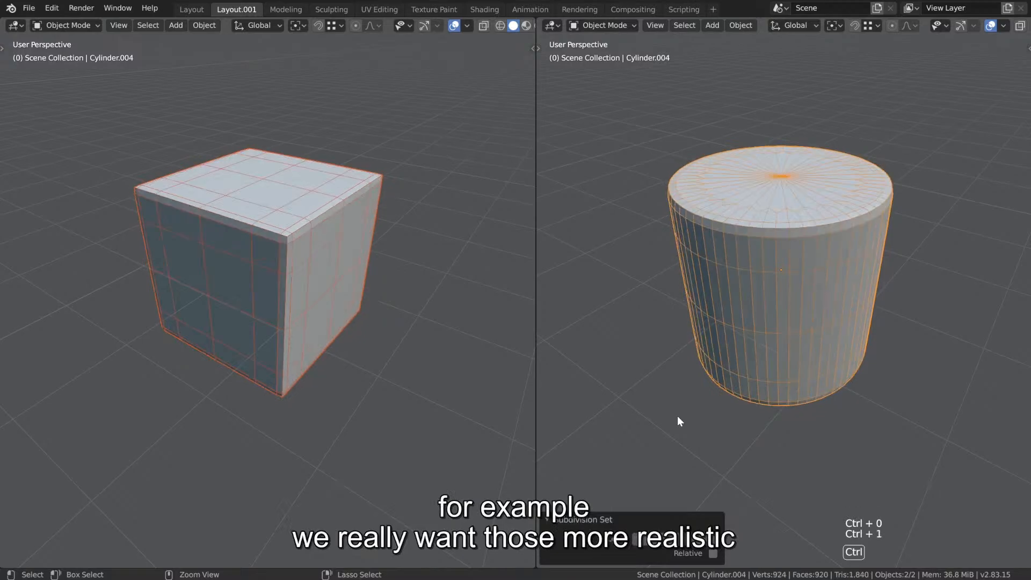
# Step: Turn on the viewport display of the Subdivision modifier on Default_Cube!_Enhance!
pyautogui.moveTo(453, 358); pyautogui.dragTo(349, 311, button='middle')
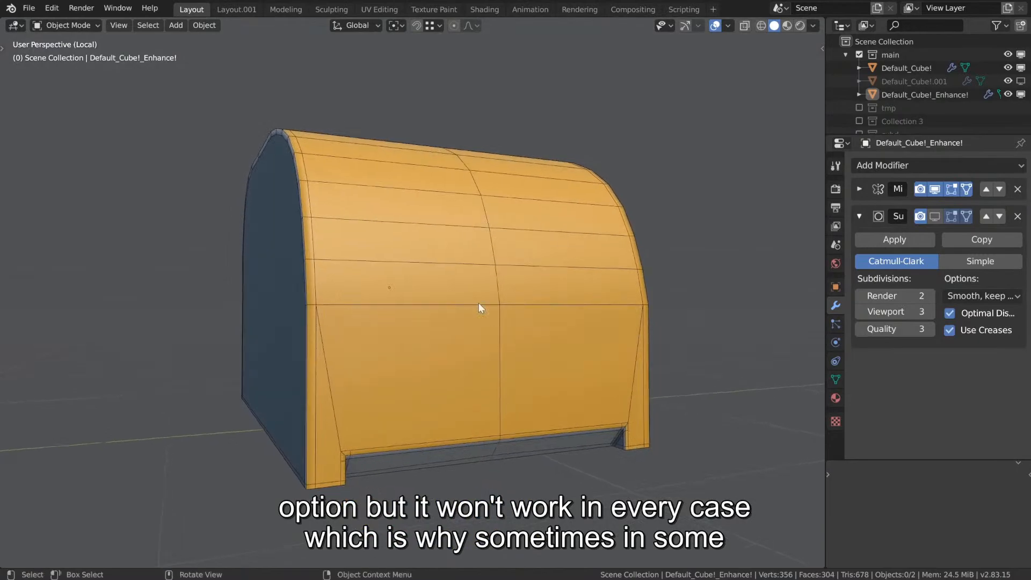
pyautogui.click(936, 216)
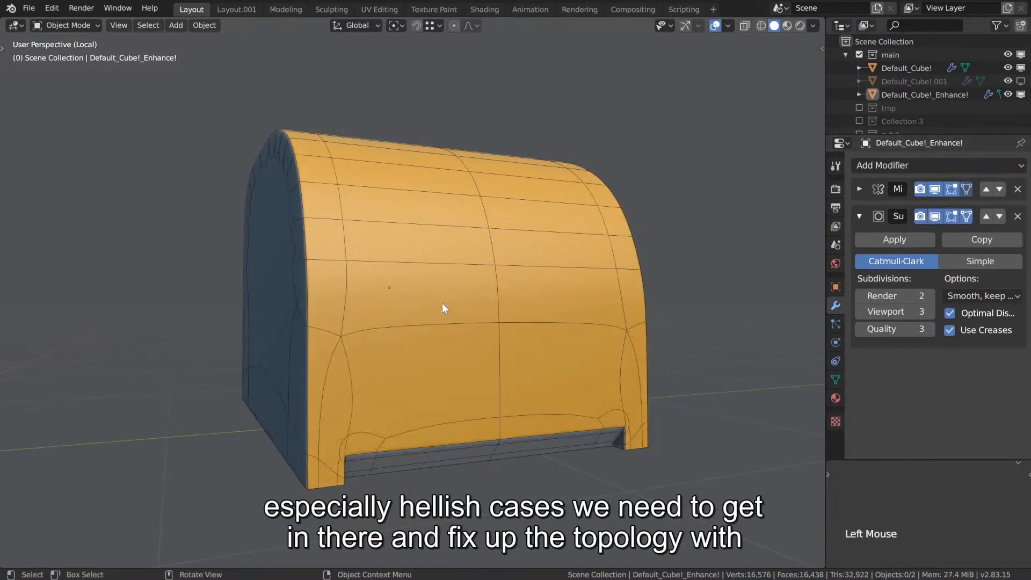
pyautogui.moveTo(442, 303); pyautogui.dragTo(568, 346, button='middle')
pyautogui.press(';')
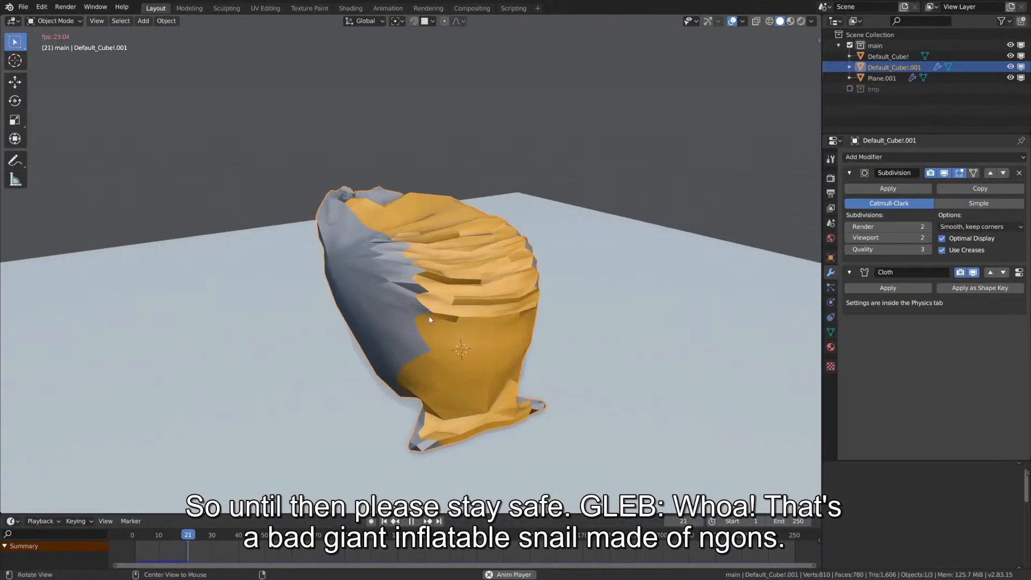
pyautogui.moveTo(478, 285); pyautogui.dragTo(526, 256, button='middle')
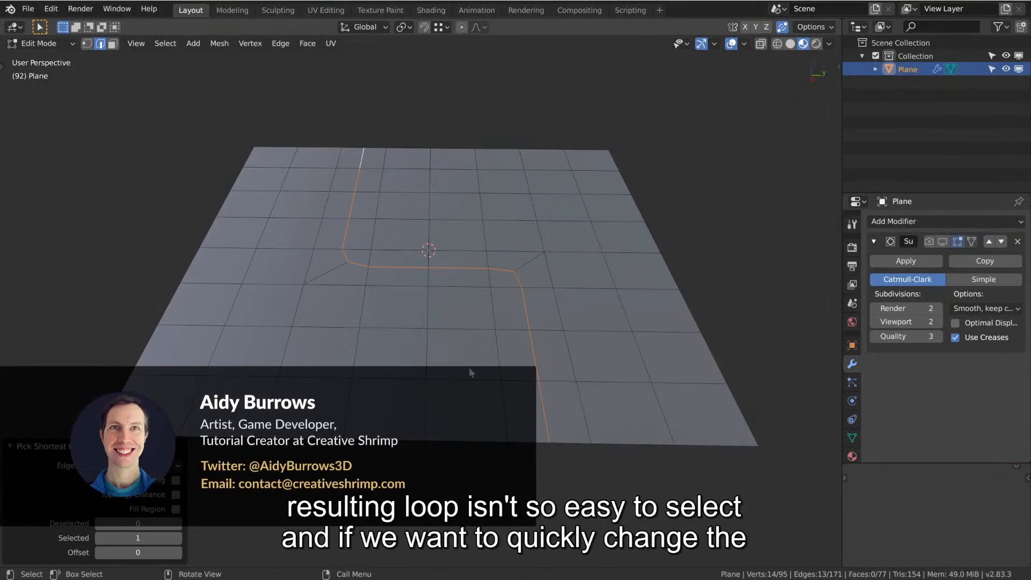
pyautogui.moveTo(501, 401); pyautogui.dragTo(505, 366, button='middle')
pyautogui.press('g')
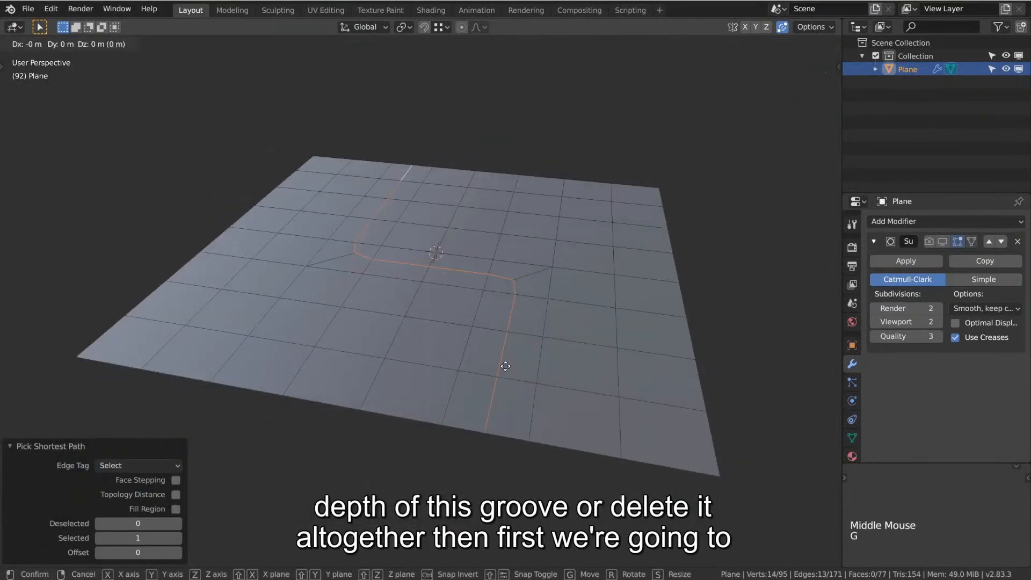
pyautogui.press('z')
pyautogui.rightClick(516, 383)
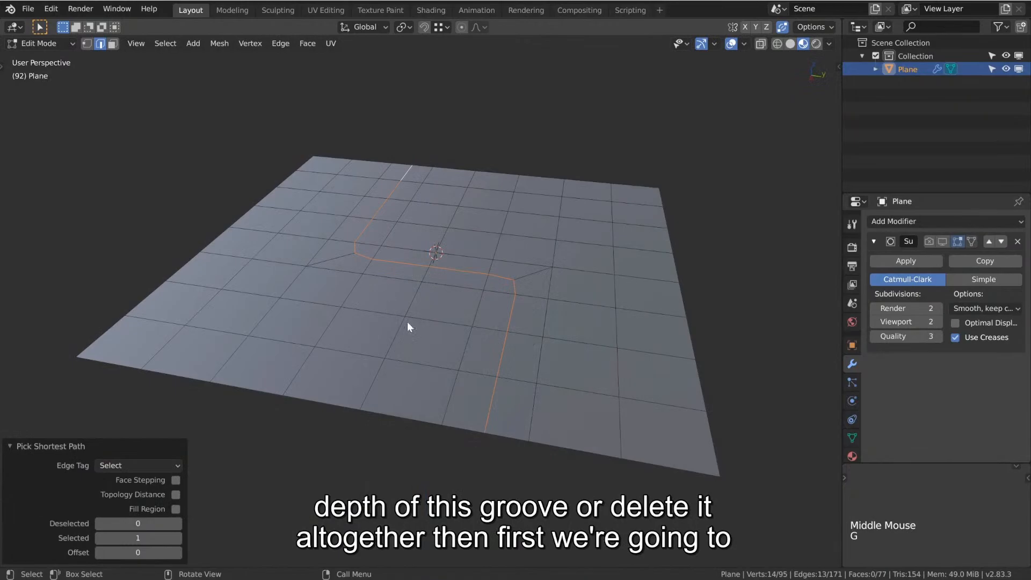
pyautogui.moveTo(408, 323); pyautogui.dragTo(540, 376, button='middle')
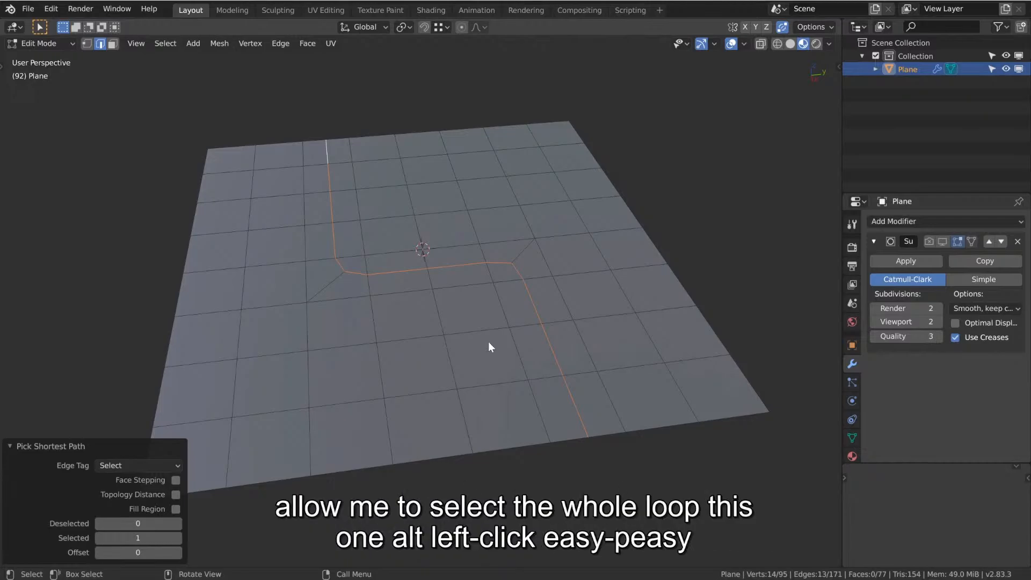
# Step: Loop-select the straight edge line beside the groove, and the groove's near section up to its corner pole
pyautogui.moveTo(488, 342); pyautogui.dragTo(636, 377, button='middle')
pyautogui.keyDown('alt'); pyautogui.click(639, 395); pyautogui.keyUp('alt')
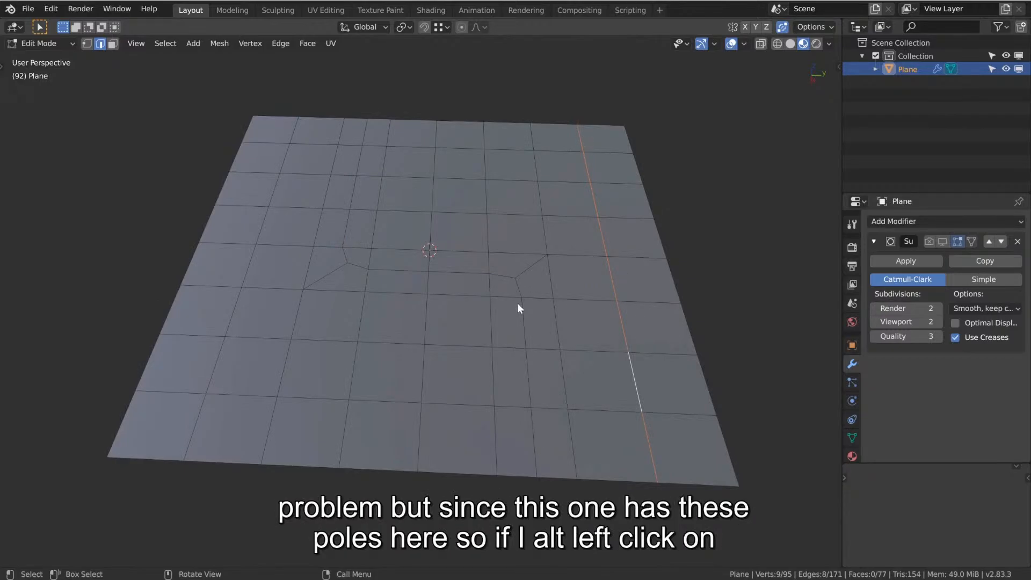
pyautogui.keyDown('alt'); pyautogui.click(531, 382); pyautogui.keyUp('alt')
pyautogui.scroll(1, 530, 392)
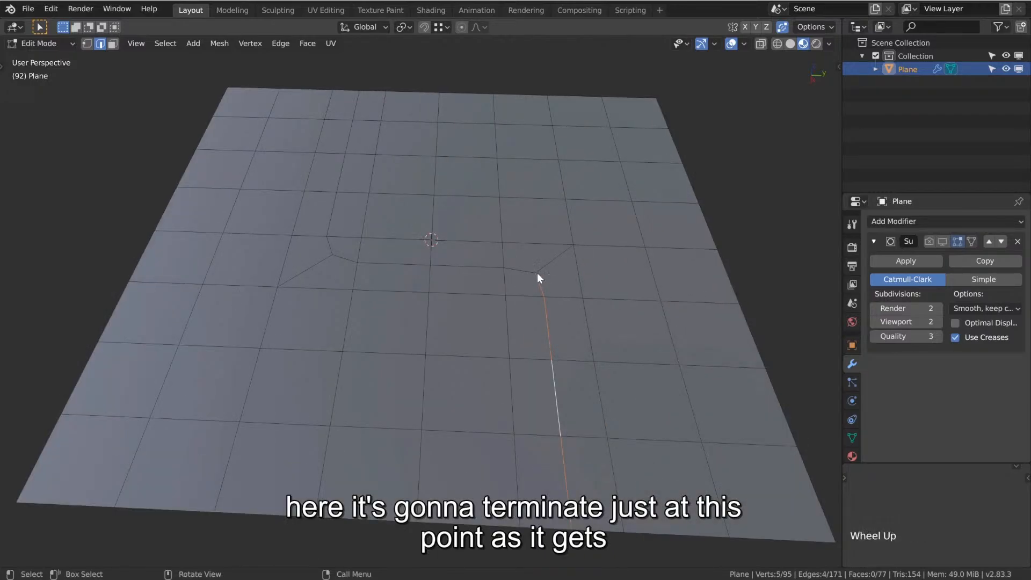
# Step: Select individual edges at the groove's near corner pole, and the three edges meeting at its far corner pole
pyautogui.click(515, 270)
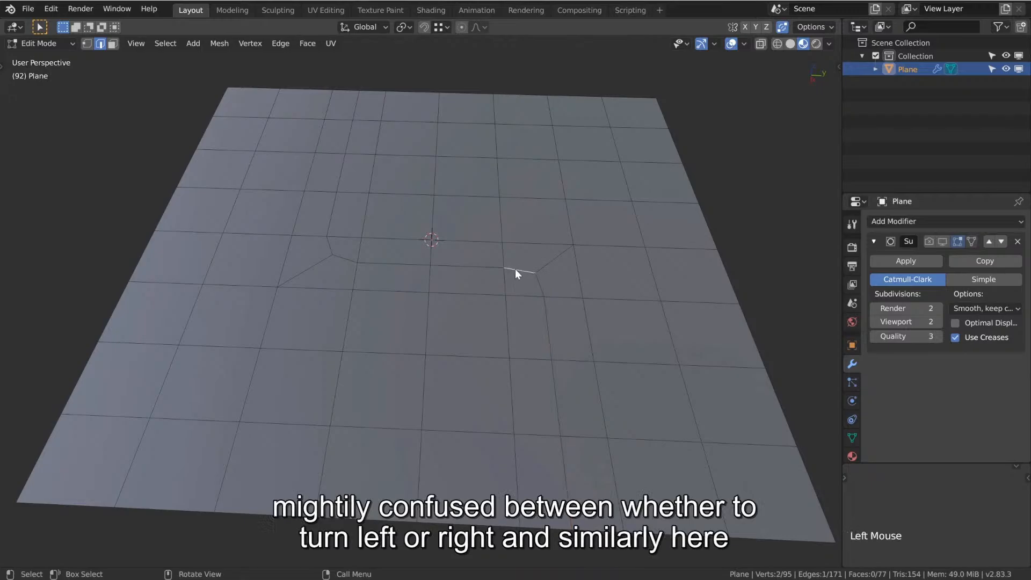
pyautogui.click(553, 259)
pyautogui.click(338, 260)
pyautogui.keyDown('shift'); pyautogui.click(335, 258); pyautogui.keyUp('shift')
pyautogui.keyDown('shift'); pyautogui.click(342, 258); pyautogui.keyUp('shift')
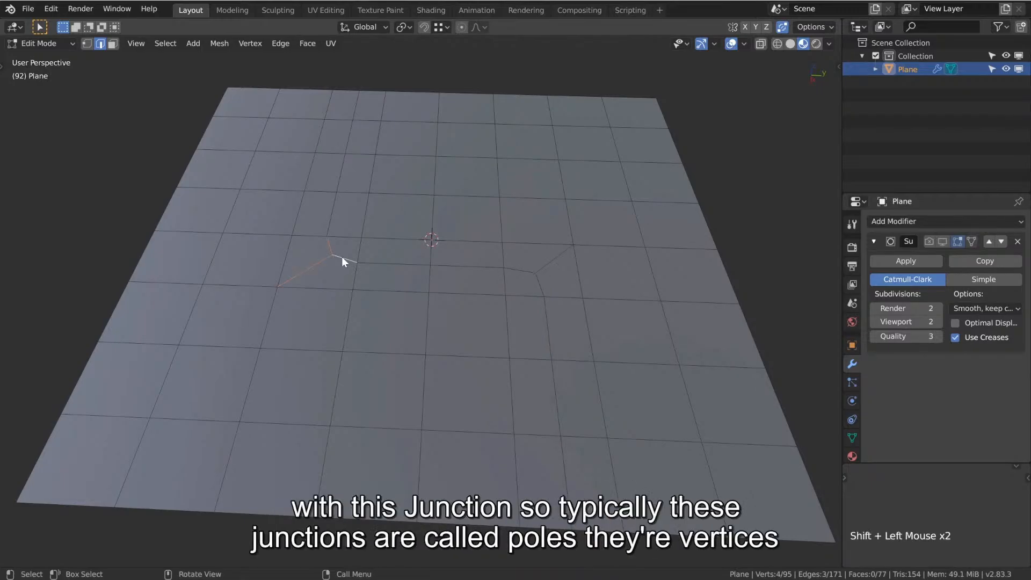
# Step: In vertex select mode, pick the three-edge pole at the groove's far corner and the adjacent five-edge pole
pyautogui.press('1')
pyautogui.click(333, 256)
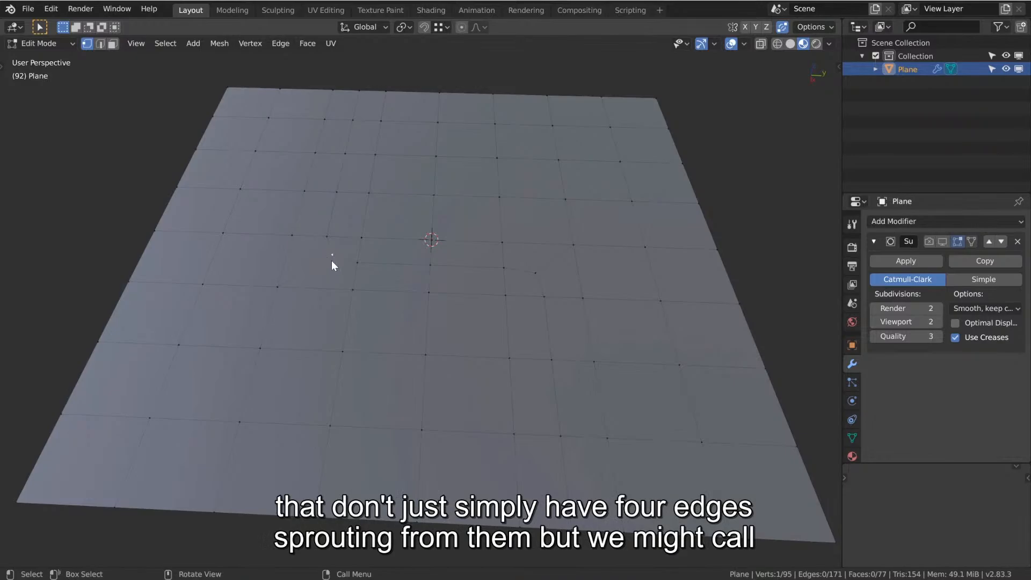
pyautogui.click(277, 286)
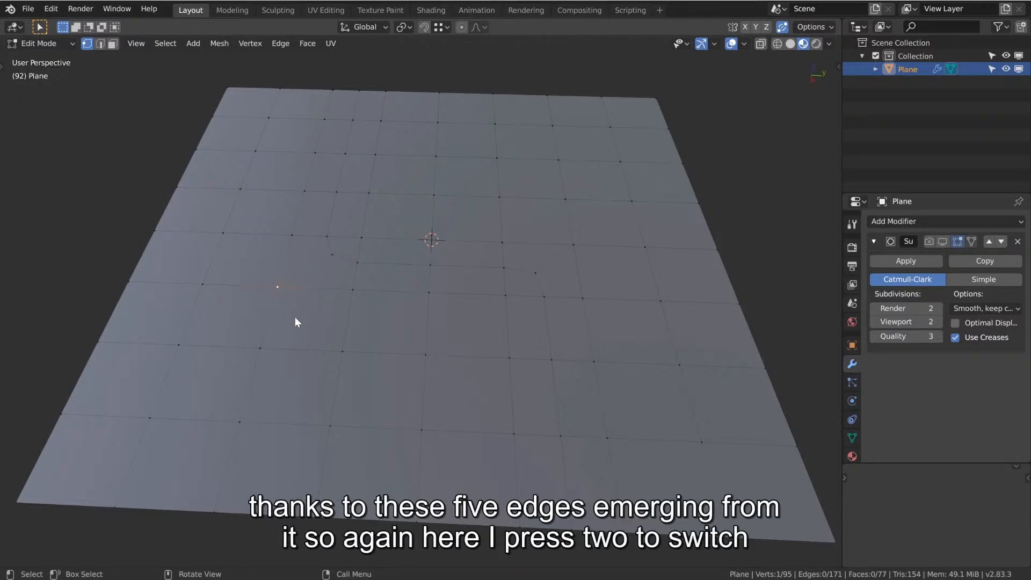
# Step: In edge select mode, loop-select the line running into the five-edge pole, and pick the edges around that pole
pyautogui.press('2')
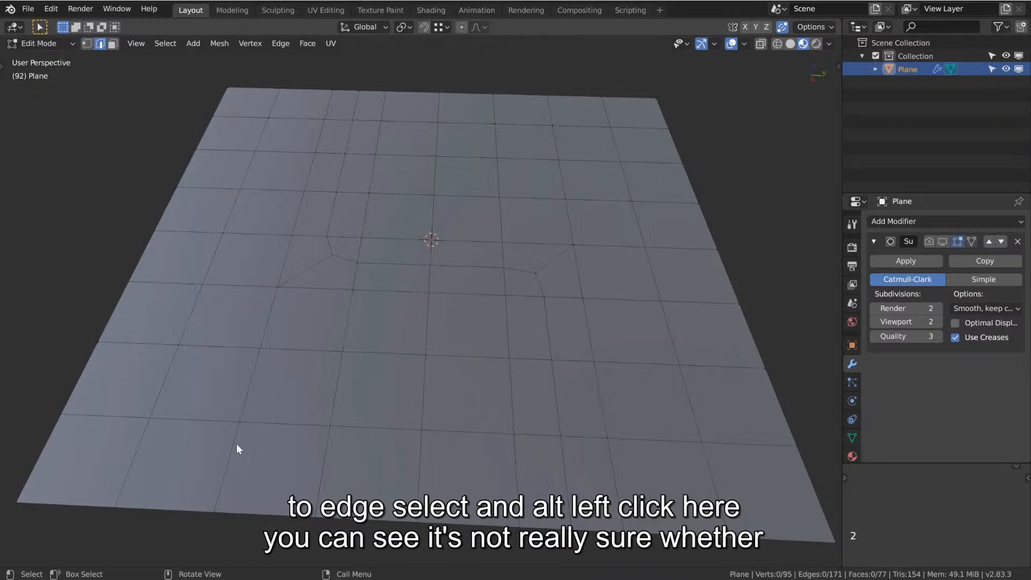
pyautogui.keyDown('alt'); pyautogui.click(228, 457); pyautogui.keyUp('alt')
pyautogui.click(285, 262)
pyautogui.click(299, 273)
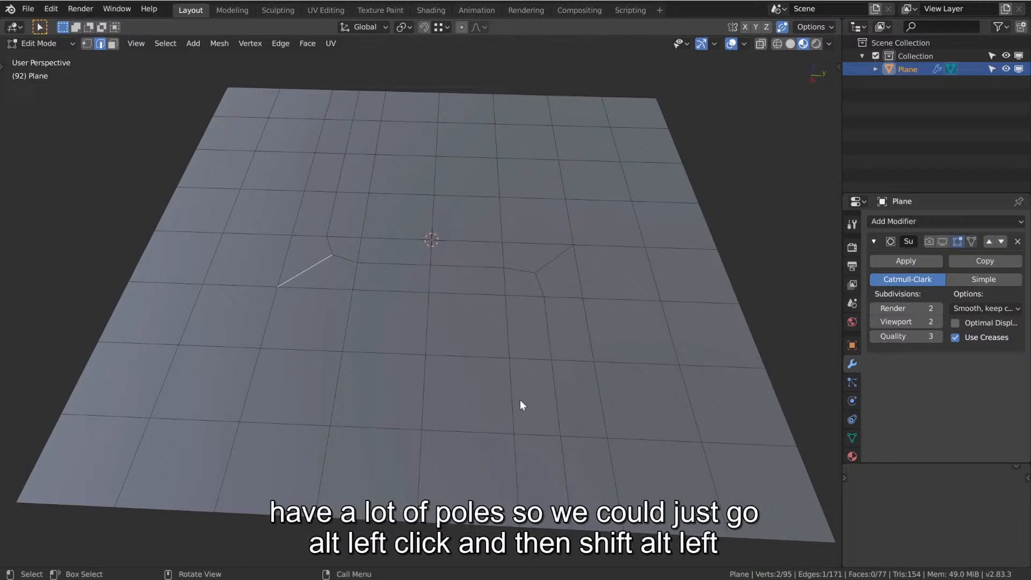
# Step: Select the whole Z-shaped groove loop by adding its middle and far sections to the loop-selected near section
pyautogui.keyDown('alt'); pyautogui.click(556, 397); pyautogui.keyUp('alt')
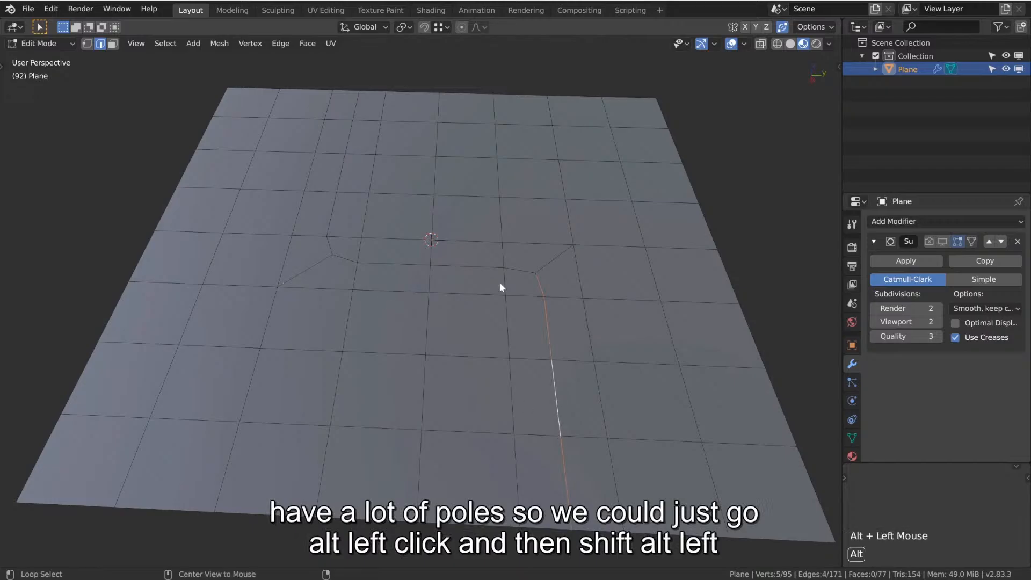
pyautogui.keyDown('alt'); pyautogui.keyDown('shift'); pyautogui.click(464, 266); pyautogui.keyUp('shift'); pyautogui.keyUp('alt')
pyautogui.keyDown('alt'); pyautogui.keyDown('shift'); pyautogui.click(333, 211); pyautogui.keyUp('shift'); pyautogui.keyUp('alt')
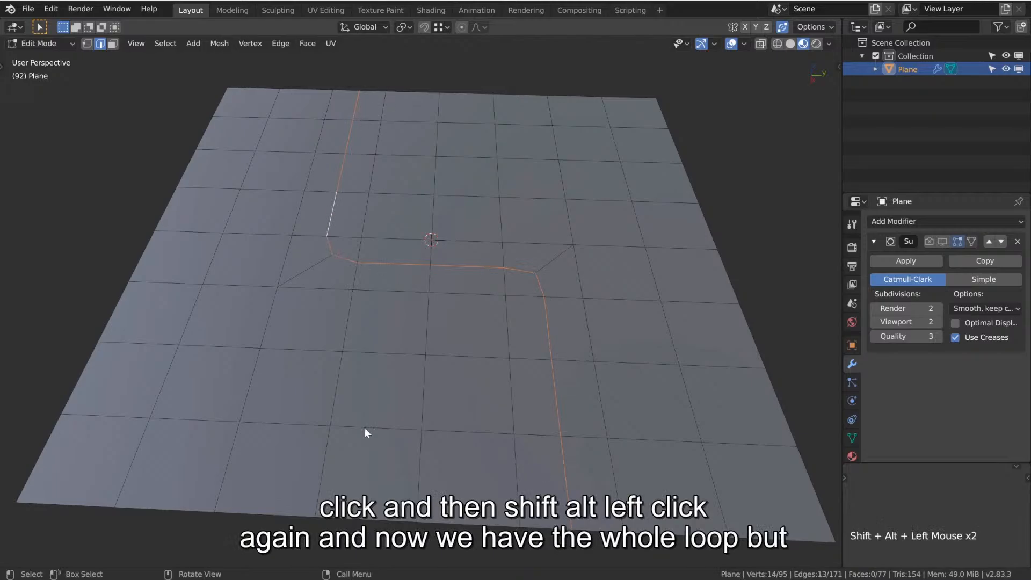
# Step: Select the whole groove loop with Pick Shortest Path, from its near end edge to its far end edge
pyautogui.scroll(-2, 429, 395)
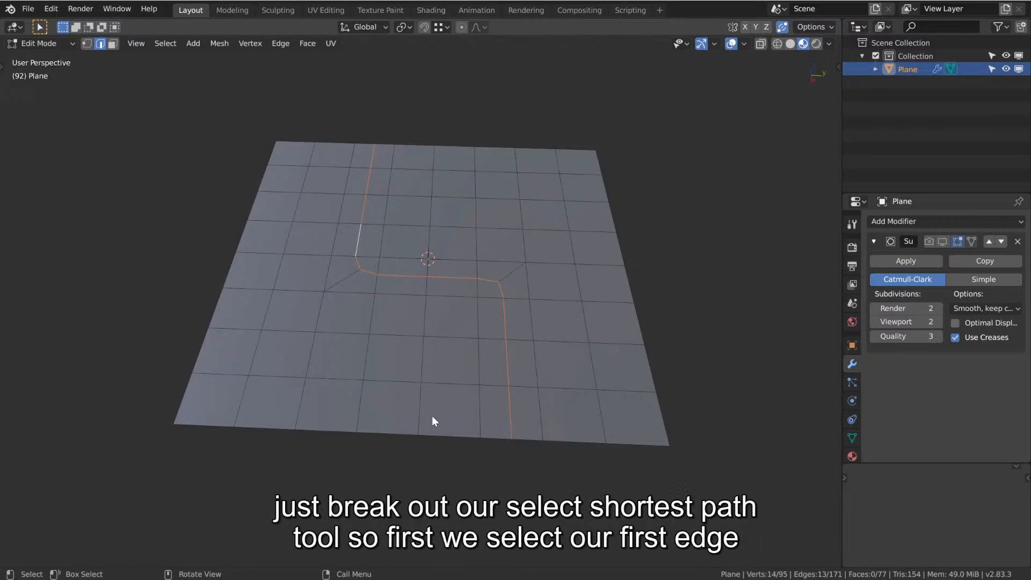
pyautogui.click(511, 412)
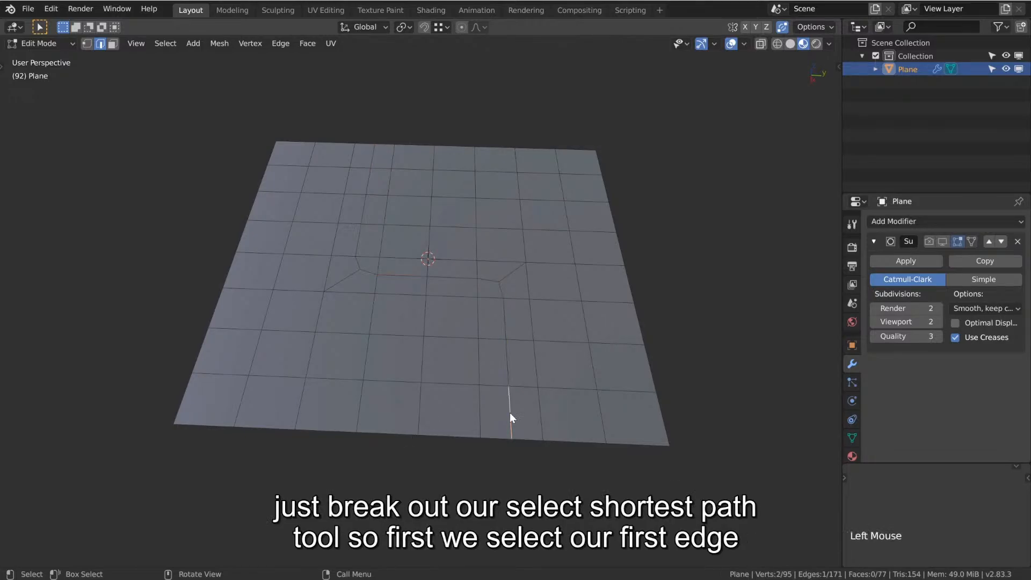
pyautogui.keyDown('ctrl'); pyautogui.click(372, 153); pyautogui.keyUp('ctrl')
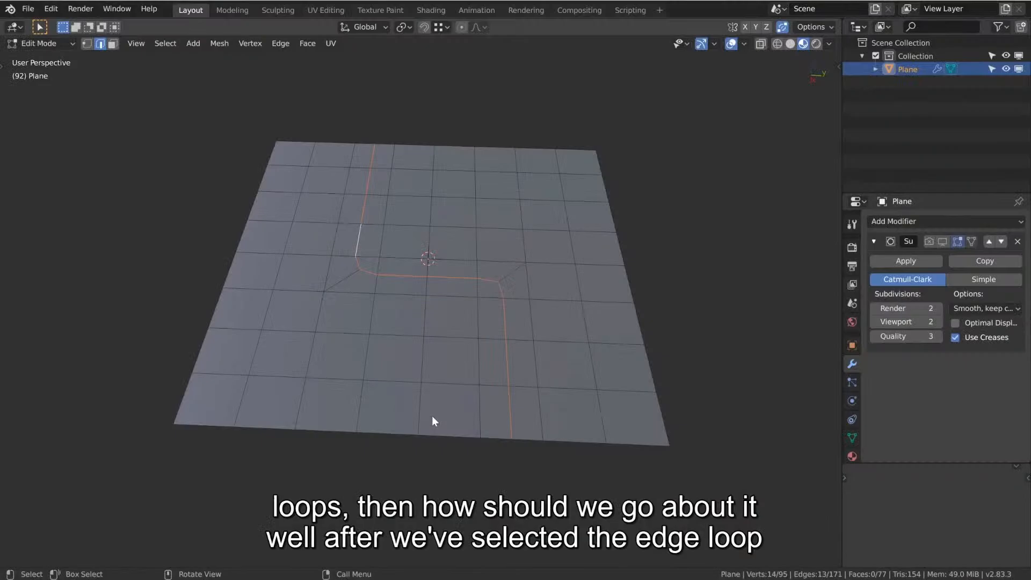
pyautogui.click(510, 412)
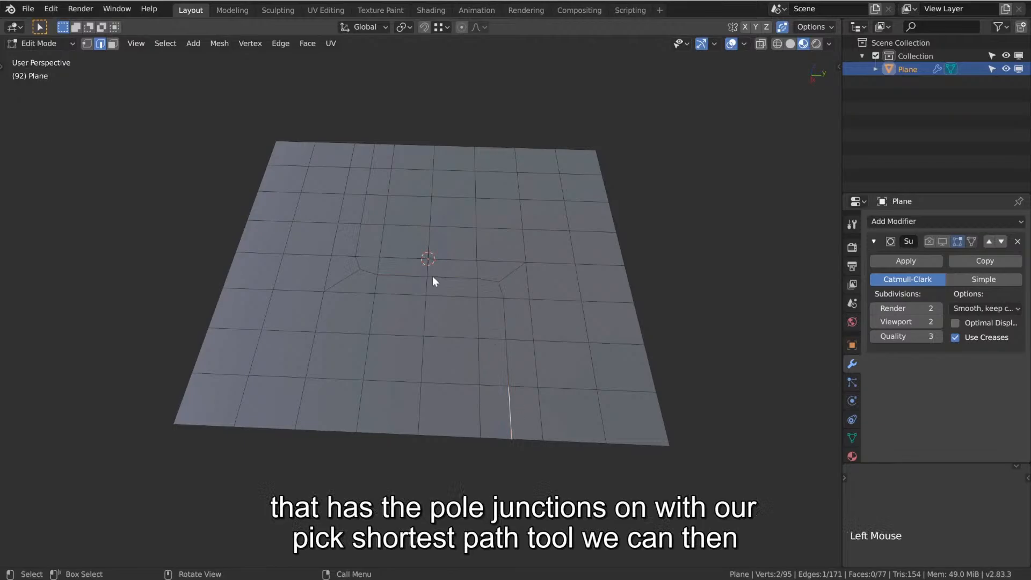
pyautogui.keyDown('ctrl'); pyautogui.click(374, 156); pyautogui.keyUp('ctrl')
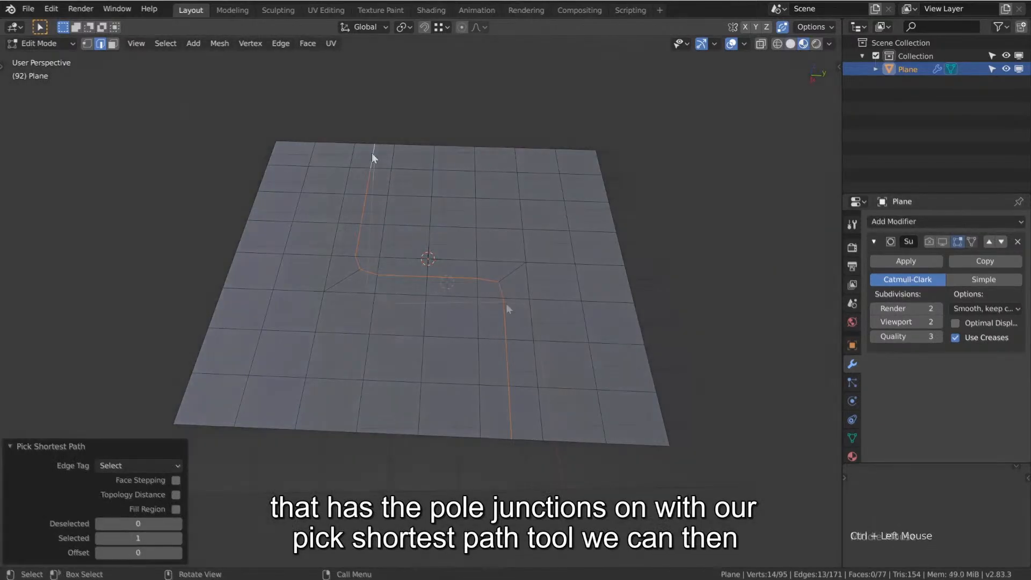
# Step: Delete the selected groove loop with the Edge Loops option, clear the selection, and undo the deletion
pyautogui.moveTo(506, 304); pyautogui.dragTo(506, 275, button='middle')
pyautogui.press('x')
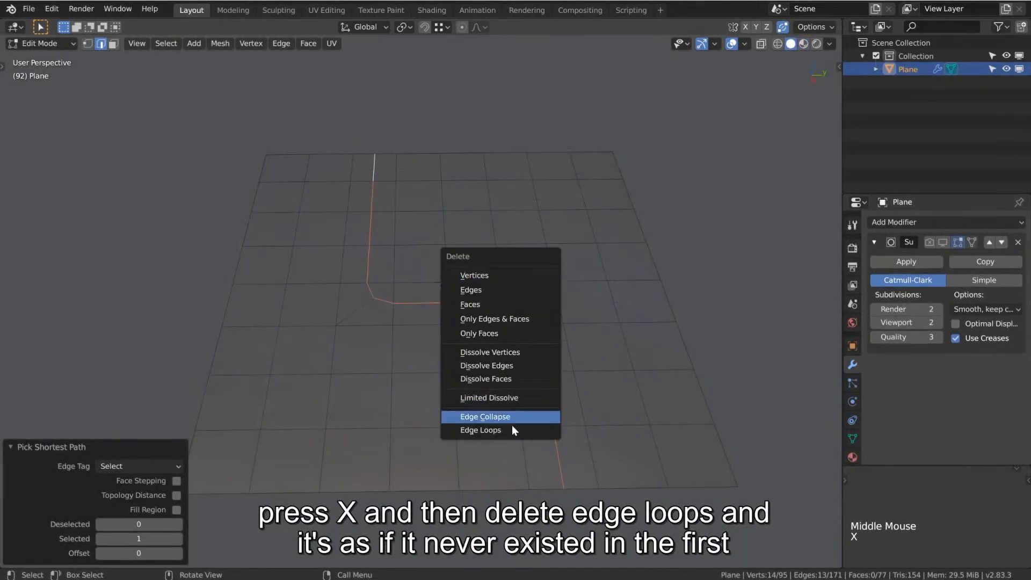
pyautogui.click(489, 432)
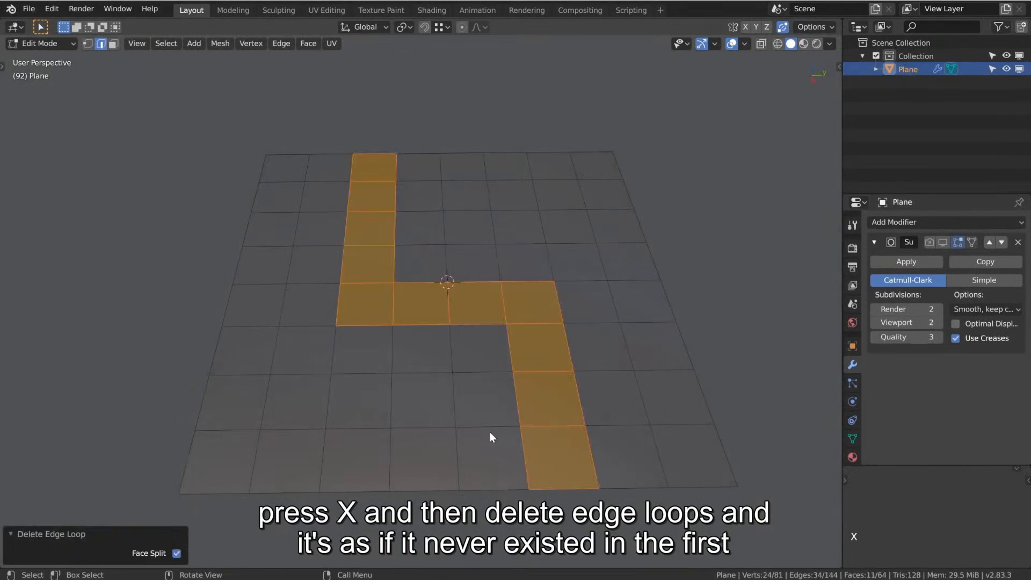
pyautogui.moveTo(467, 439); pyautogui.dragTo(472, 405, button='middle')
pyautogui.hotkey('alt', 'a')
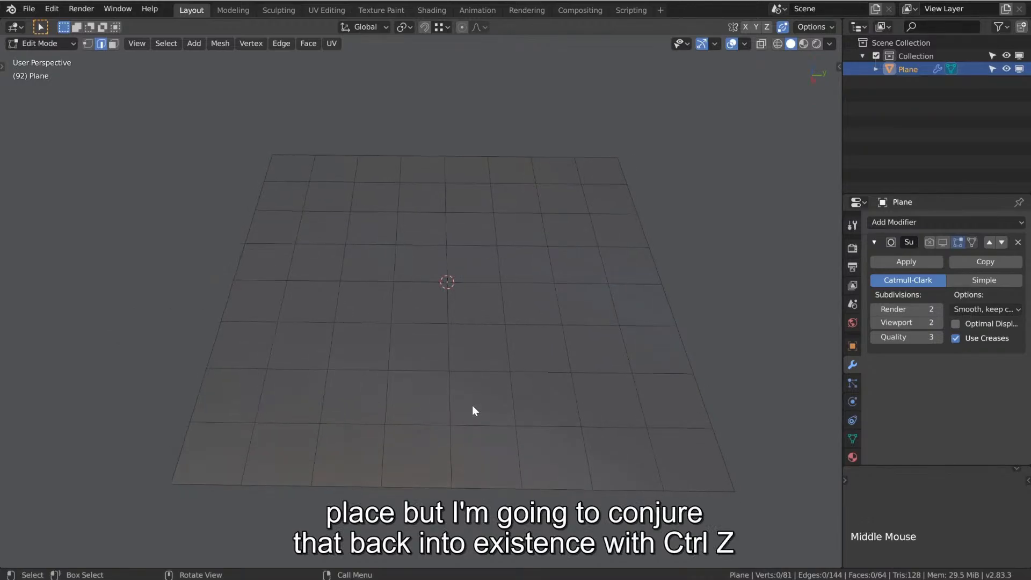
pyautogui.hotkey('ctrl', 'z')
pyautogui.hotkey('ctrl', 'z')
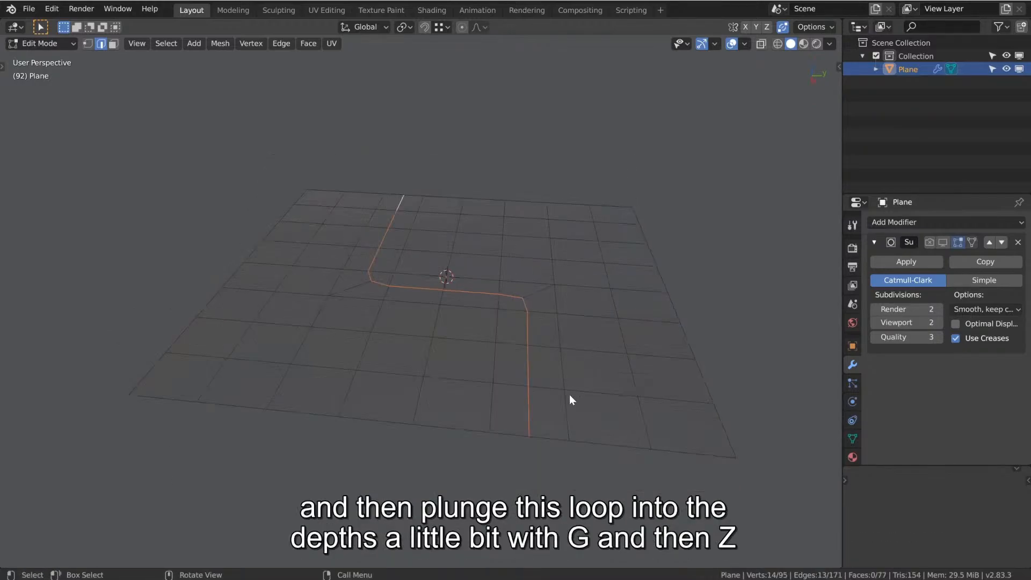
# Step: Move the selected loop down along Z by about 0.105 m to form a groove in the plane
pyautogui.keyDown('ctrl'); pyautogui.moveTo(570, 394); pyautogui.dragTo(597, 288, button='middle'); pyautogui.keyUp('ctrl')
pyautogui.press('g')
pyautogui.press('z')
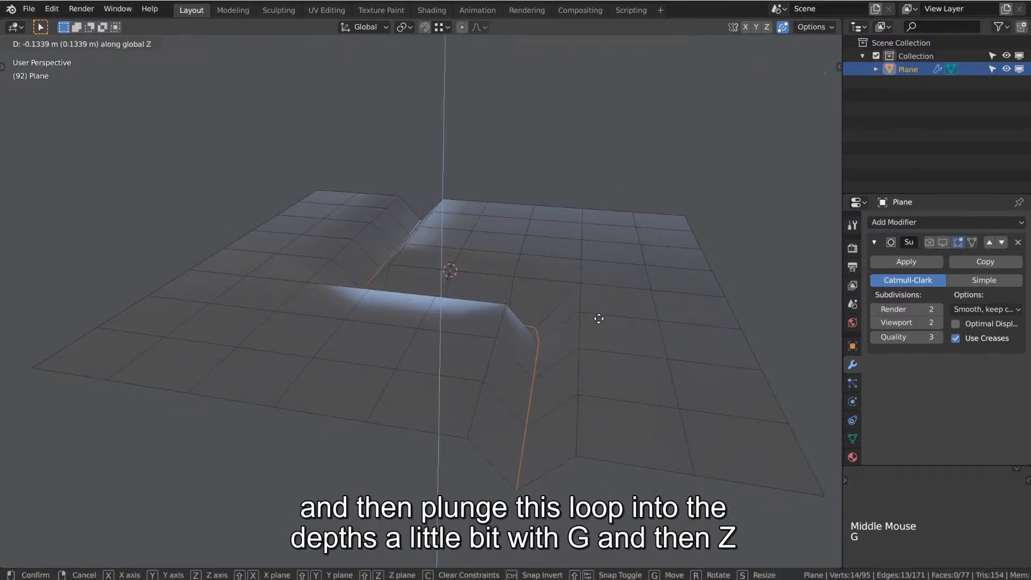
pyautogui.click(596, 318)
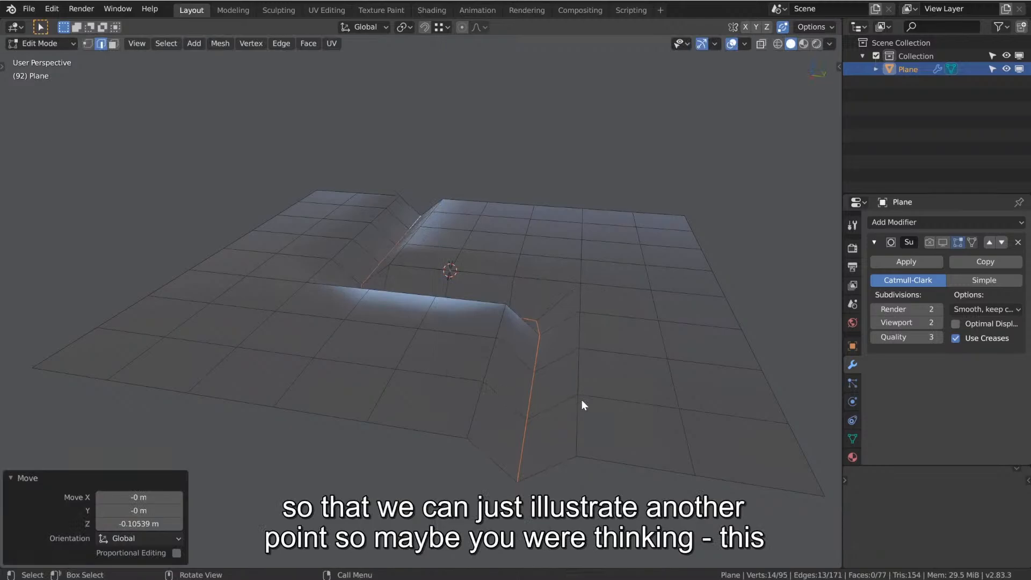
pyautogui.moveTo(582, 399); pyautogui.dragTo(549, 433, button='middle')
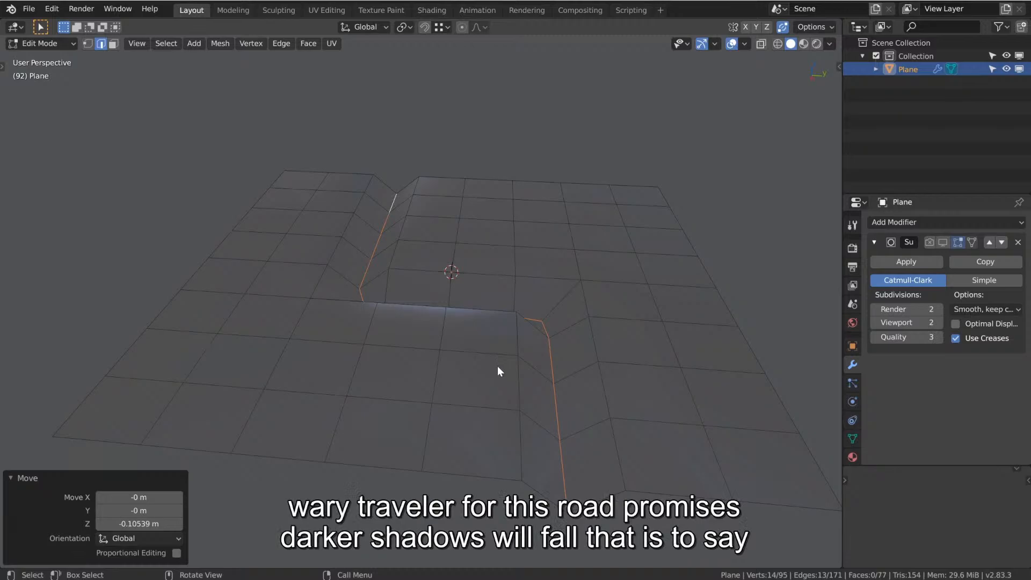
pyautogui.moveTo(492, 442); pyautogui.dragTo(500, 454, button='middle')
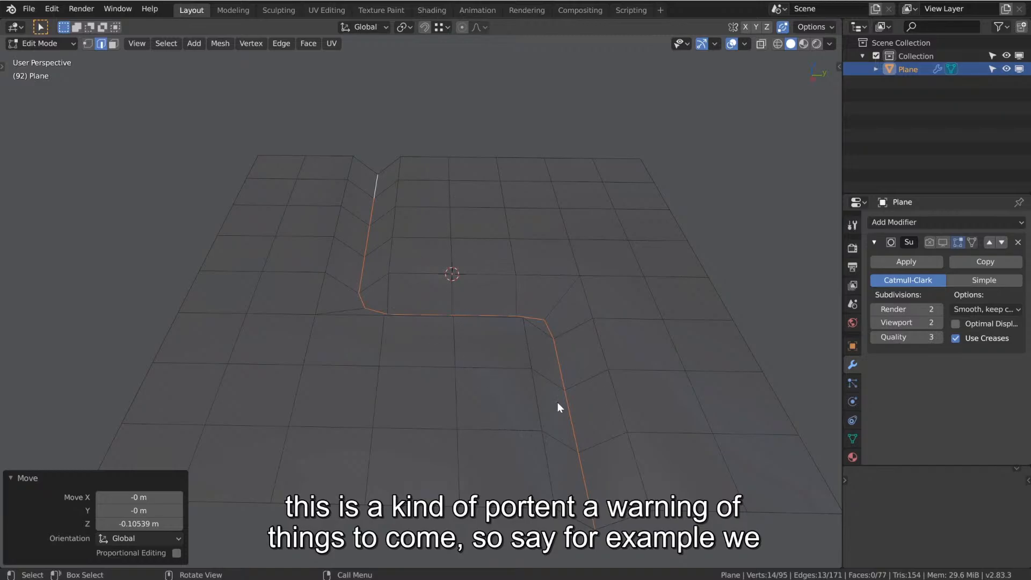
pyautogui.moveTo(558, 402); pyautogui.dragTo(554, 389, button='middle')
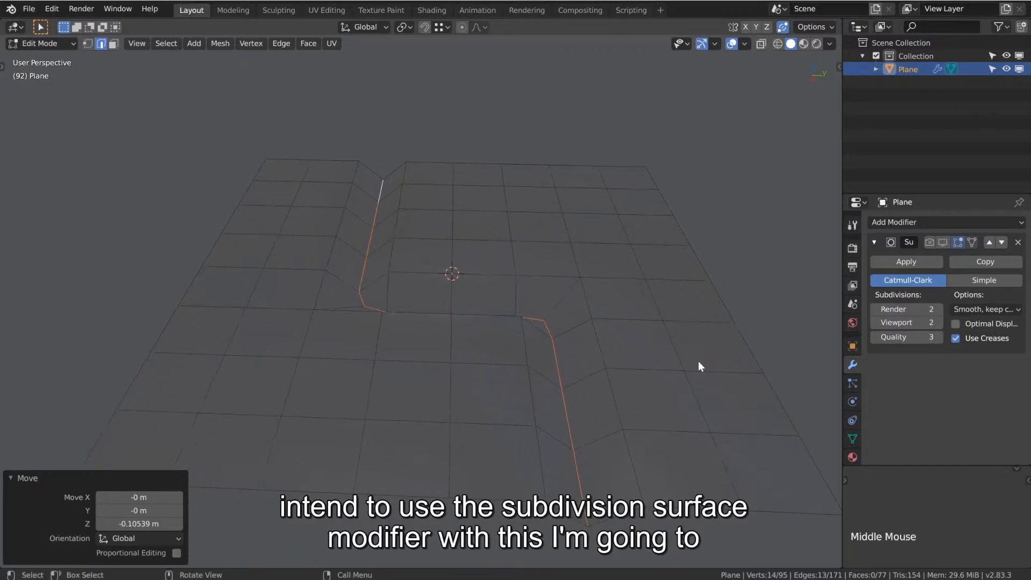
# Step: Enable the Subdivision modifier's render and viewport display, and inspect the smoothed groove in Object Mode
pyautogui.click(929, 242)
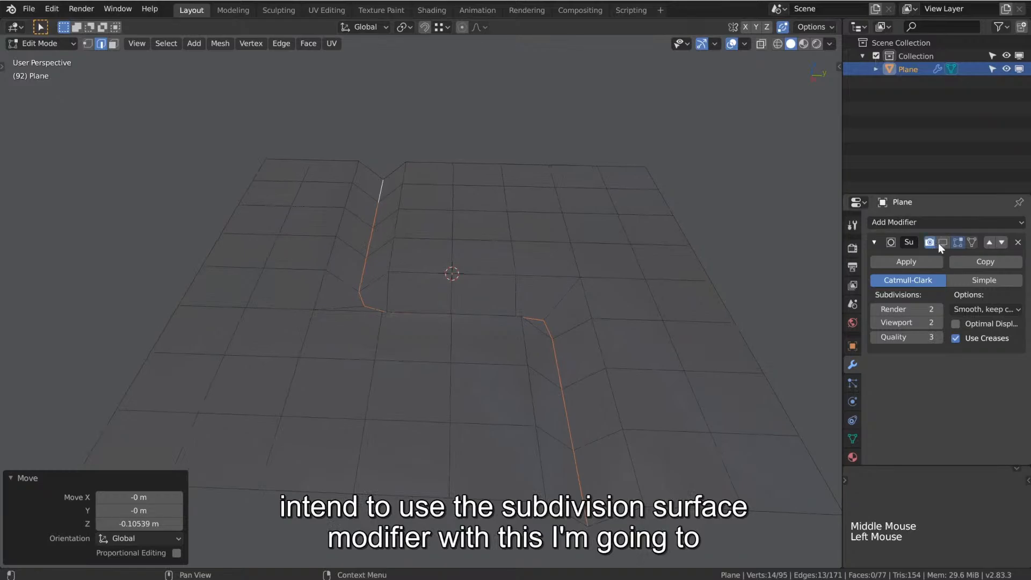
pyautogui.click(942, 243)
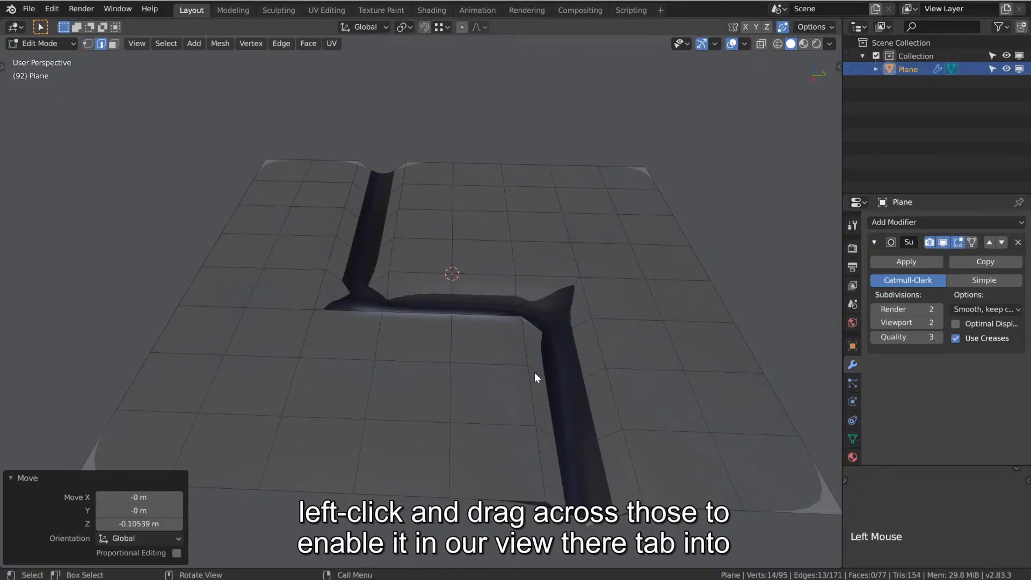
pyautogui.press('Tab')
pyautogui.moveTo(591, 401); pyautogui.dragTo(553, 380, button='middle')
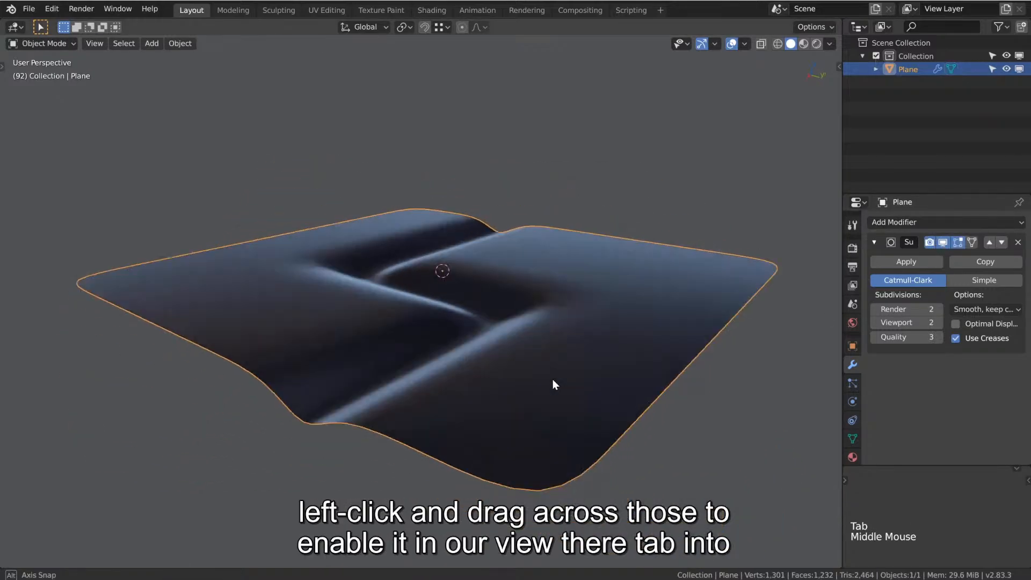
pyautogui.moveTo(459, 315); pyautogui.dragTo(492, 388, button='middle')
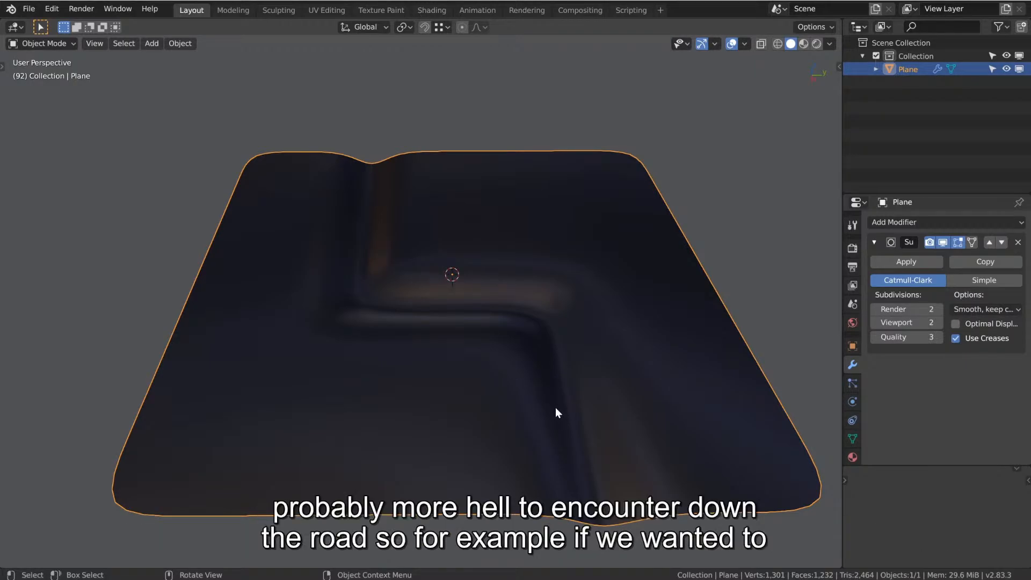
pyautogui.moveTo(556, 412); pyautogui.dragTo(511, 424, button='middle')
pyautogui.scroll(2, 509, 423)
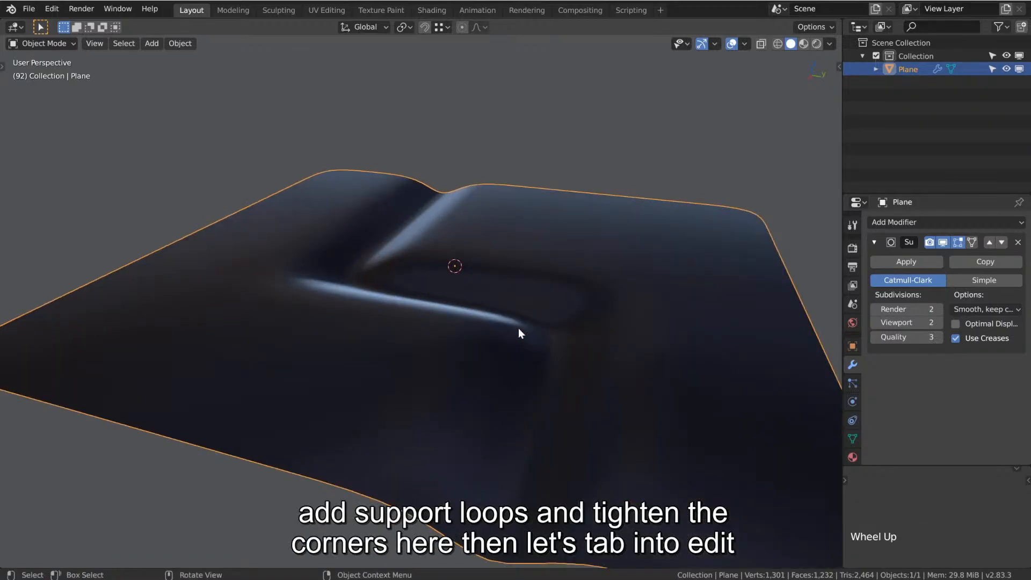
# Step: Try to add one support loop cut beside the groove's near section in Edit Mode, slid to a factor of about 0.754
pyautogui.press('Tab')
pyautogui.moveTo(505, 382); pyautogui.dragTo(515, 336, button='middle')
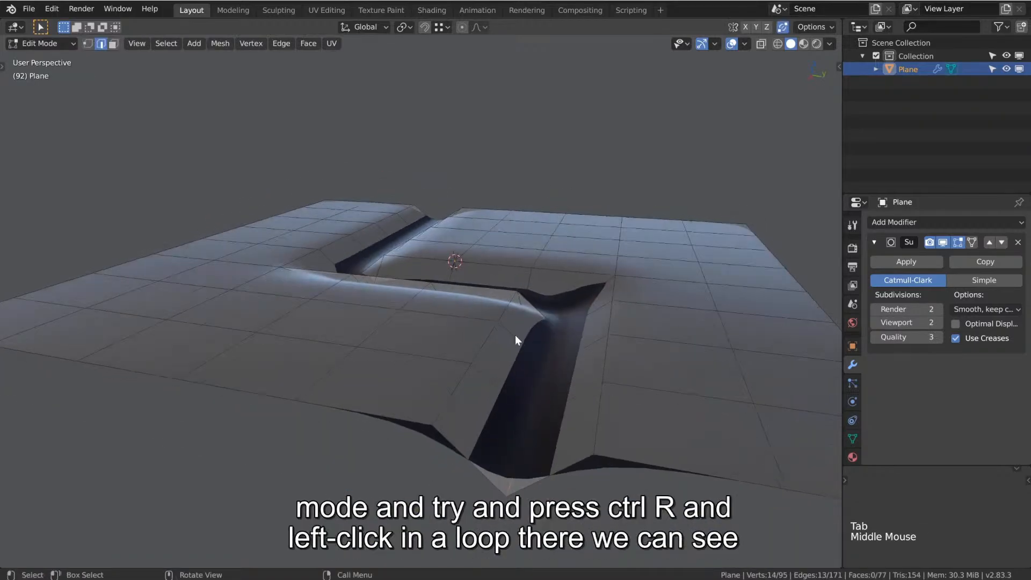
pyautogui.hotkey('ctrl', 'r')
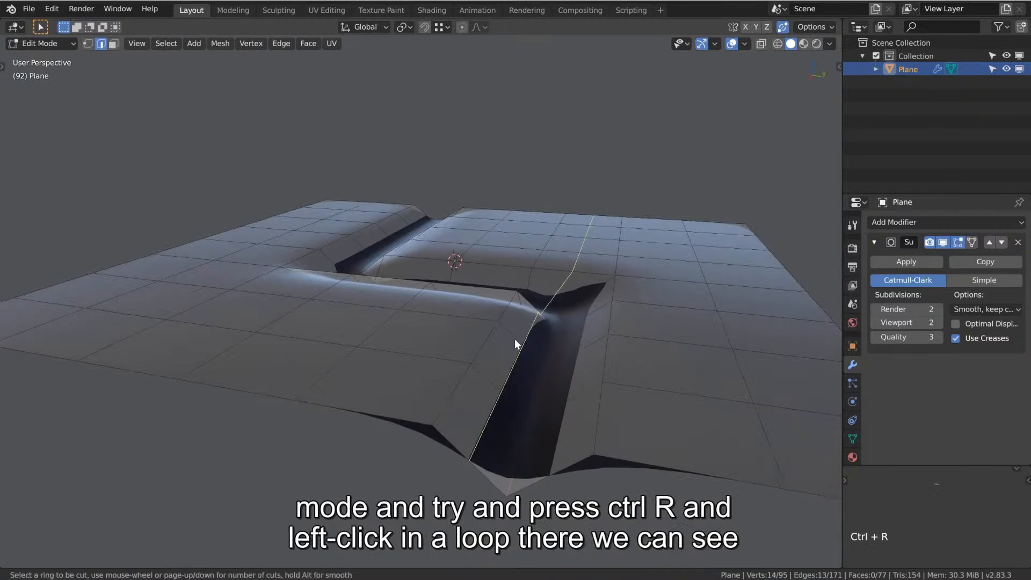
pyautogui.click(514, 340)
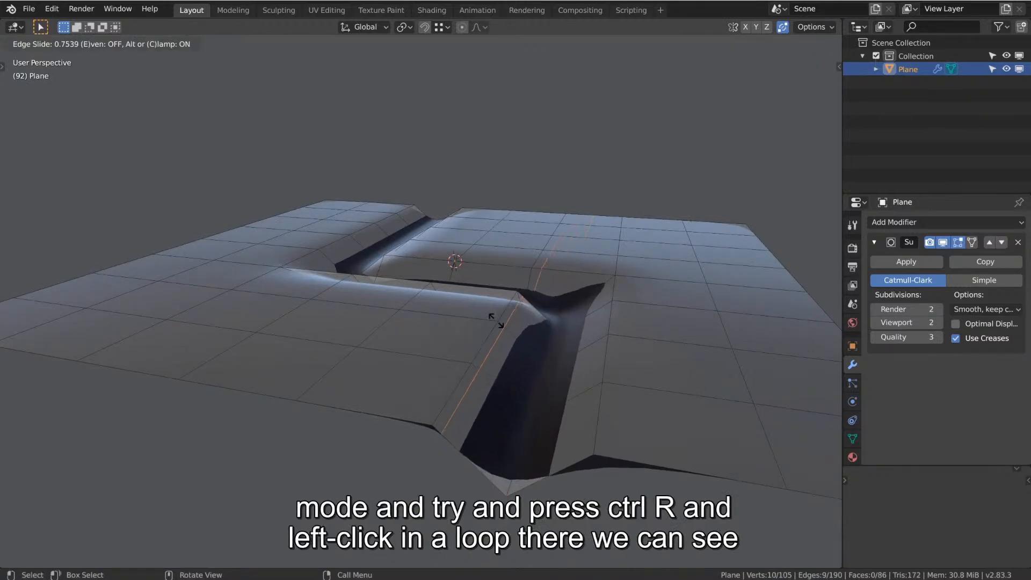
pyautogui.click(495, 320)
pyautogui.moveTo(513, 379); pyautogui.dragTo(497, 453, button='middle')
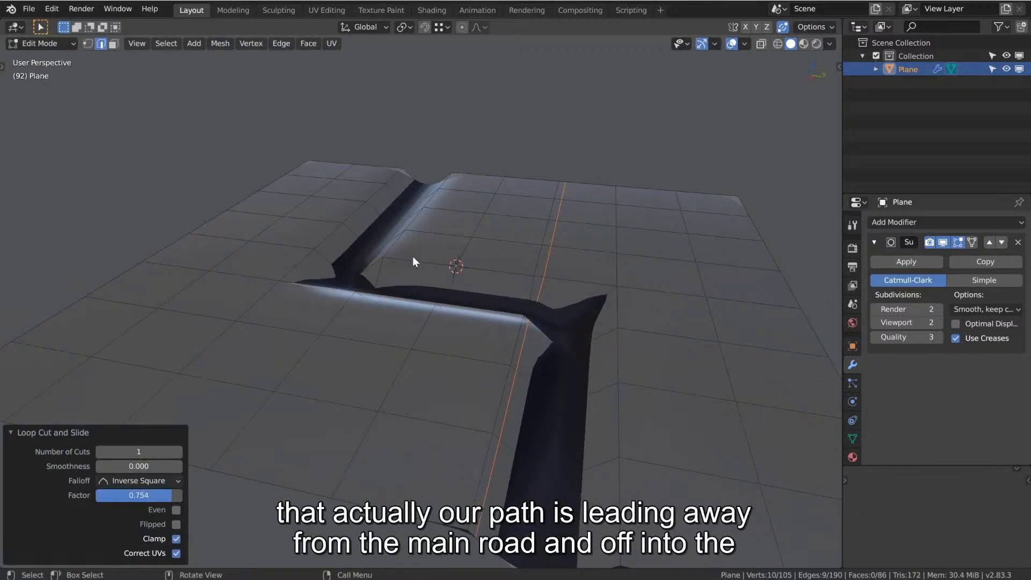
pyautogui.keyDown('shift'); pyautogui.moveTo(429, 408); pyautogui.dragTo(452, 411, button='middle'); pyautogui.keyUp('shift')
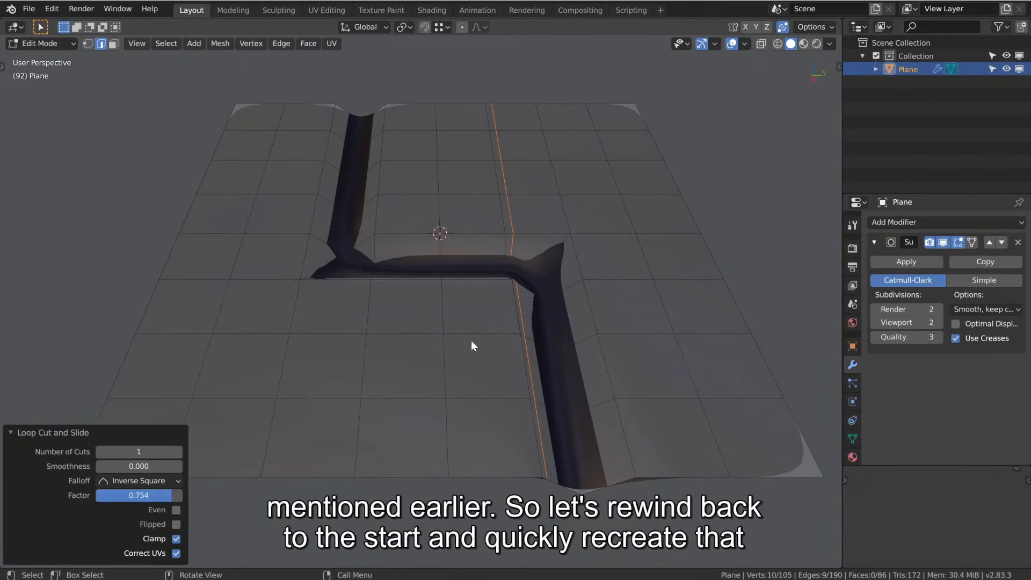
# Step: Undo the loop cut and all groove edits back to the plain subdivided plane
pyautogui.hotkey('ctrl', 'z')
pyautogui.hotkey('ctrl', 'z')
pyautogui.hotkey('ctrl', 'z')
pyautogui.hotkey('ctrl', 'z')
pyautogui.hotkey('ctrl', 'z')
pyautogui.hotkey('ctrl', 'z')
pyautogui.hotkey('ctrl', 'z')
pyautogui.hotkey('ctrl', 'z')
pyautogui.hotkey('ctrl', 'z')
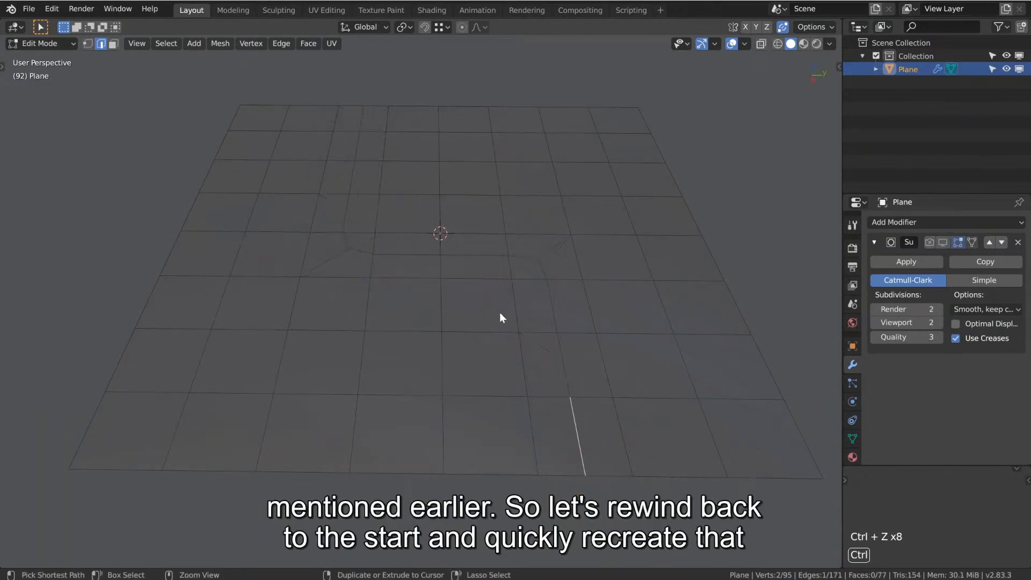
pyautogui.hotkey('ctrl', 'z')
pyautogui.hotkey('ctrl', 'z')
pyautogui.hotkey('ctrl', 'z')
pyautogui.hotkey('ctrl', 'z')
pyautogui.hotkey('ctrl', 'z')
pyautogui.hotkey('ctrl', 'shift', 'z')
pyautogui.press('x')
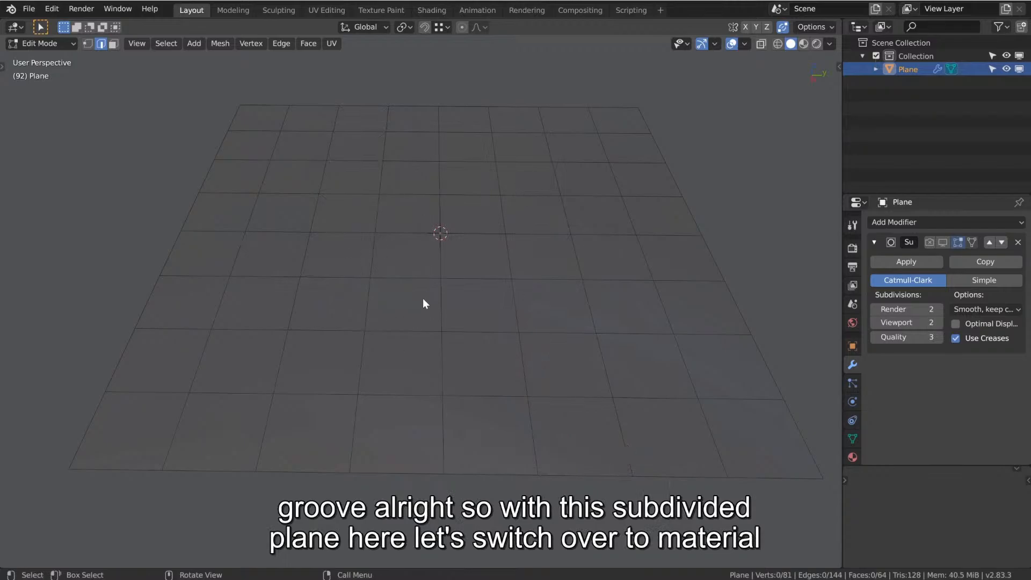
# Step: In Material Preview shading, circle-select the crosswise edges along a zigzag strip from near to far edge and subdivide them with one cut
pyautogui.click(803, 44)
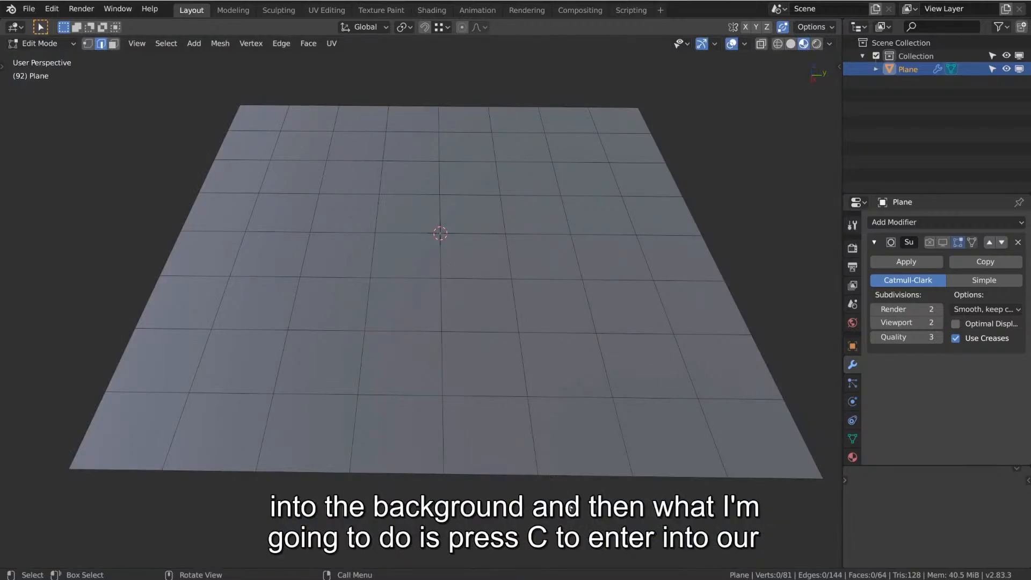
pyautogui.press('c')
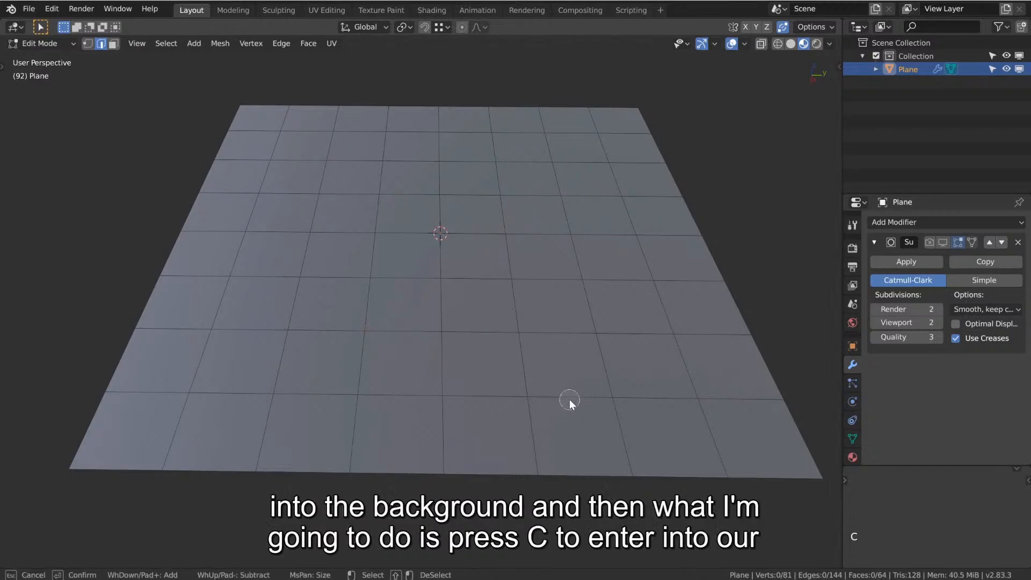
pyautogui.moveTo(581, 482)
pyautogui.mouseDown()
pyautogui.moveTo(566, 309)
pyautogui.moveTo(521, 255)
pyautogui.moveTo(409, 253)
pyautogui.mouseUp()
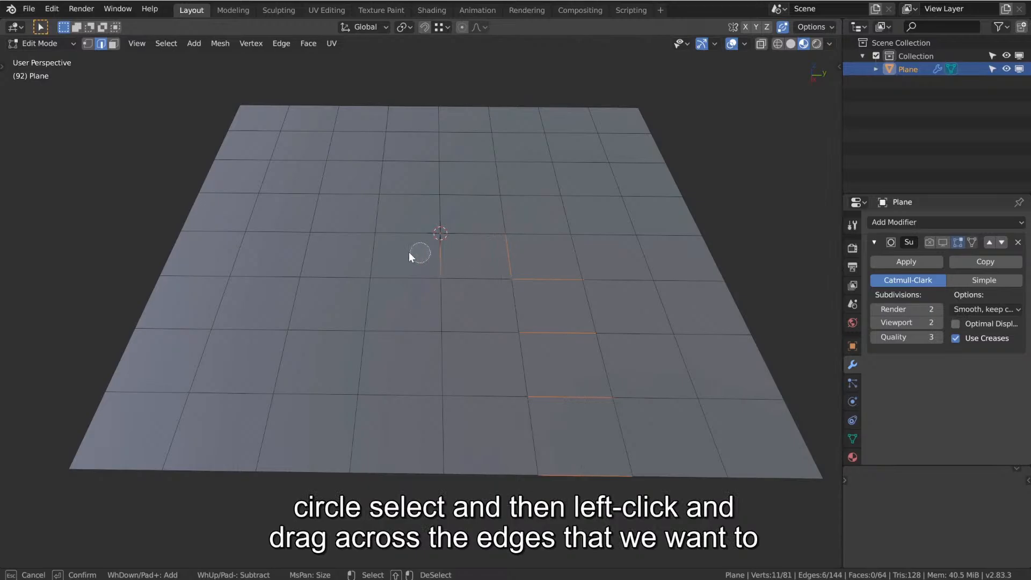
pyautogui.moveTo(349, 192); pyautogui.dragTo(361, 125)
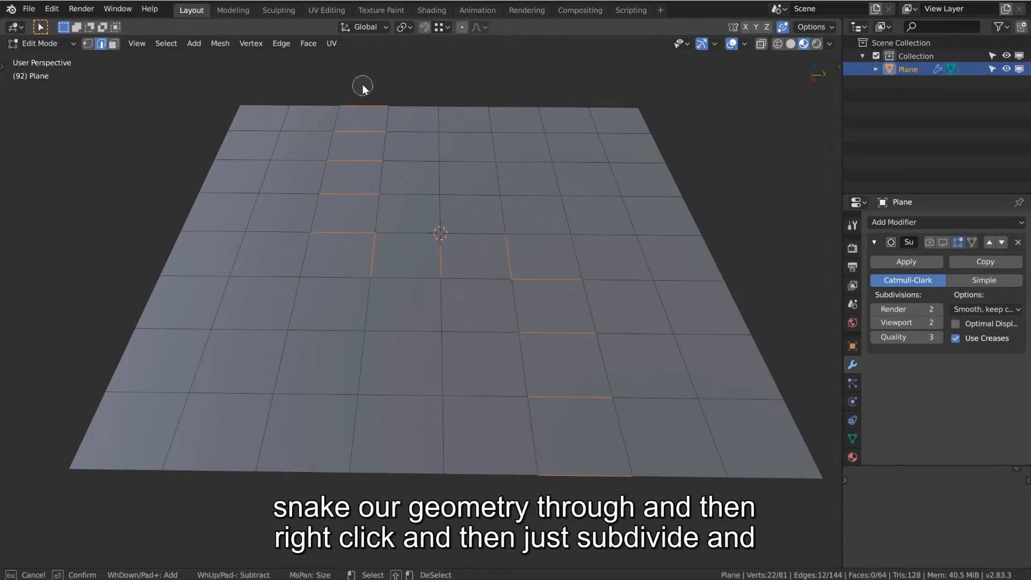
pyautogui.press('Escape')
pyautogui.rightClick(553, 281)
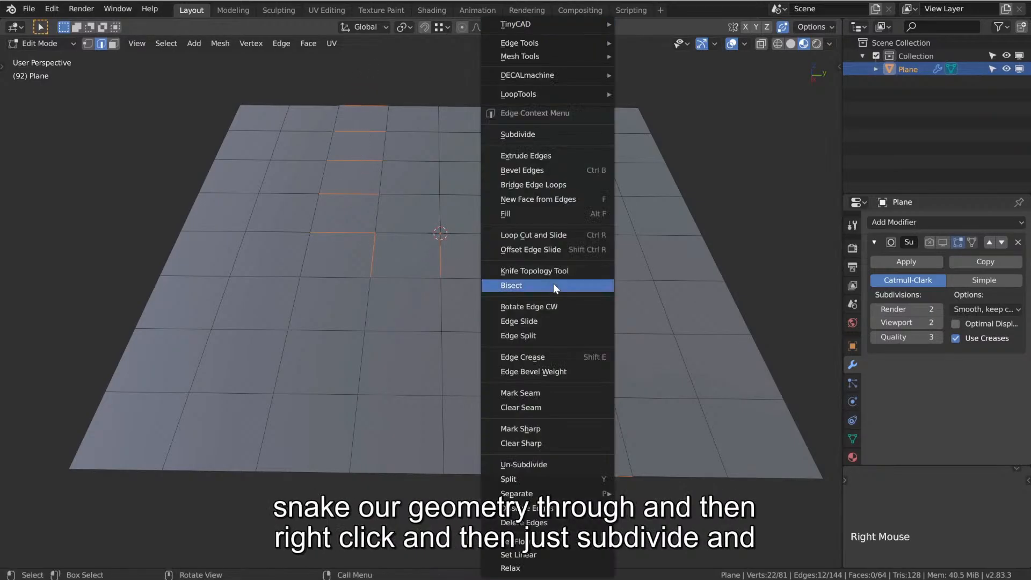
pyautogui.click(510, 136)
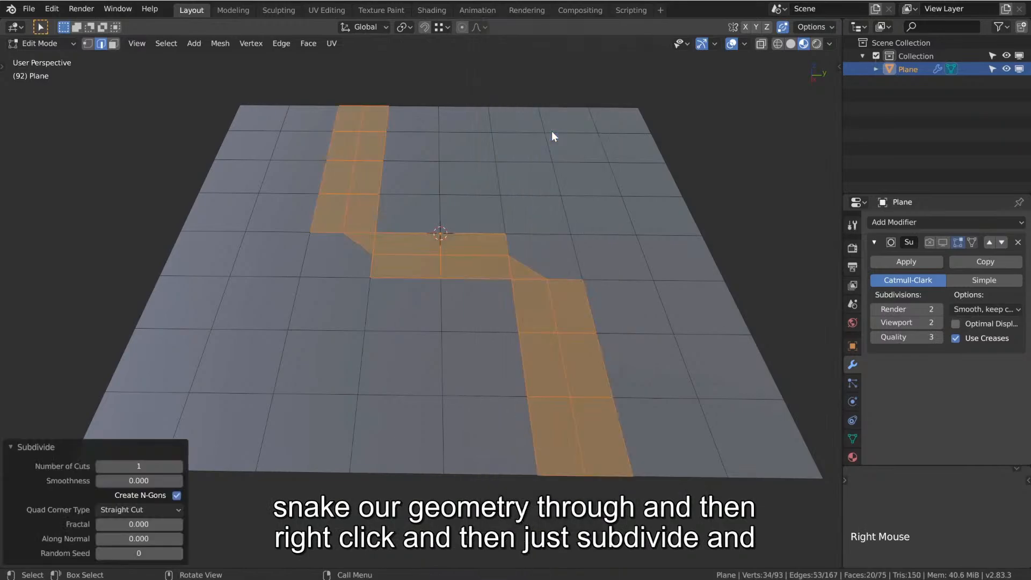
# Step: Inspect the new edge loop, the two triangles and the two adjoining n-gons at the bends by selecting them
pyautogui.keyDown('alt'); pyautogui.click(570, 370); pyautogui.keyUp('alt')
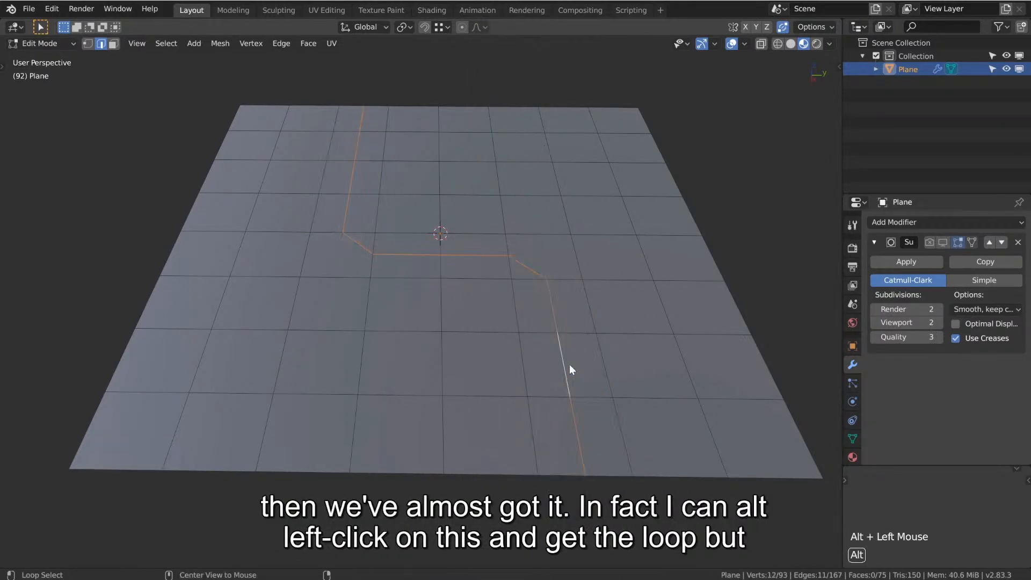
pyautogui.press('3')
pyautogui.click(513, 275)
pyautogui.keyDown('shift'); pyautogui.click(361, 243); pyautogui.keyUp('shift')
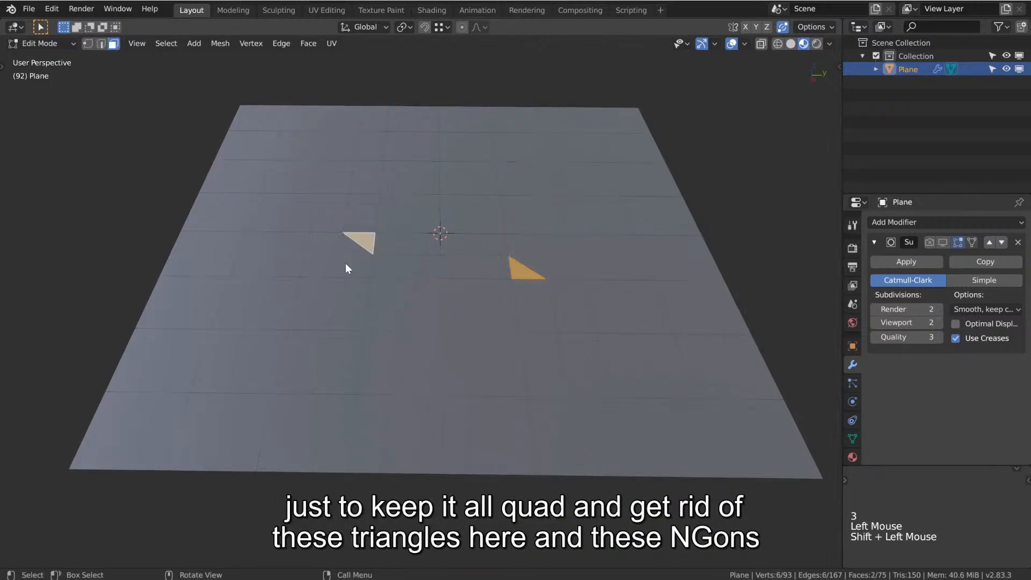
pyautogui.click(346, 269)
pyautogui.keyDown('shift'); pyautogui.click(542, 254); pyautogui.keyUp('shift')
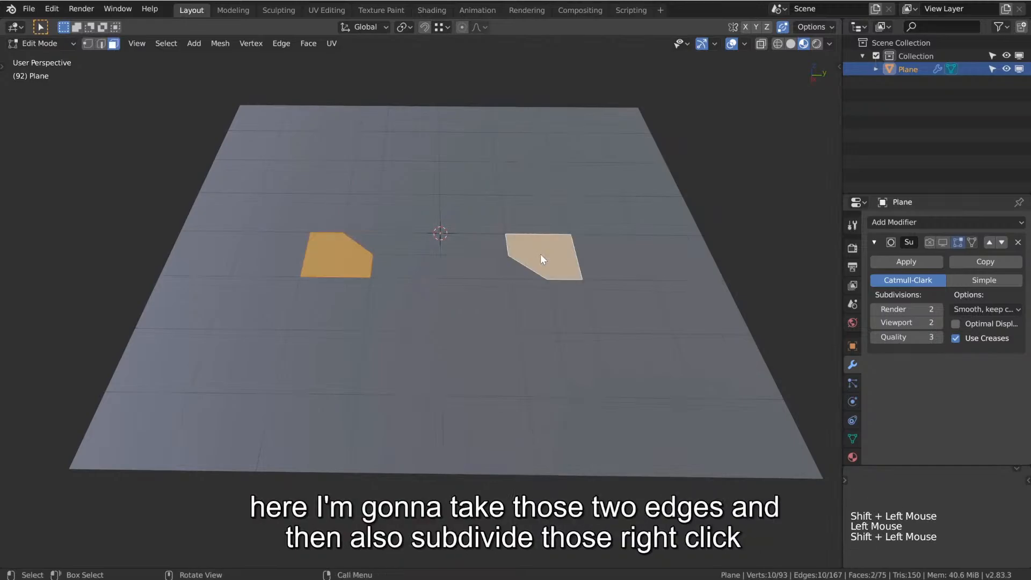
# Step: Subdivide the two diagonal edges at the bends of the zigzag loop
pyautogui.press('2')
pyautogui.click(525, 266)
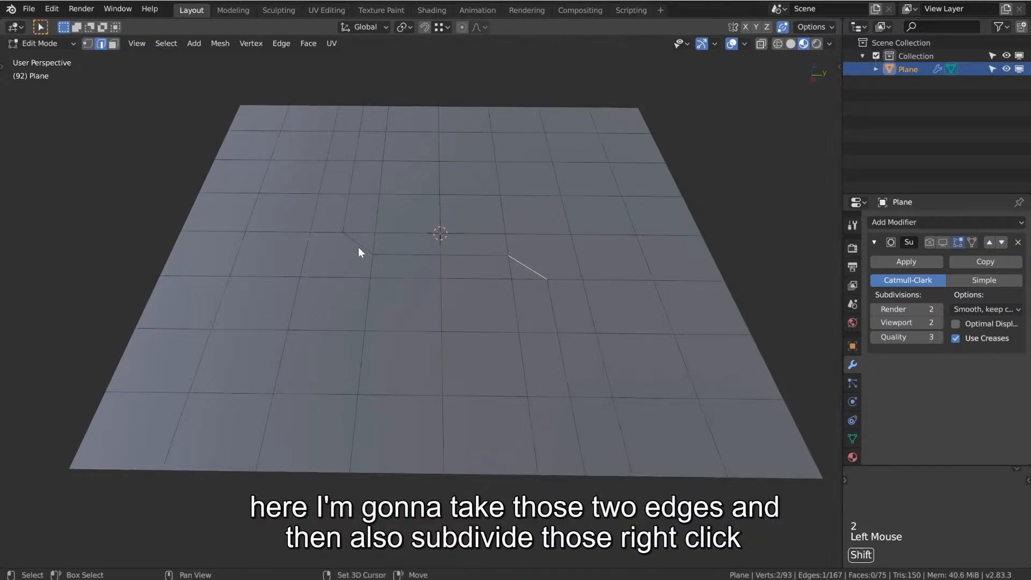
pyautogui.keyDown('shift'); pyautogui.click(359, 248); pyautogui.keyUp('shift')
pyautogui.rightClick(335, 262)
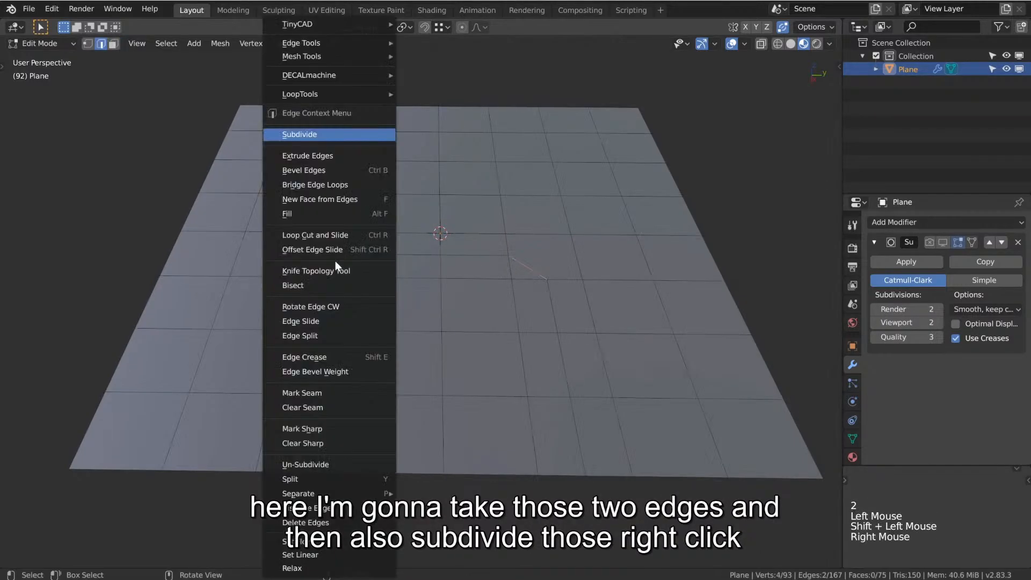
pyautogui.click(311, 134)
# Step: Connect each diagonal edge's midpoint vertex to the opposite outer corner of its adjoining n-gon, splitting both n-gons into quads
pyautogui.press('1')
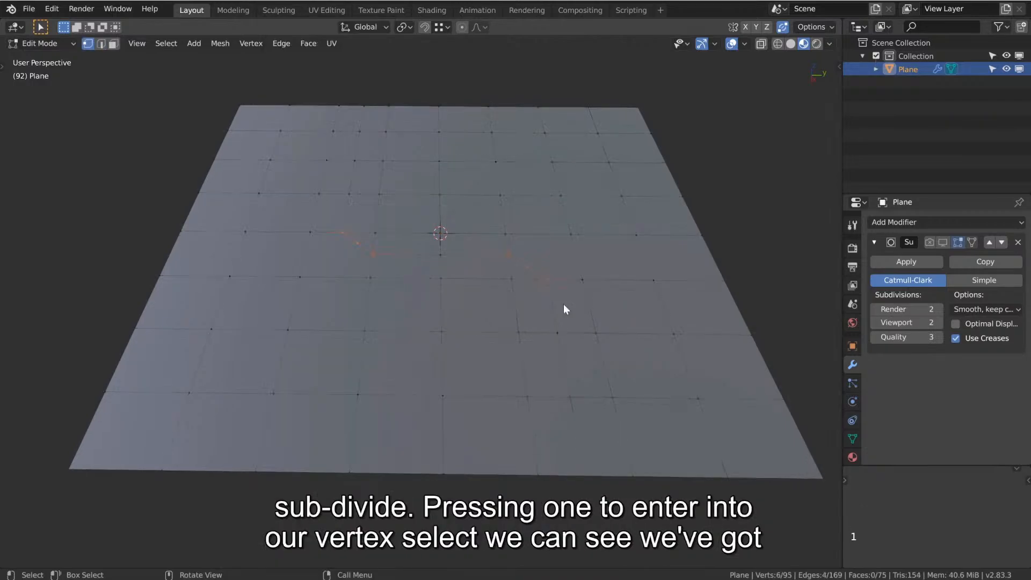
pyautogui.click(358, 243)
pyautogui.keyDown('shift'); pyautogui.click(299, 277); pyautogui.keyUp('shift')
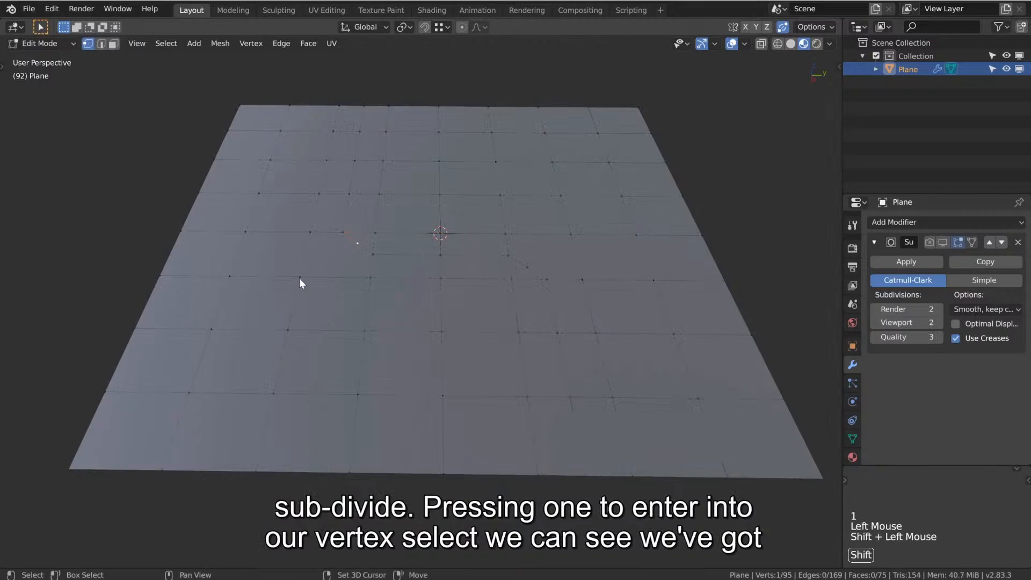
pyautogui.press('j')
pyautogui.click(527, 266)
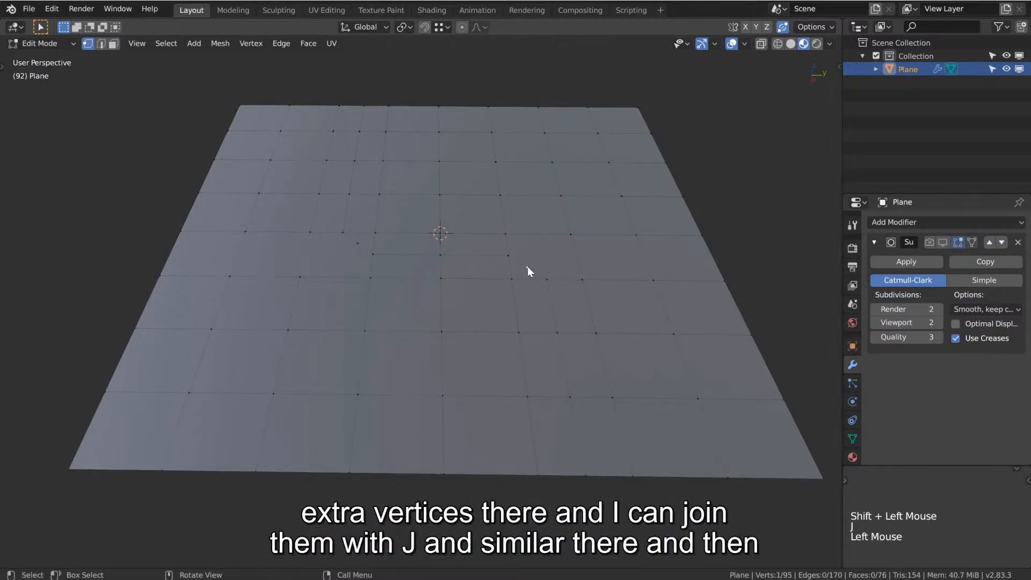
pyautogui.keyDown('shift'); pyautogui.click(581, 235); pyautogui.keyUp('shift')
pyautogui.press('j')
# Step: Slide the nearer bend's midpoint vertex along its connecting edge toward the outer corner by a factor of 0.2
pyautogui.click(534, 269)
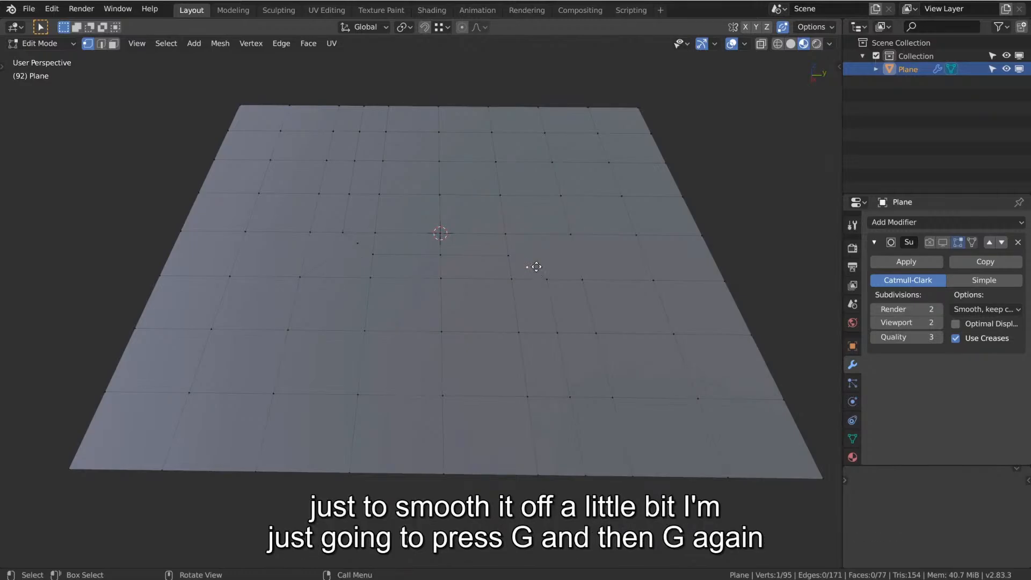
pyautogui.press('g')
pyautogui.press('g')
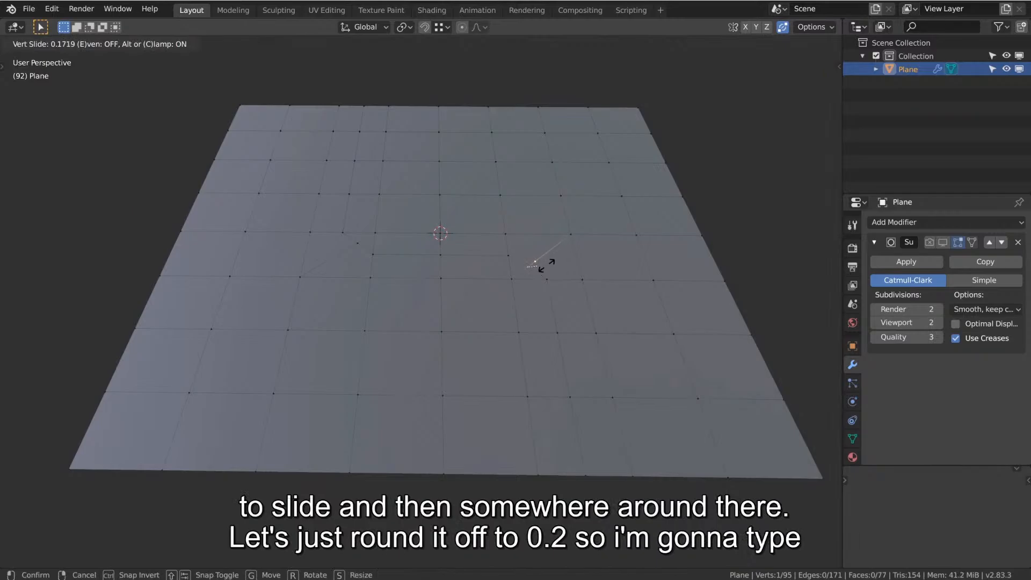
pyautogui.write('0.2')
pyautogui.press('Return')
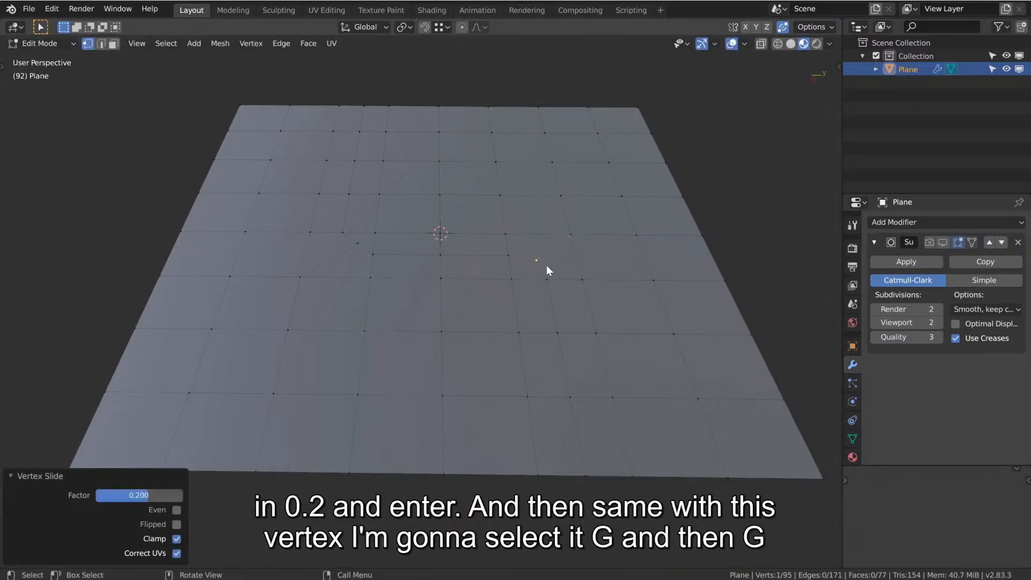
# Step: Slide the farther bend's midpoint vertex along its connecting edge toward the outer corner
pyautogui.click(359, 248)
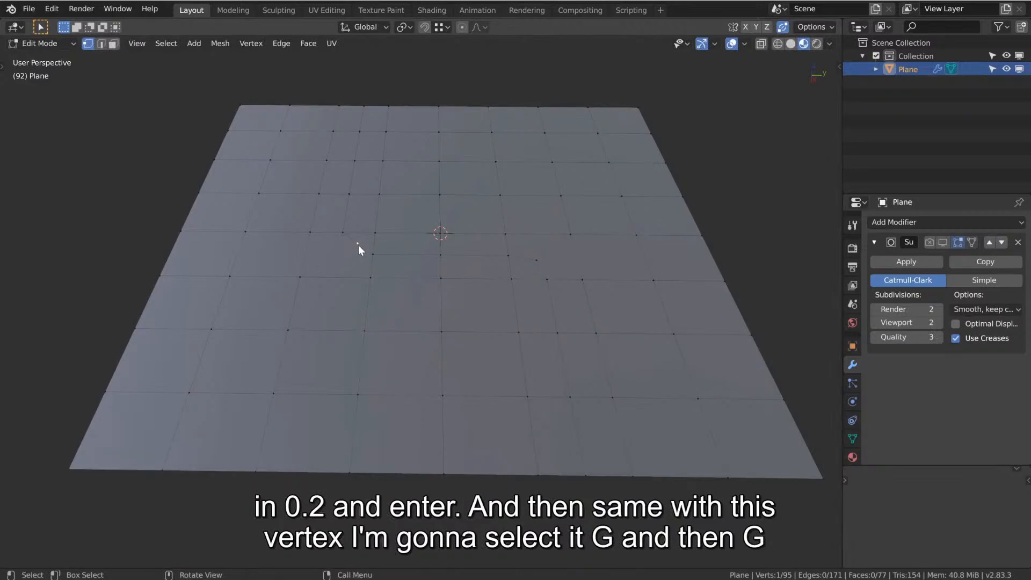
pyautogui.press('g')
pyautogui.press('g')
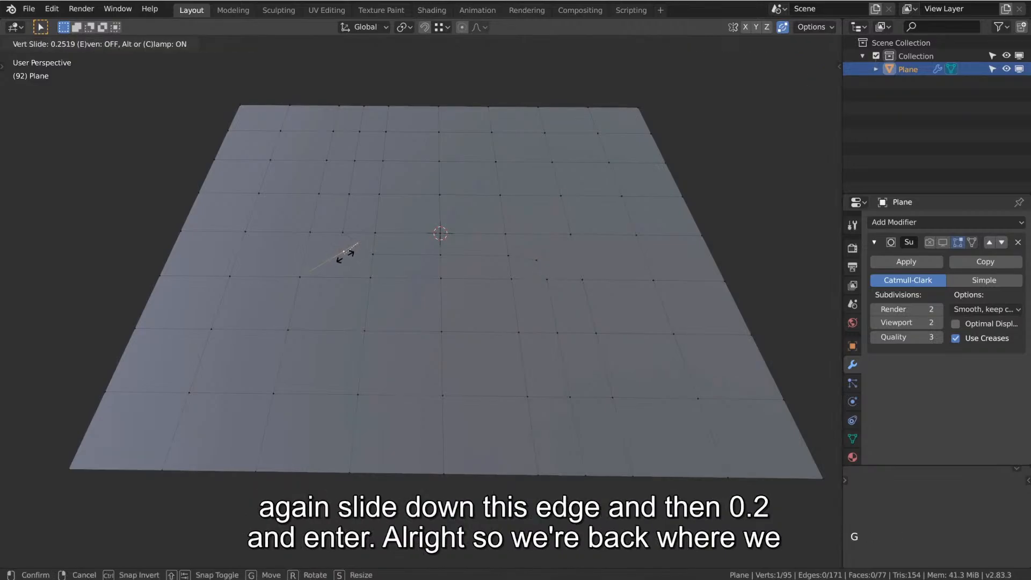